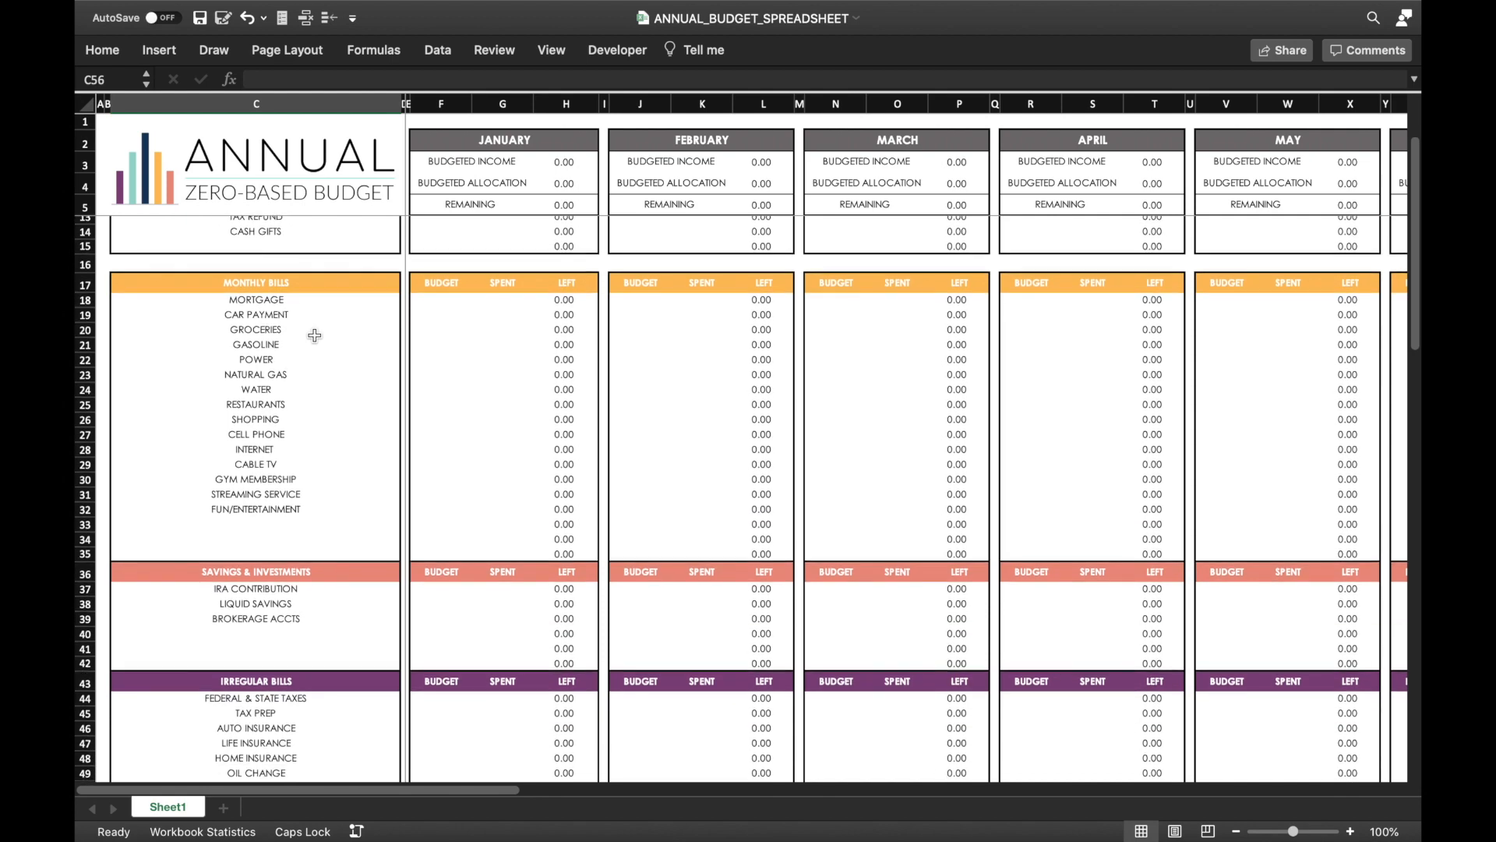
# - Look through the budget template's category sections and its monthly columns from January to September
pyautogui.scroll(-10, 314, 335)
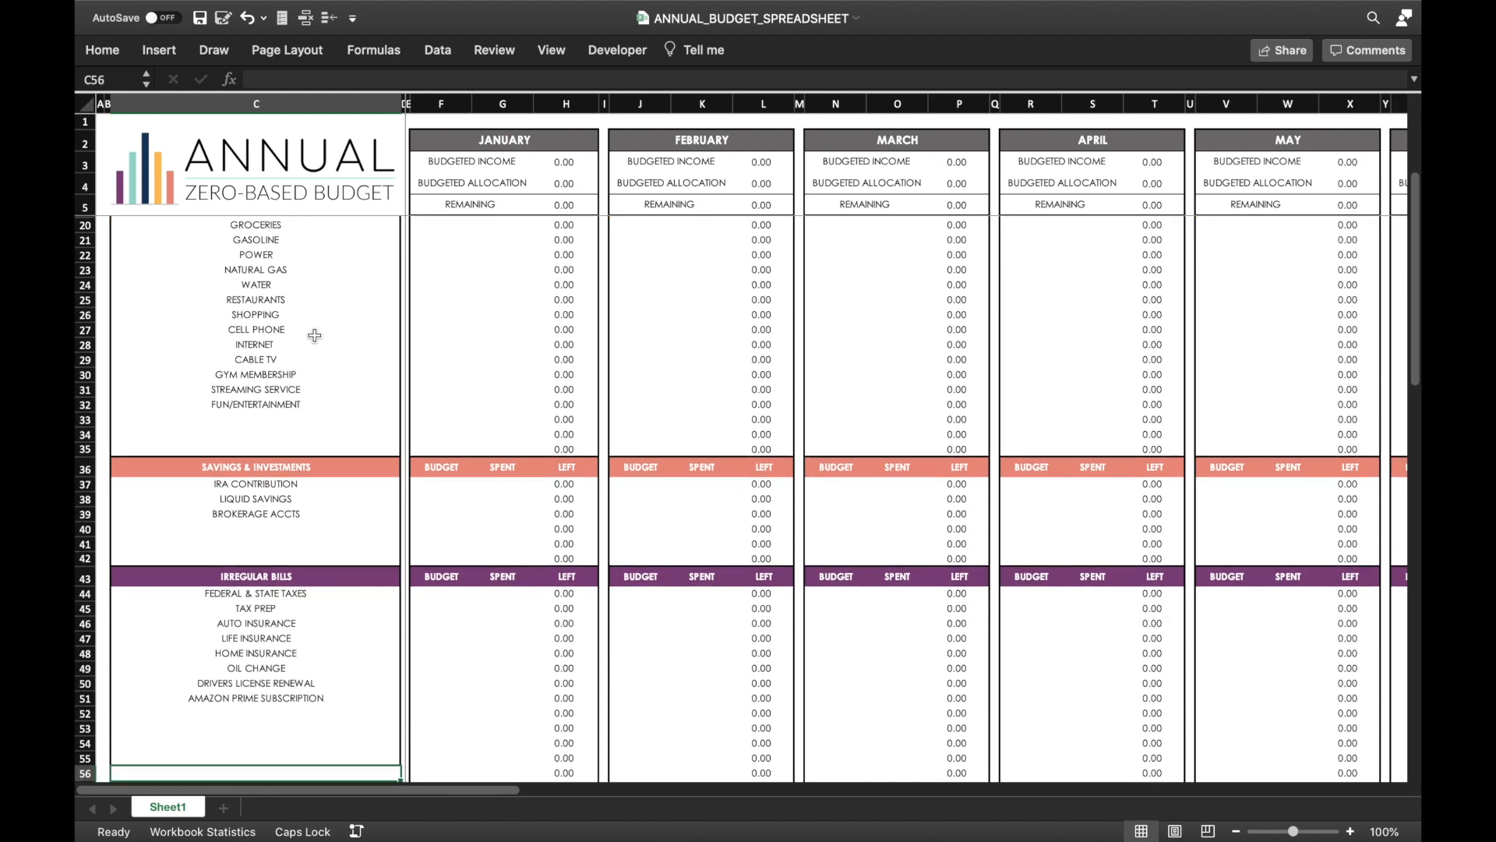
pyautogui.scroll(-12, 314, 335)
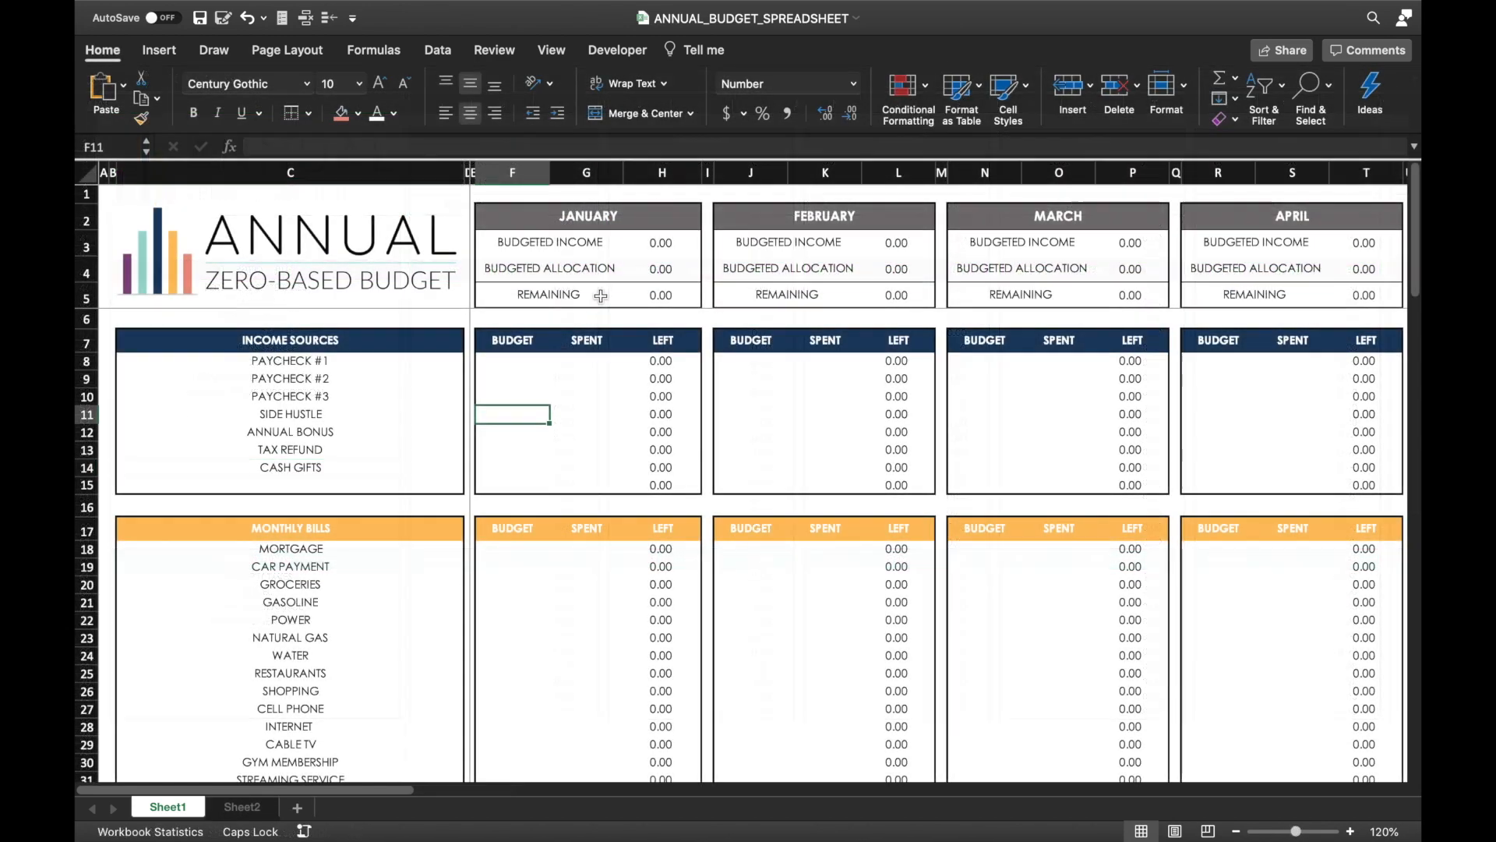
pyautogui.hscroll(15, 629, 388)
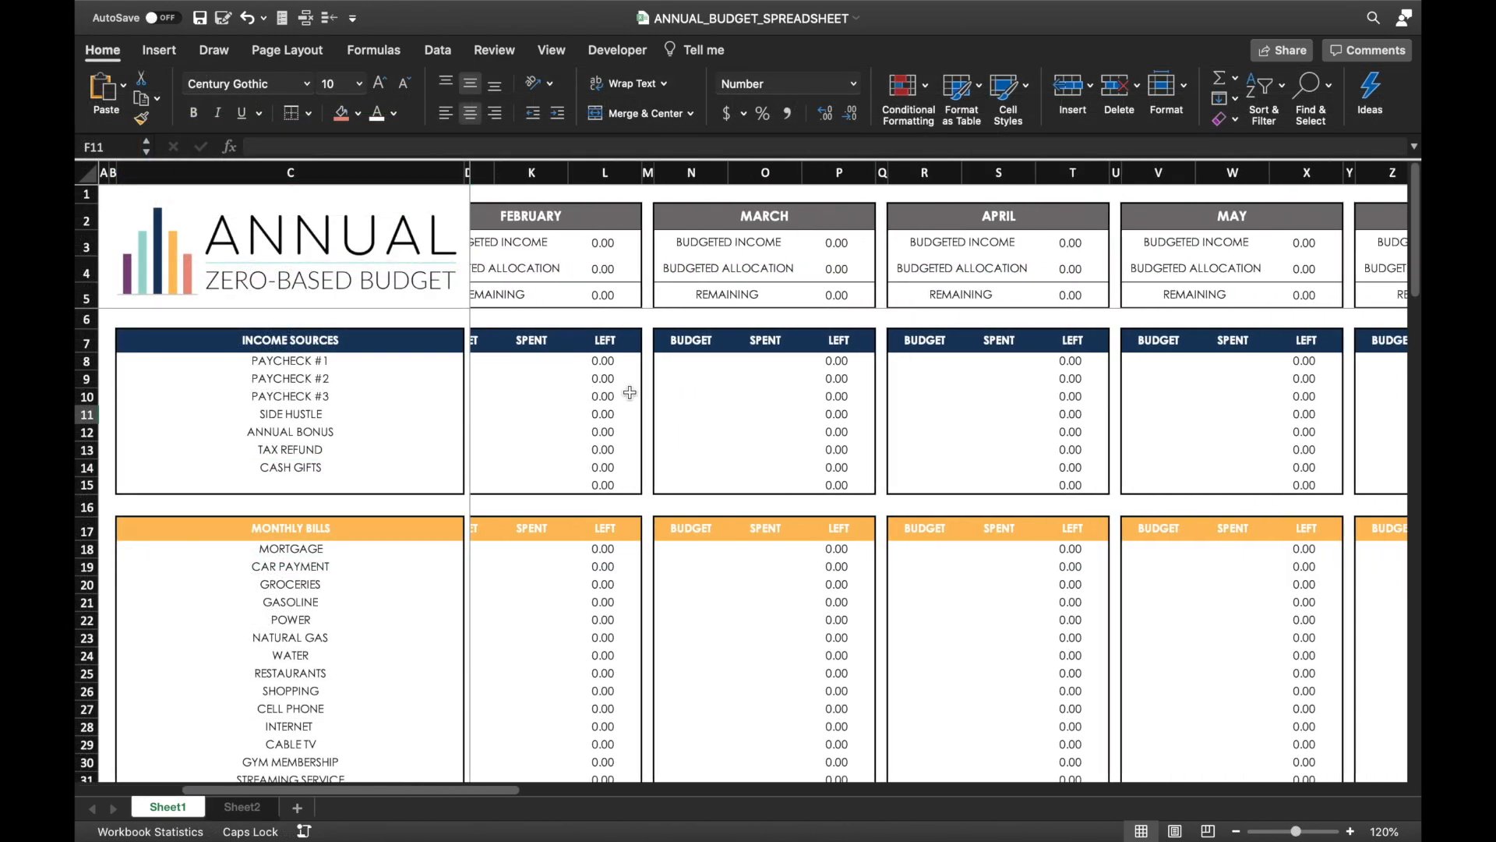
pyautogui.hscroll(8, 630, 392)
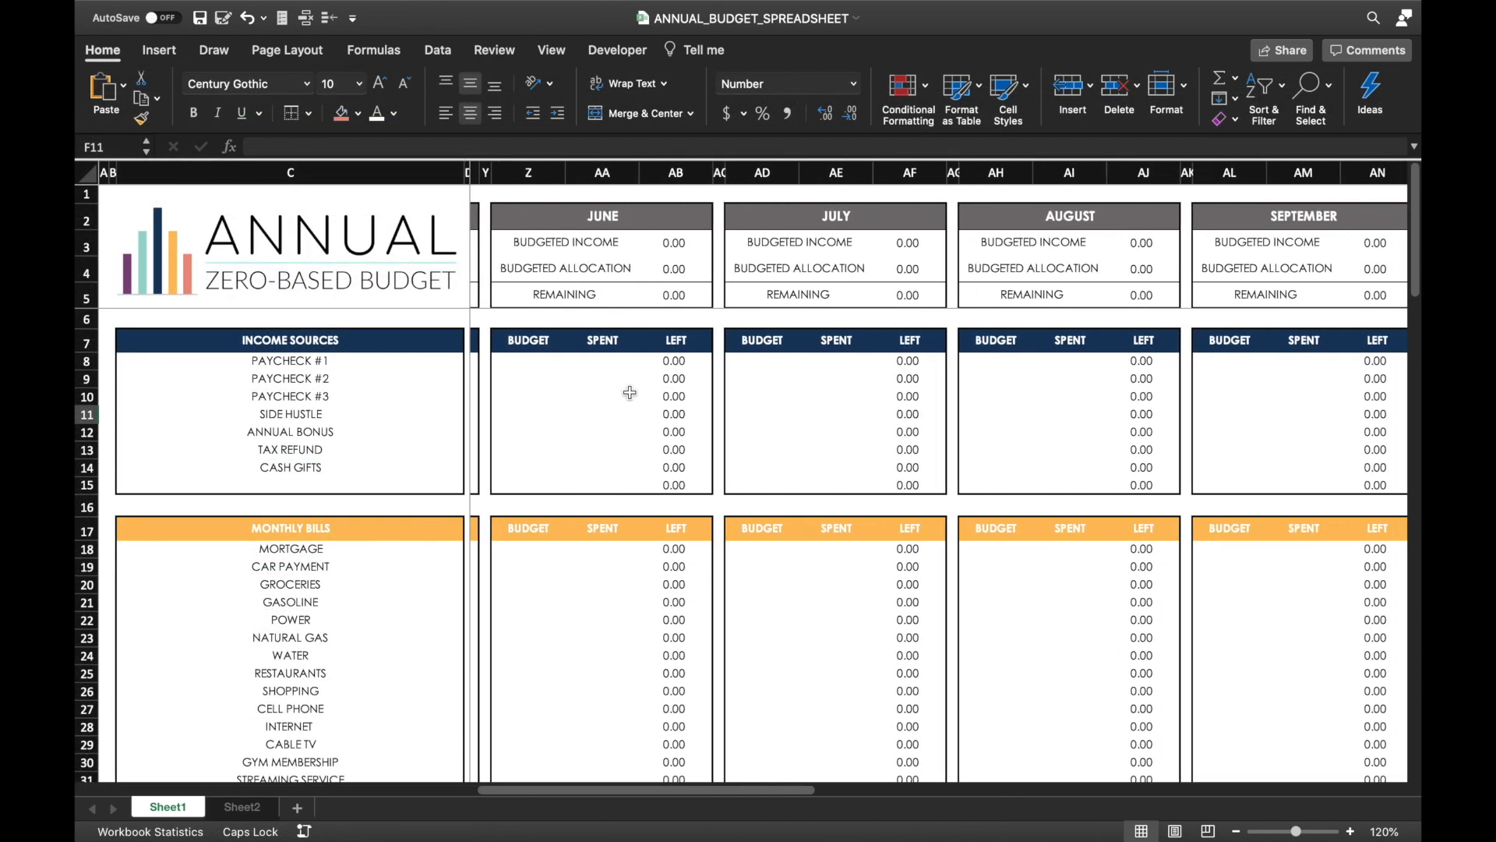
pyautogui.hscroll(-12, 629, 392)
pyautogui.hscroll(-10, 630, 392)
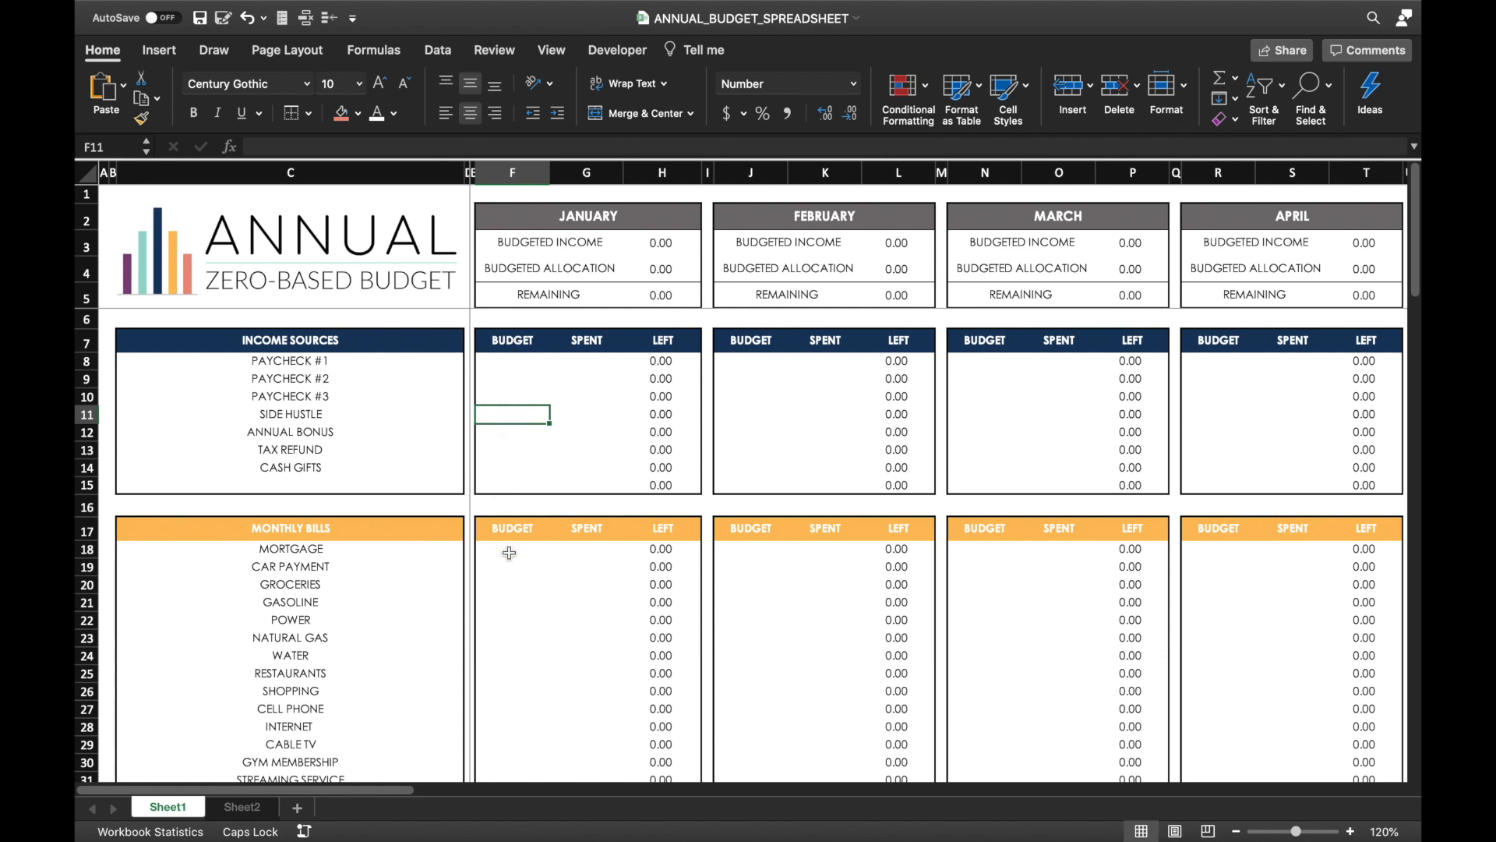
# - Enter January's budgeted income: 1850 for Paycheck #1, 1850 for Paycheck #2 and 250 for Side Hustle
pyautogui.click(508, 361)
pyautogui.write('1850')
pyautogui.press('Return')
pyautogui.write('1850')
pyautogui.press('Return')
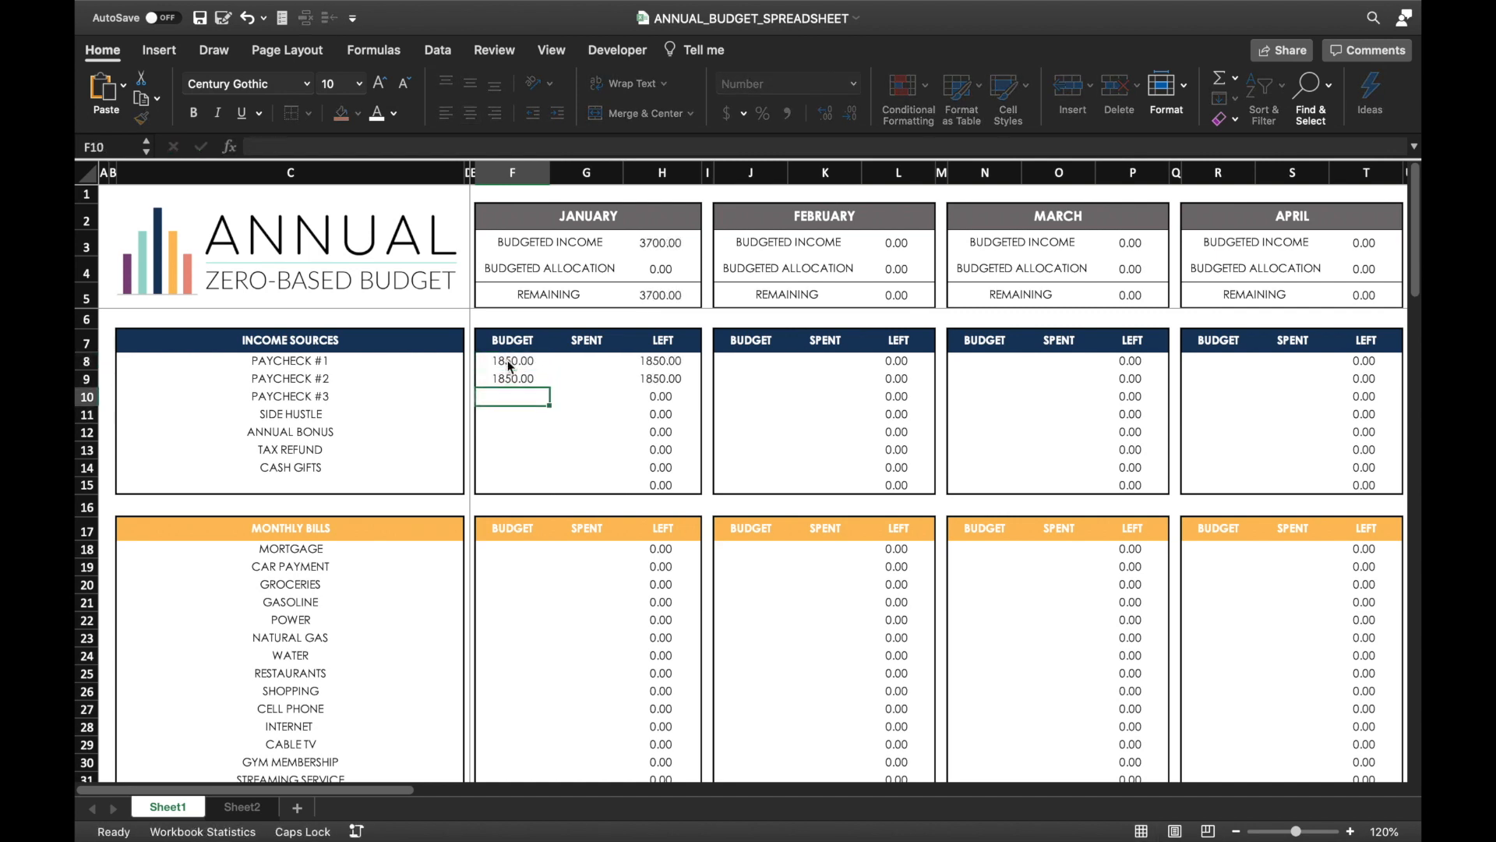
pyautogui.press('Return')
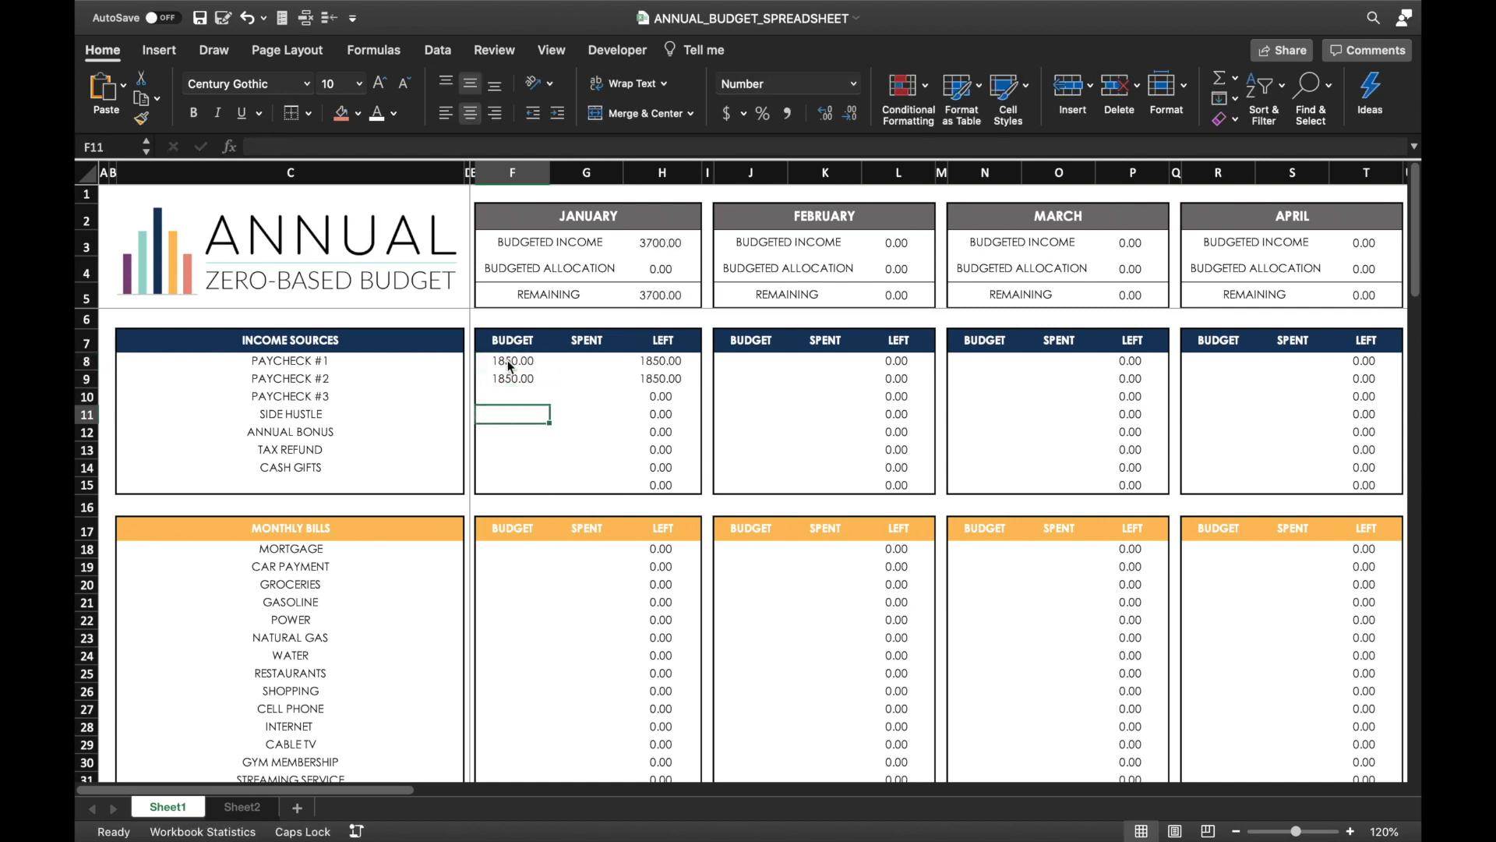
pyautogui.write('250')
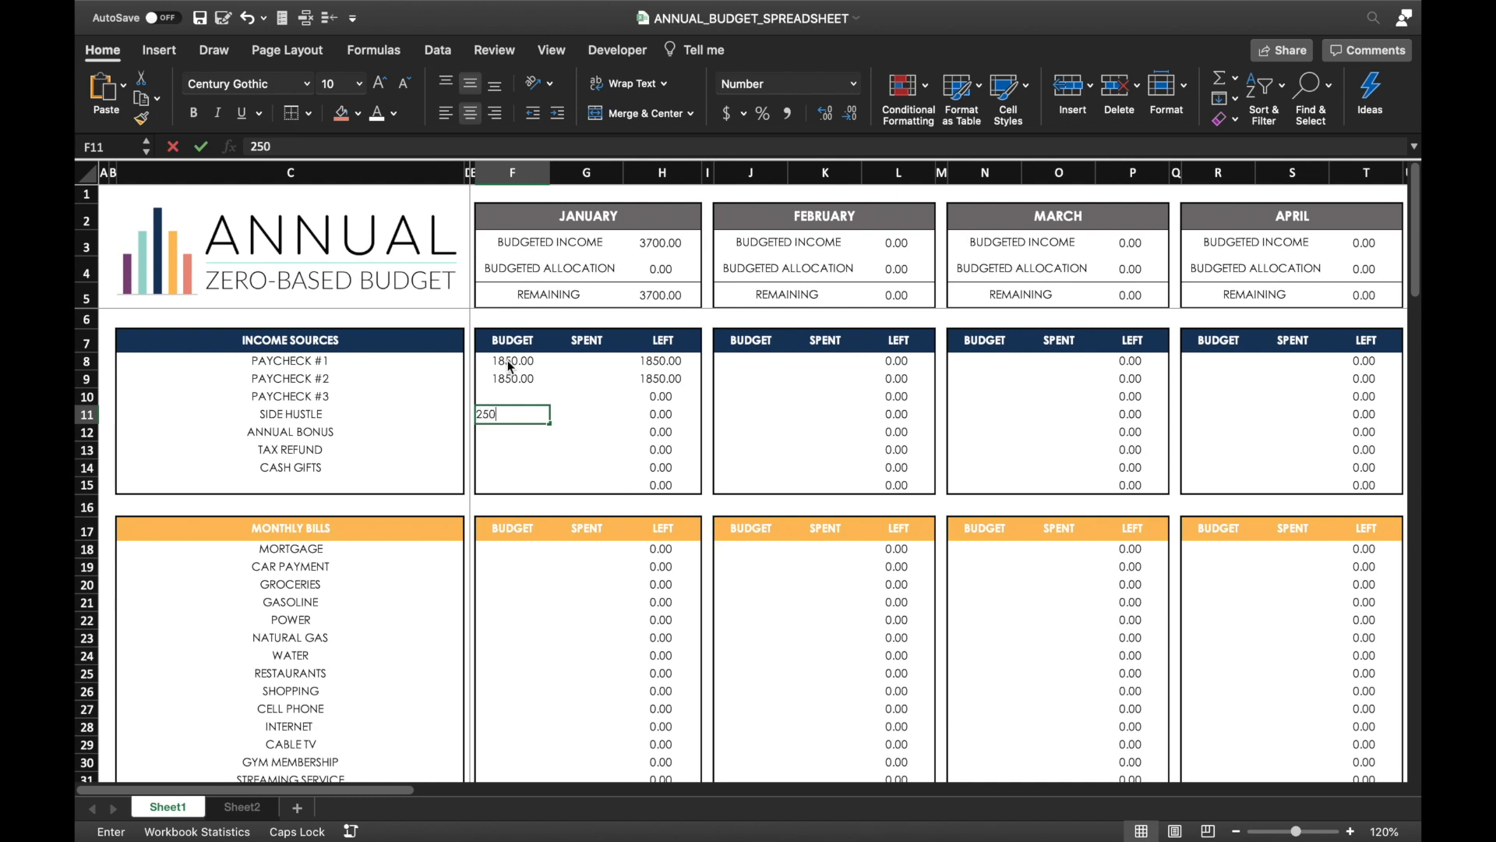
pyautogui.press('Return')
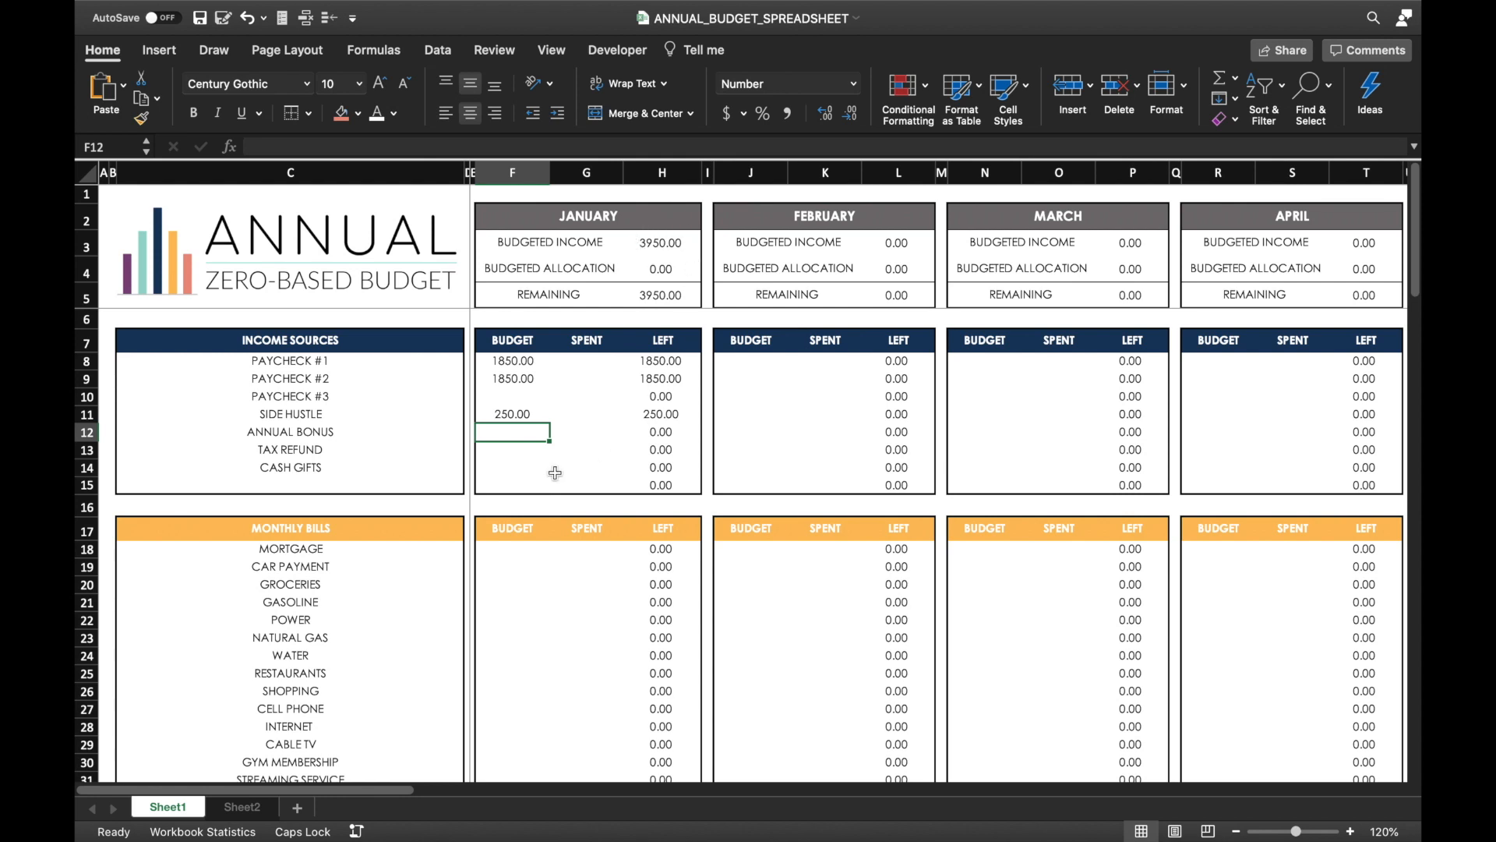
# - Enter January's budget for the first monthly bills: Mortgage 950, Car Payment 247, Groceries 375 and Gasoline 75
pyautogui.scroll(-3, 555, 473)
pyautogui.scroll(-1, 555, 474)
pyautogui.click(506, 413)
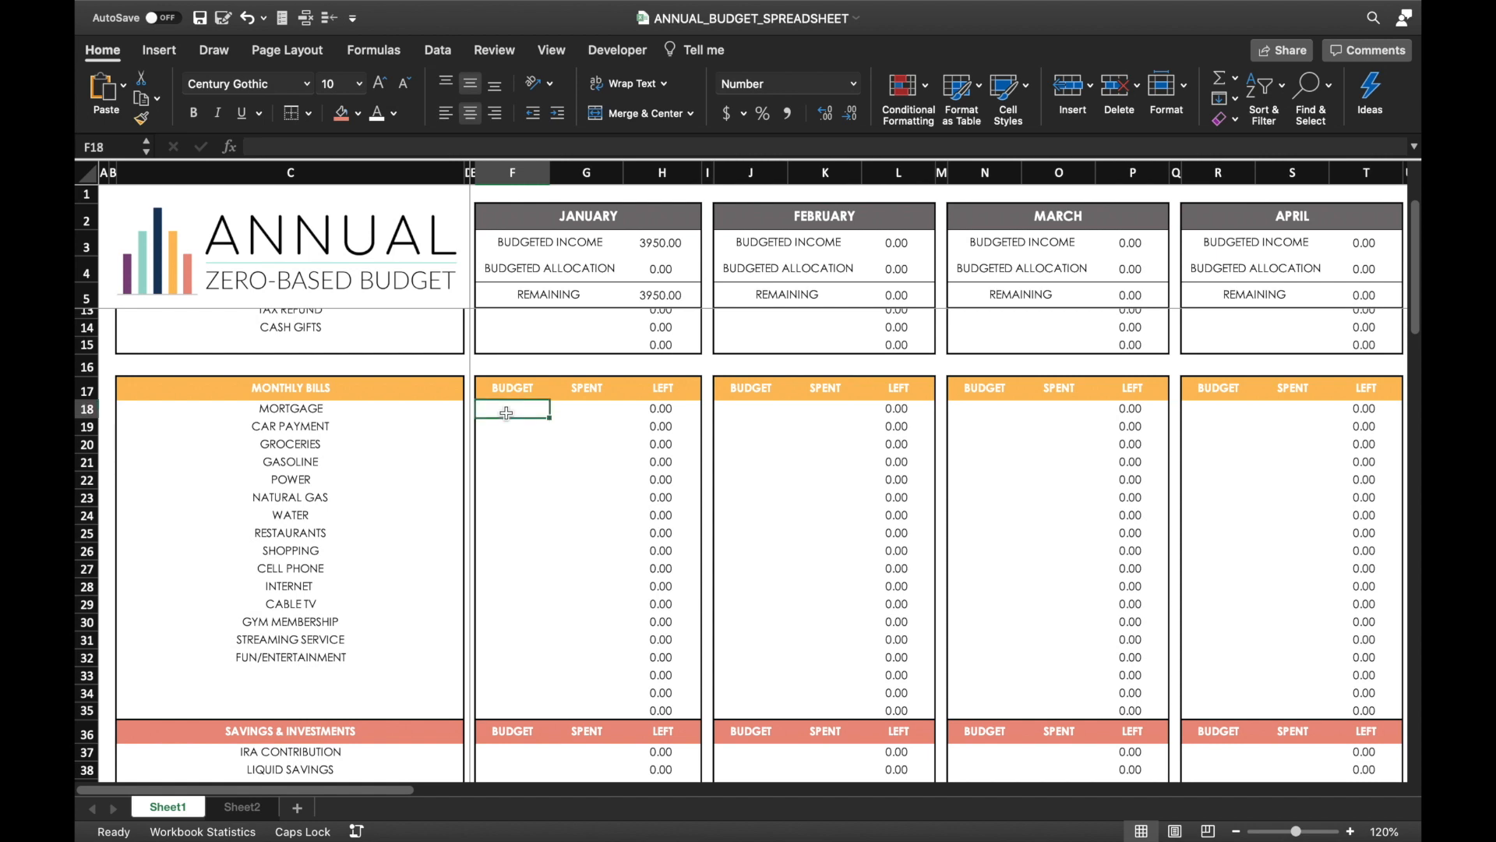
pyautogui.write('950')
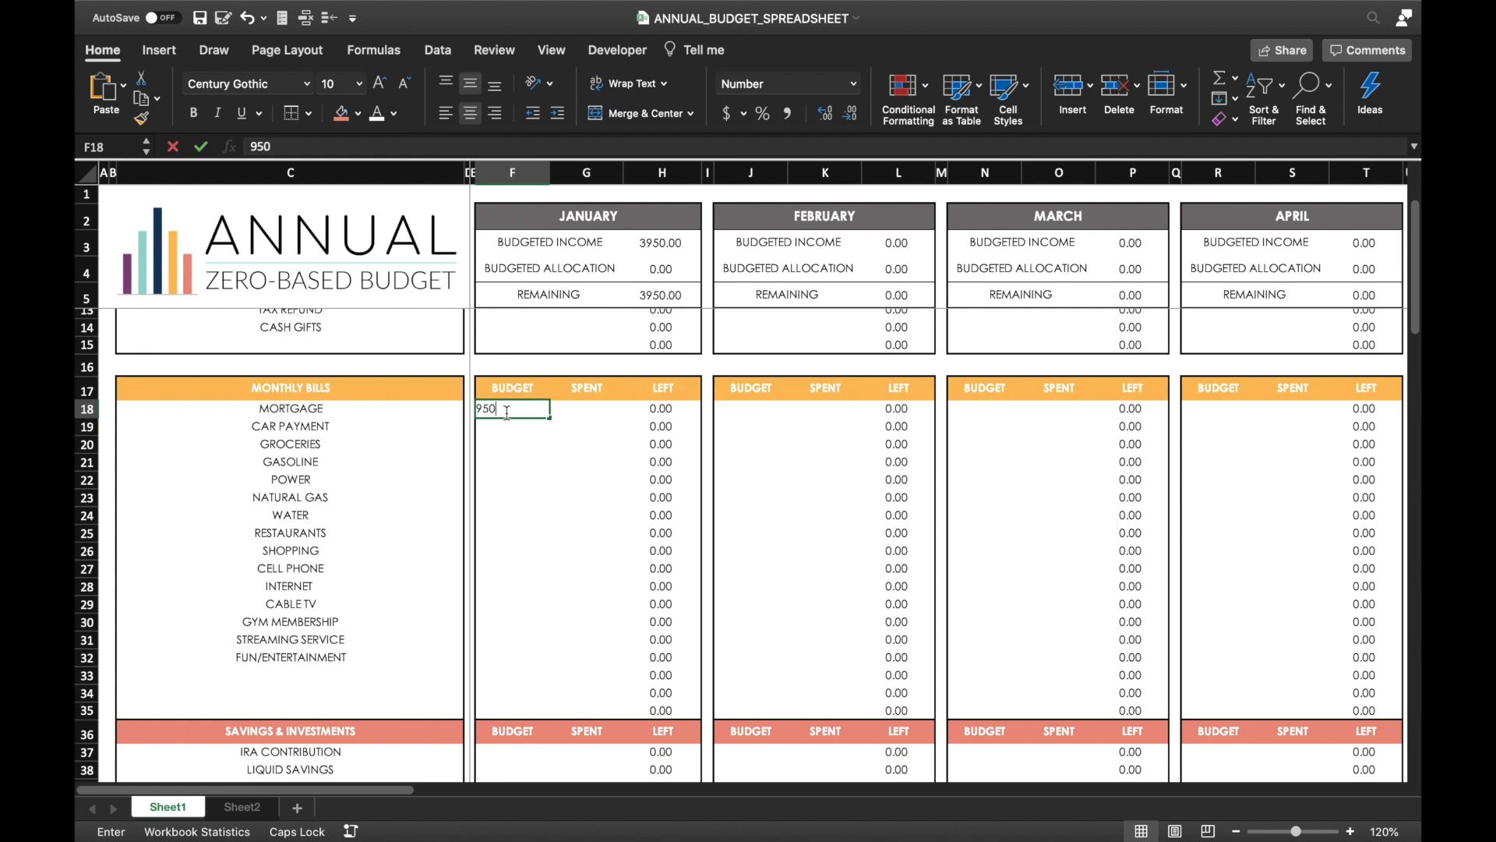
pyautogui.press('Return')
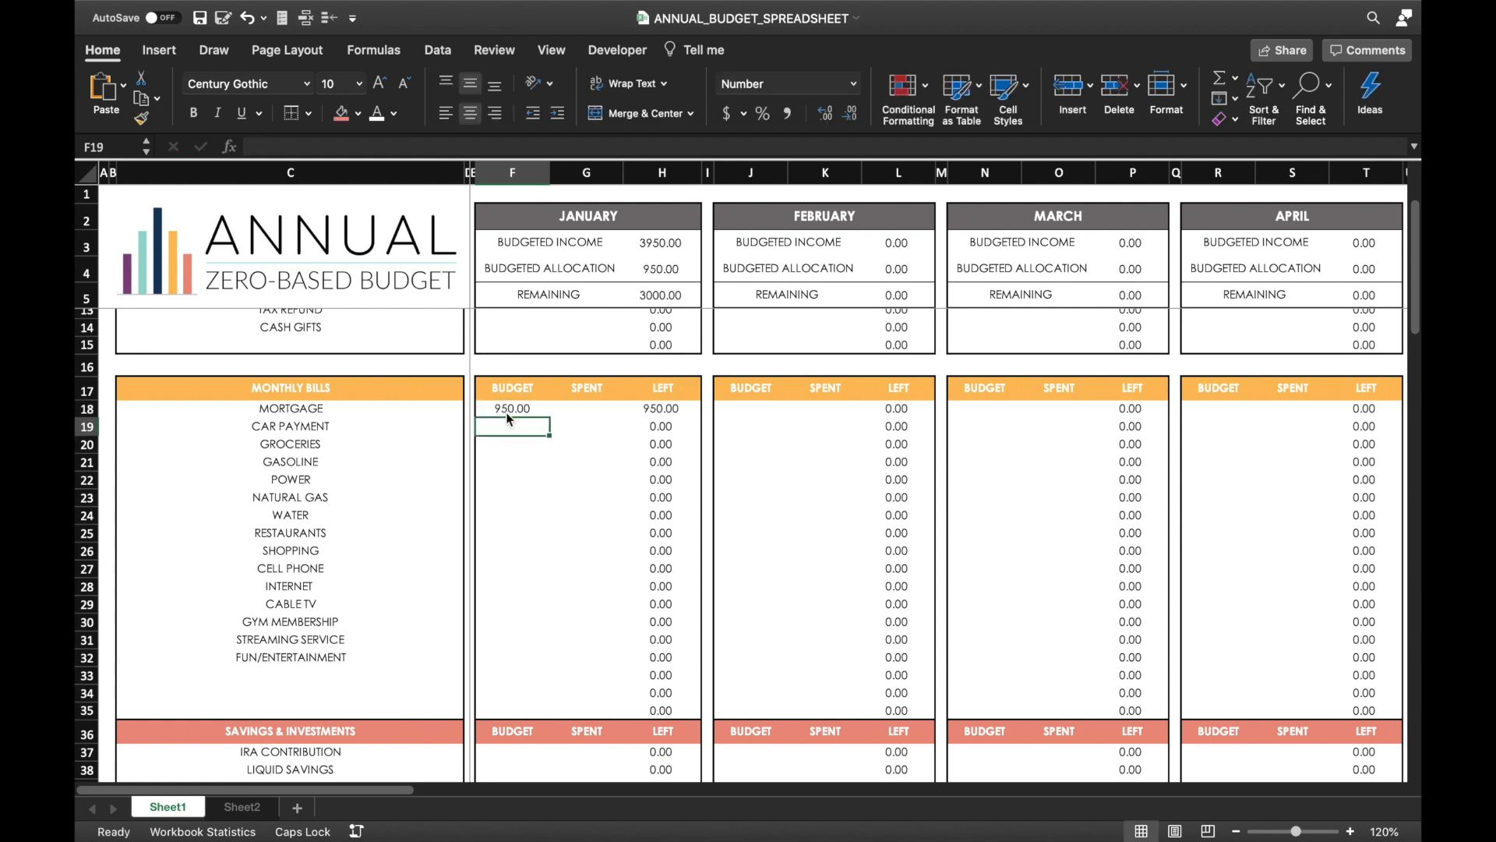
pyautogui.write('247')
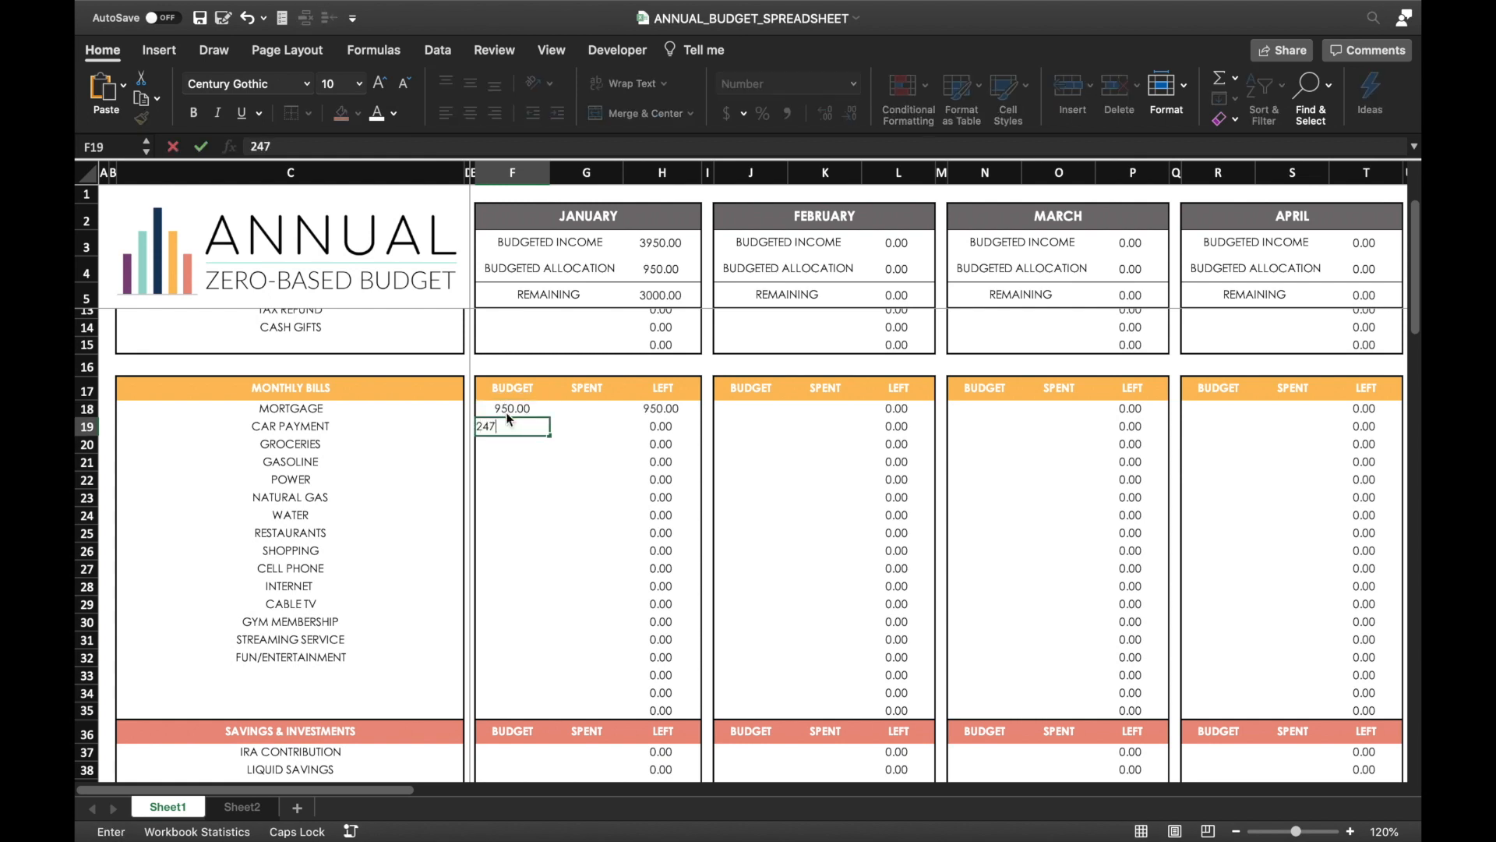
pyautogui.press('Return')
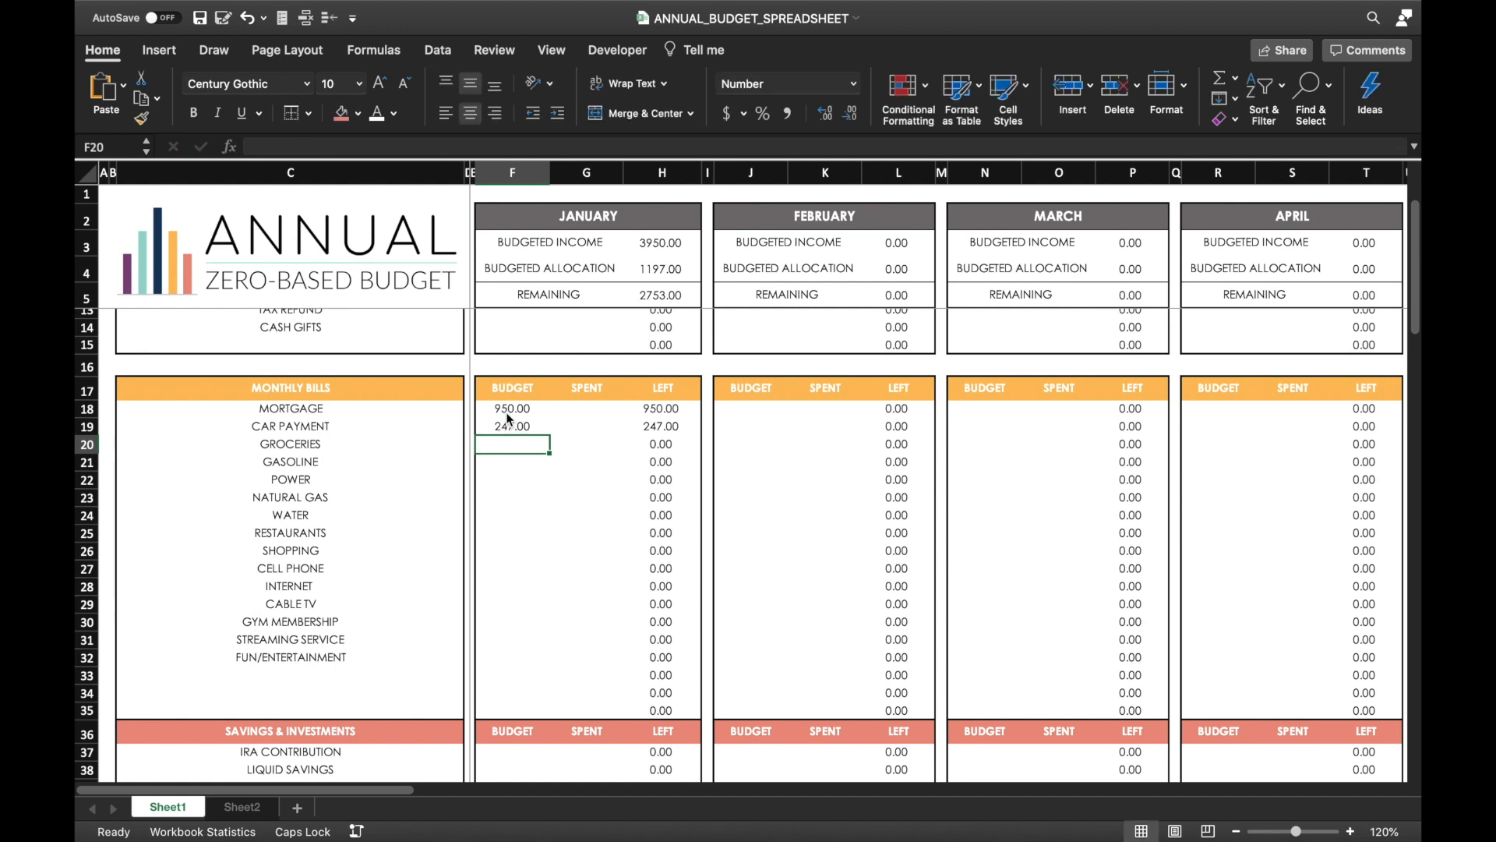
pyautogui.write('375')
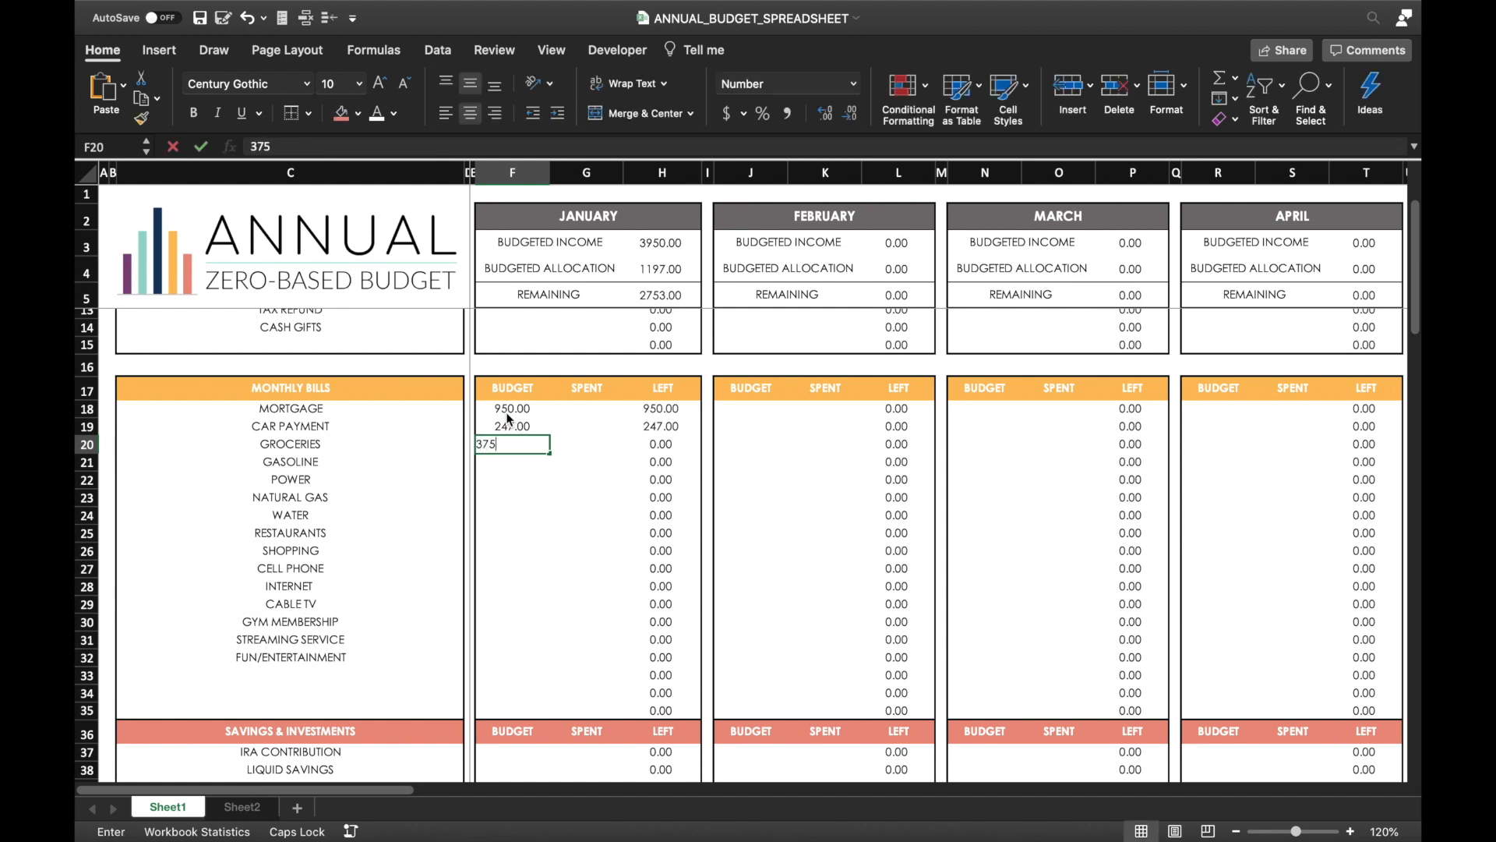
pyautogui.press('Return')
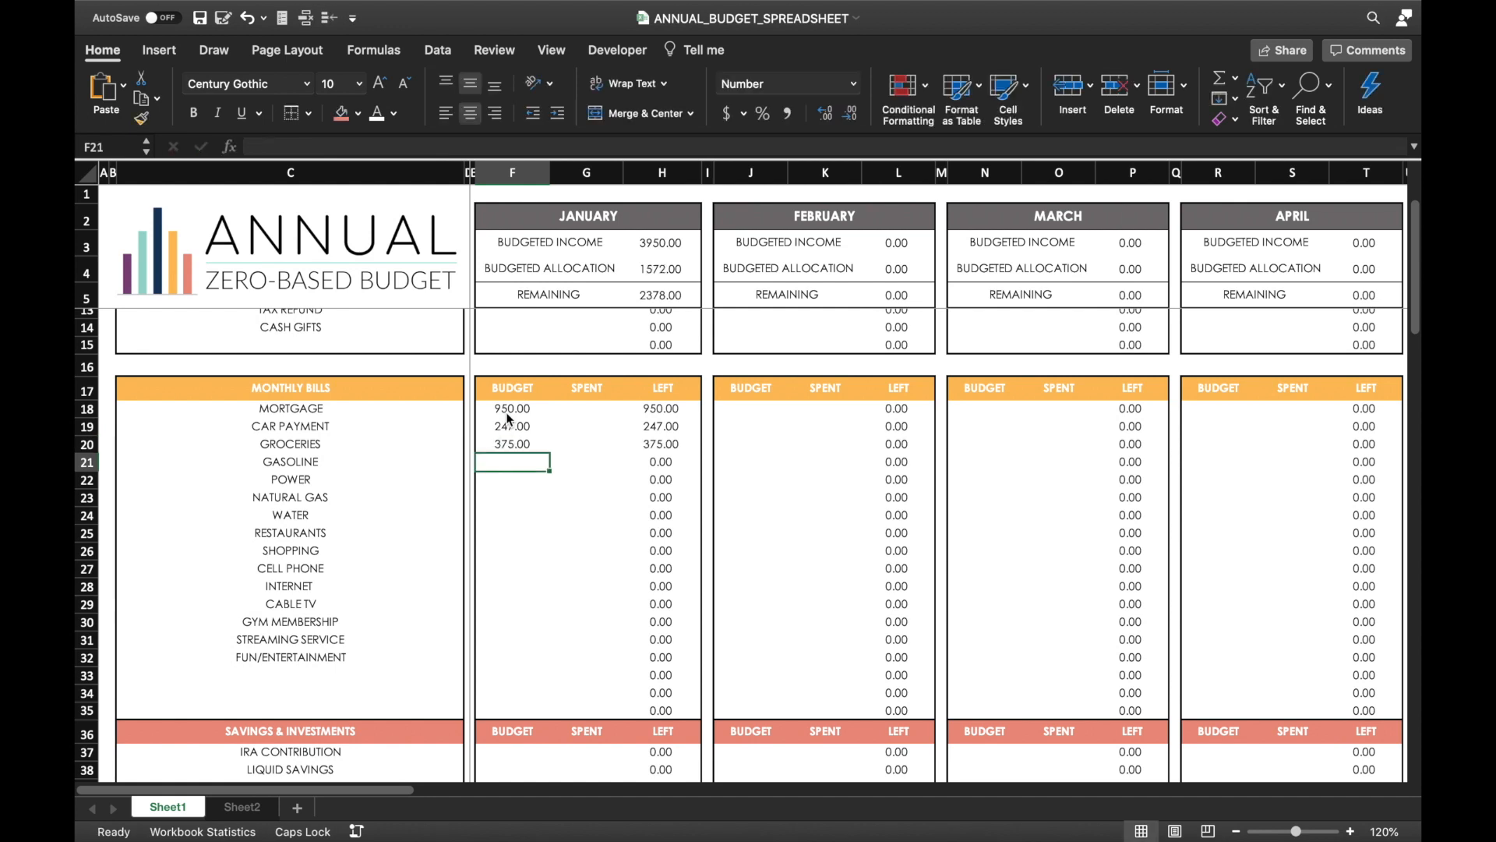
pyautogui.write('75')
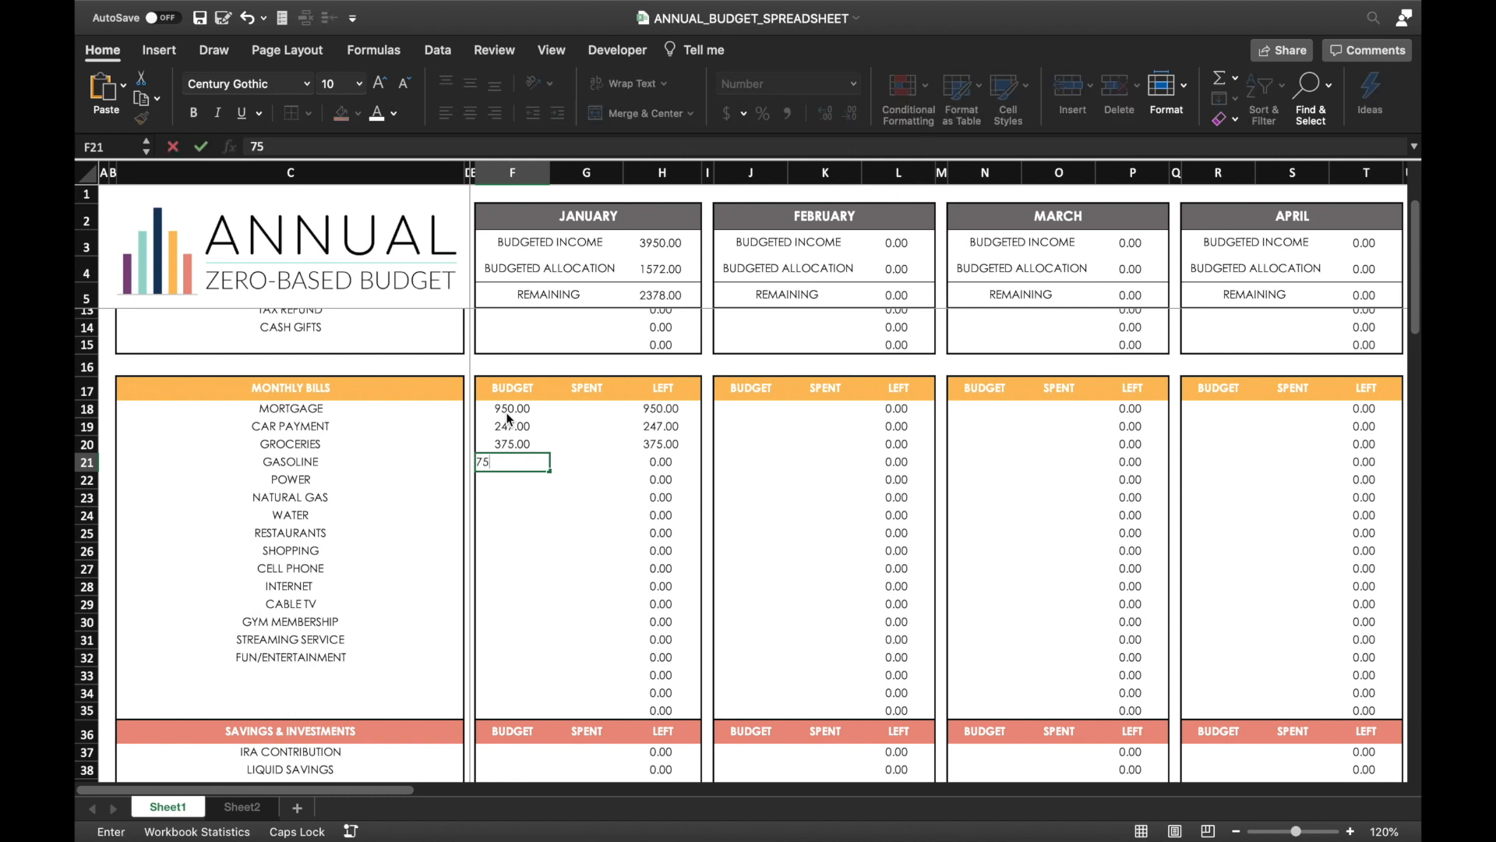
pyautogui.press('Return')
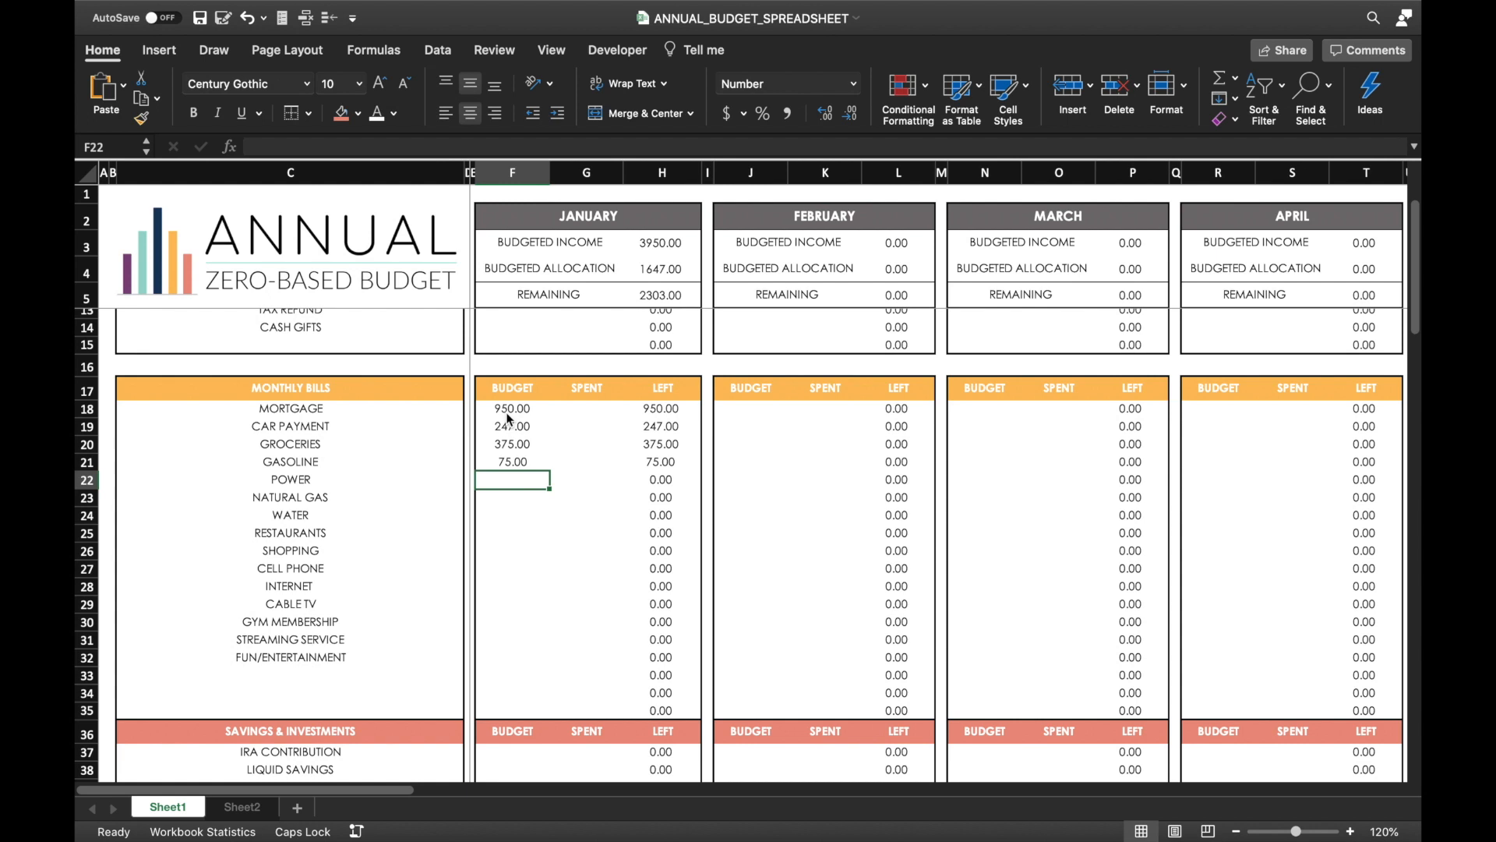
# - Enter January's budget amounts for Power 50, Natural Gas 35, Water 30 and Restaurants 100
pyautogui.write('50')
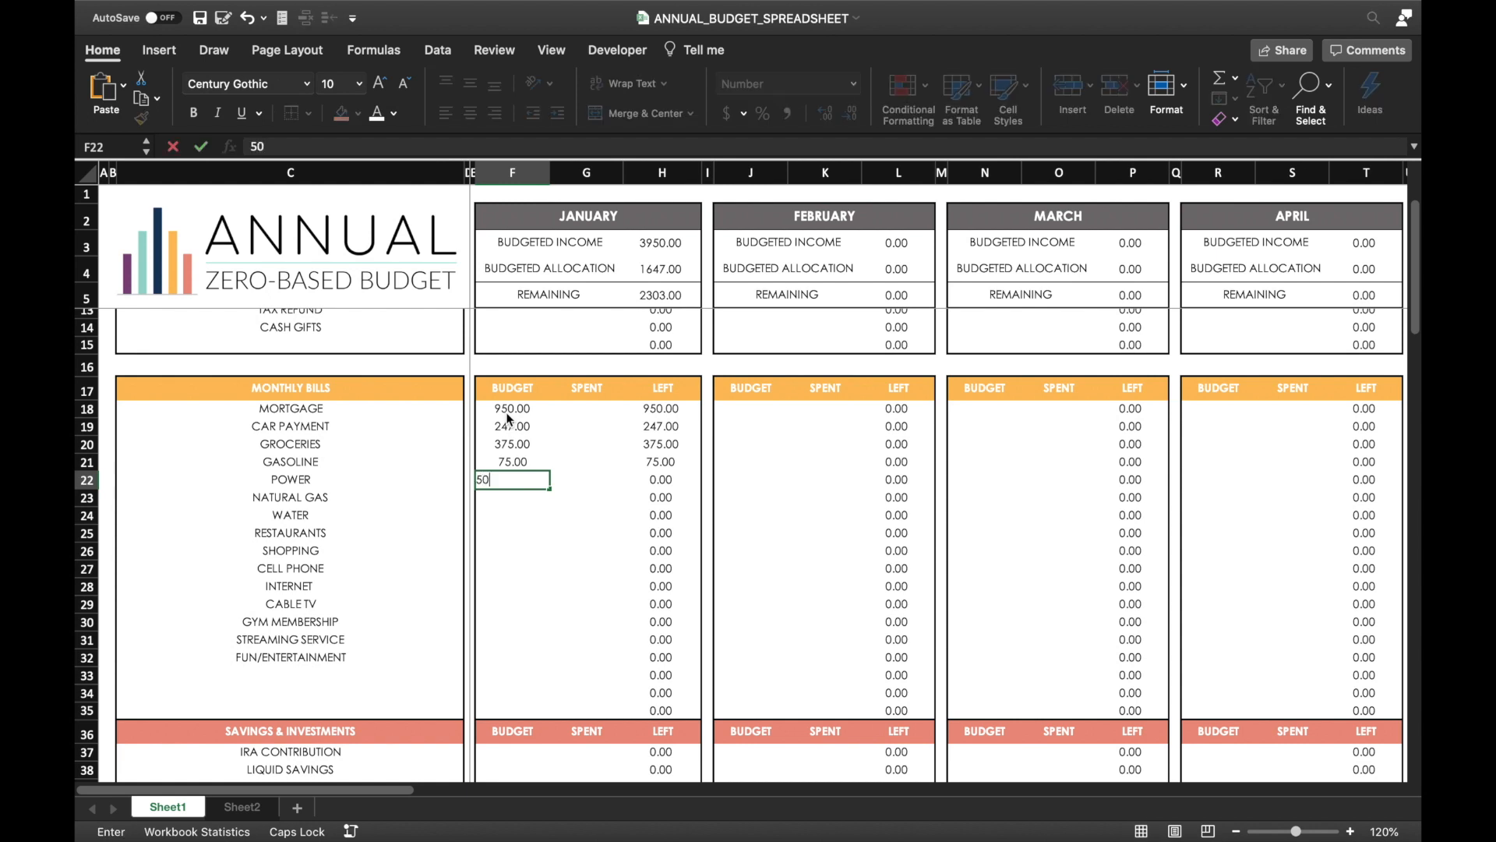
pyautogui.press('Return')
pyautogui.write('35')
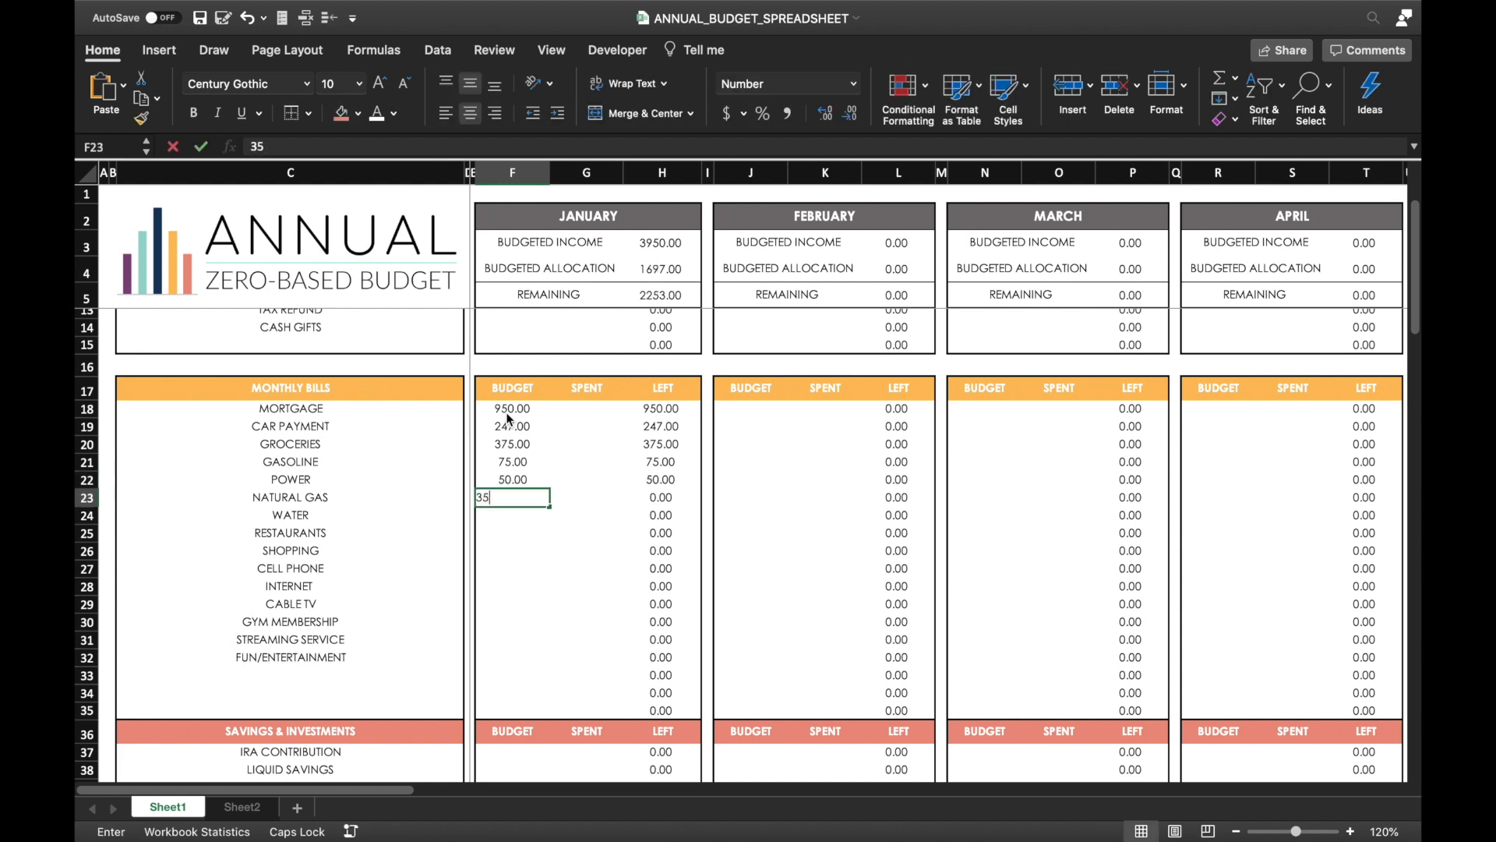
pyautogui.press('Return')
pyautogui.write('30')
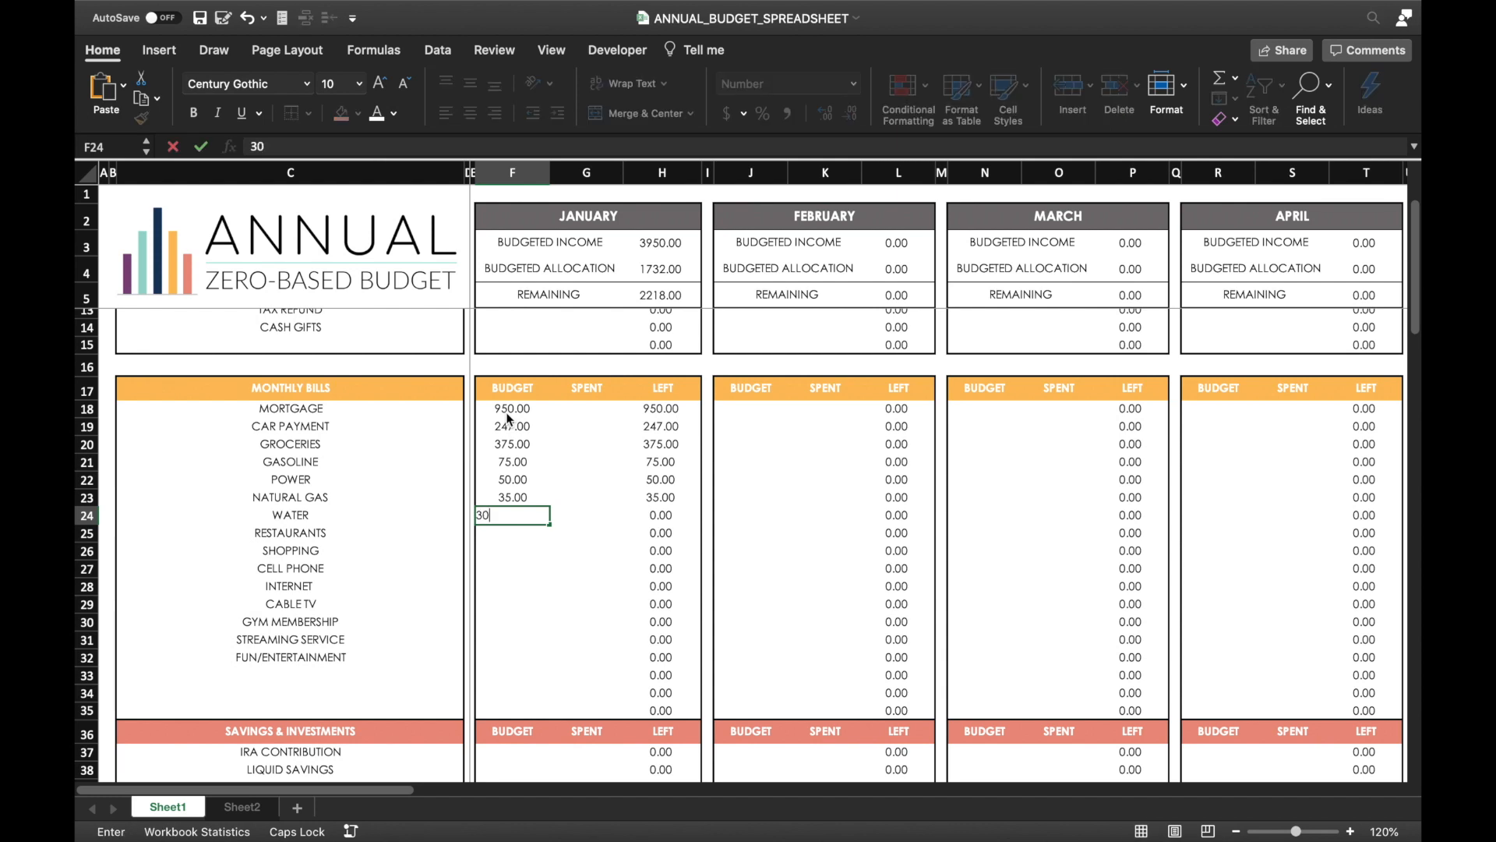
pyautogui.press('Return')
pyautogui.write('1')
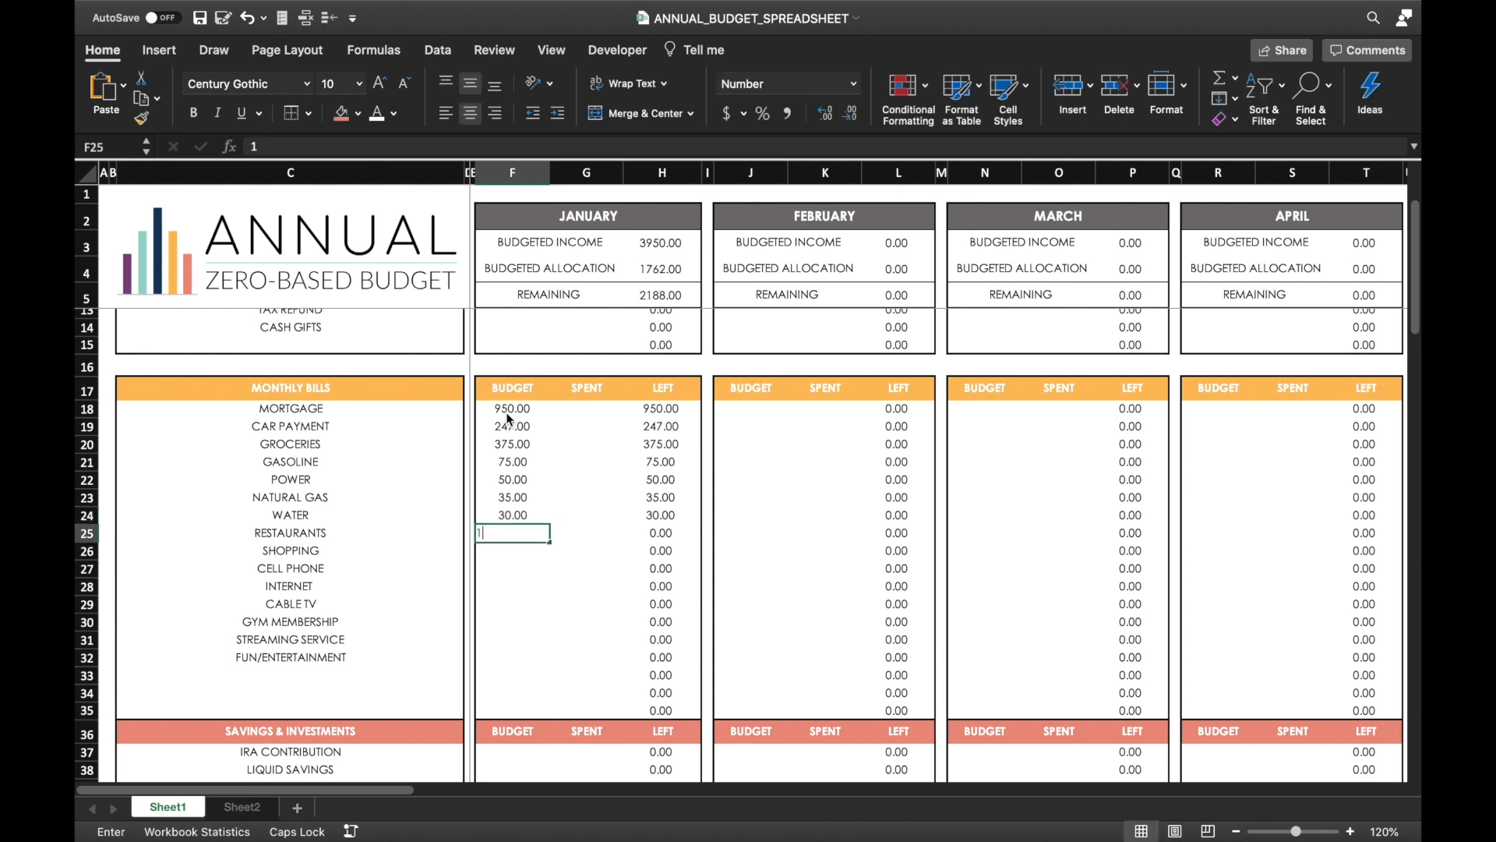
pyautogui.write('00')
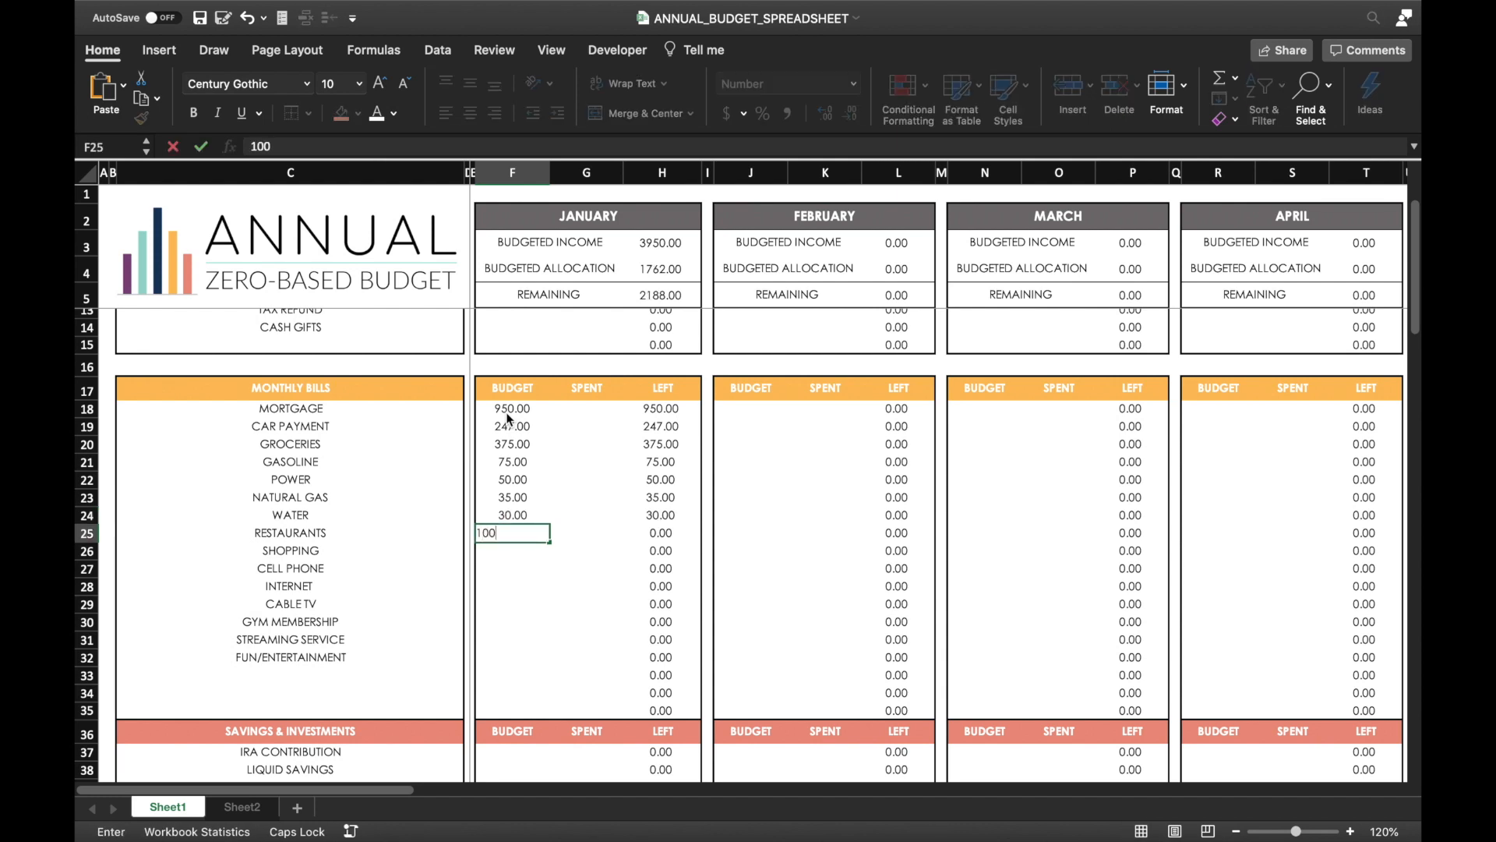
pyautogui.press('Return')
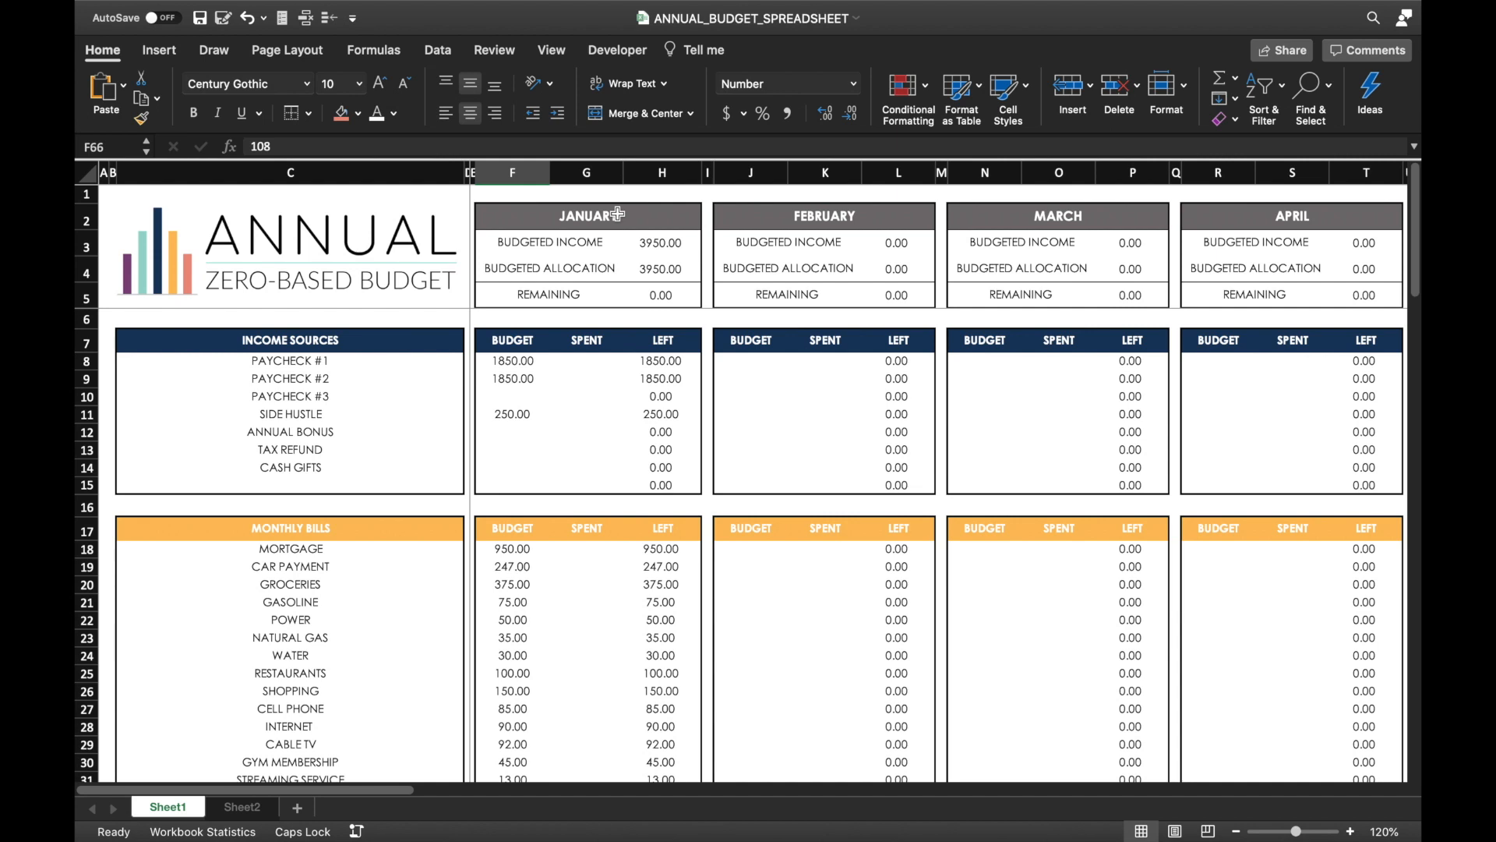
# - Change January's budgeted Gasoline amount to 150
pyautogui.click(511, 602)
pyautogui.write('1')
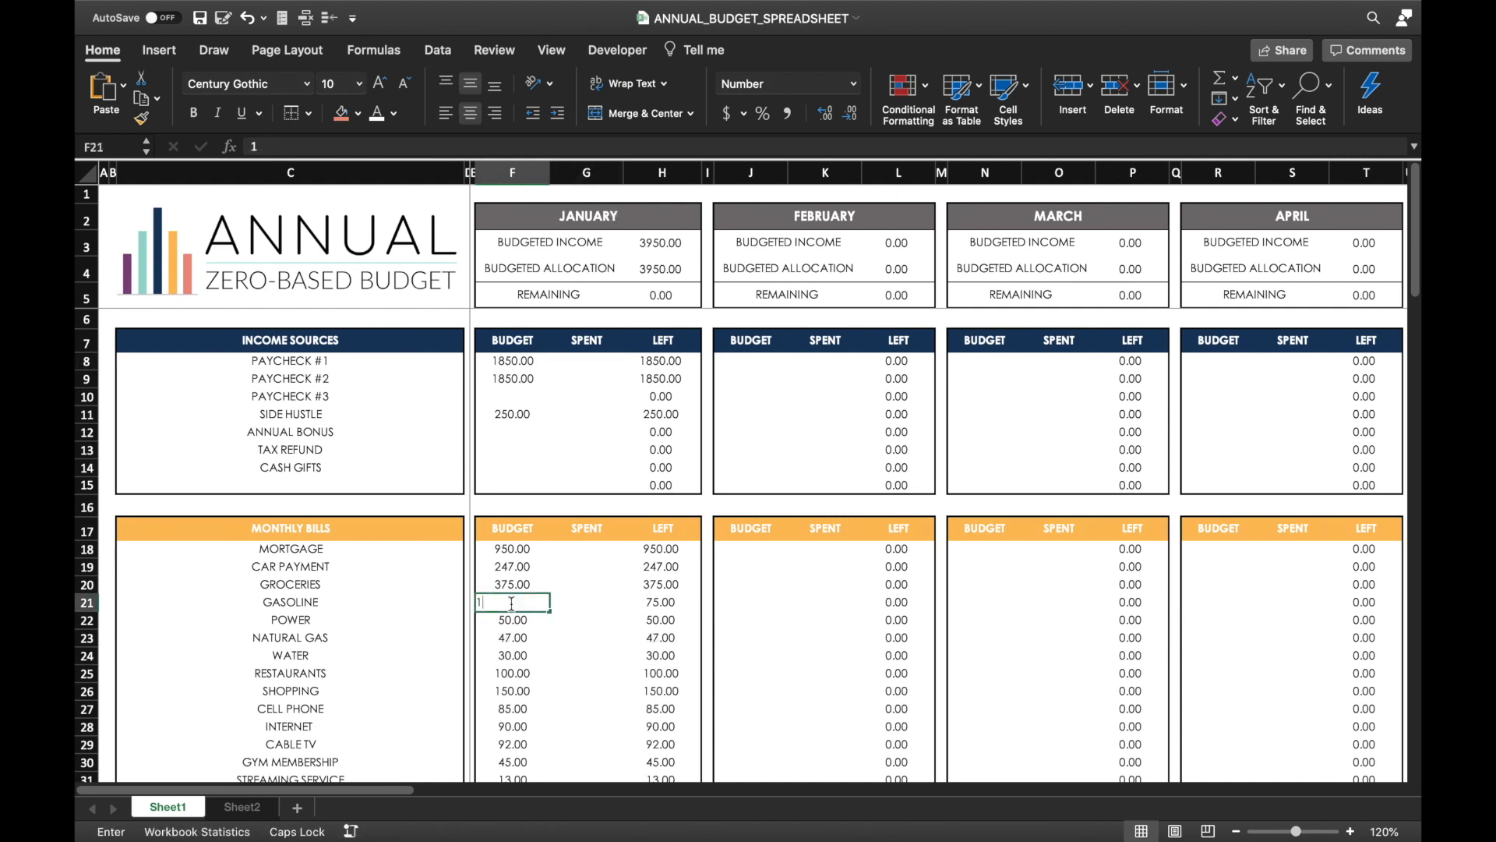
pyautogui.write('50')
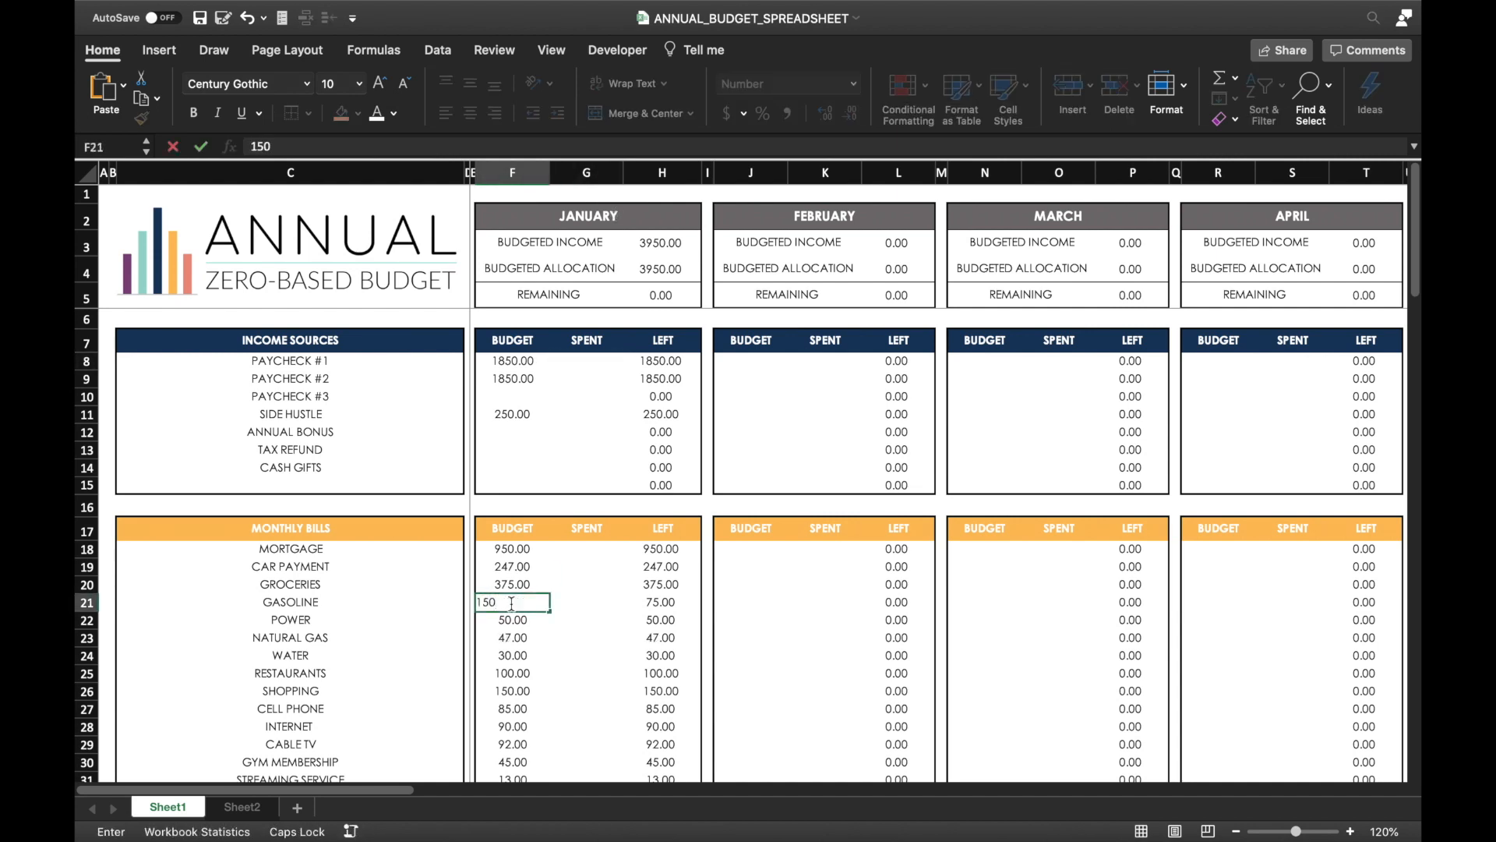
pyautogui.press('Tab')
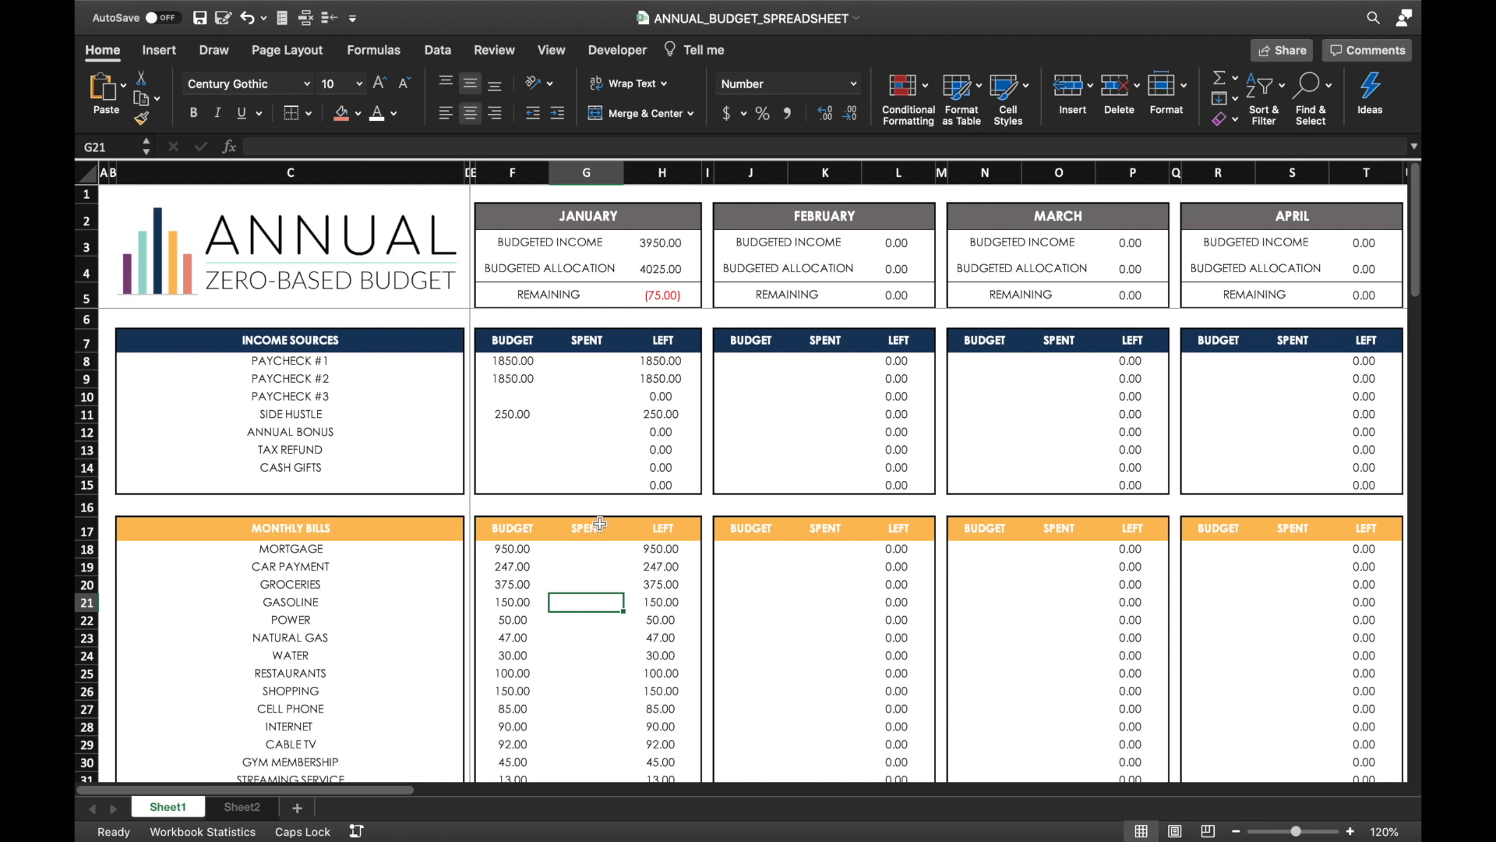
# - Reduce January's budgeted Gasoline amount to 50 by editing the existing entry
pyautogui.click(514, 602)
pyautogui.doubleClick(516, 601)
pyautogui.press('BackSpace')
pyautogui.click(601, 653)
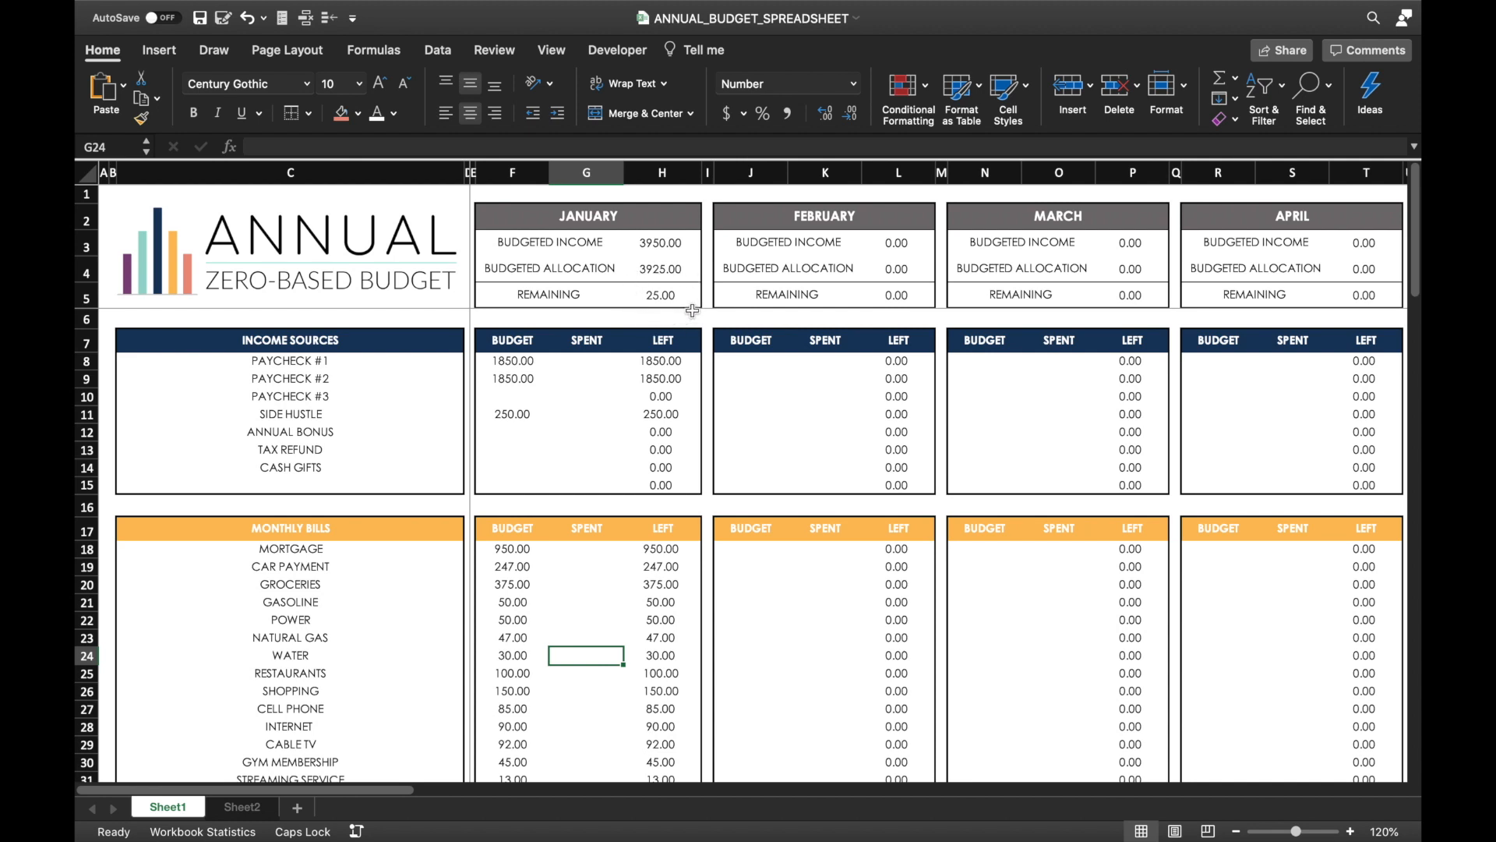
# - Set January's budgeted Gasoline amount to 75
pyautogui.click(516, 601)
pyautogui.write('75')
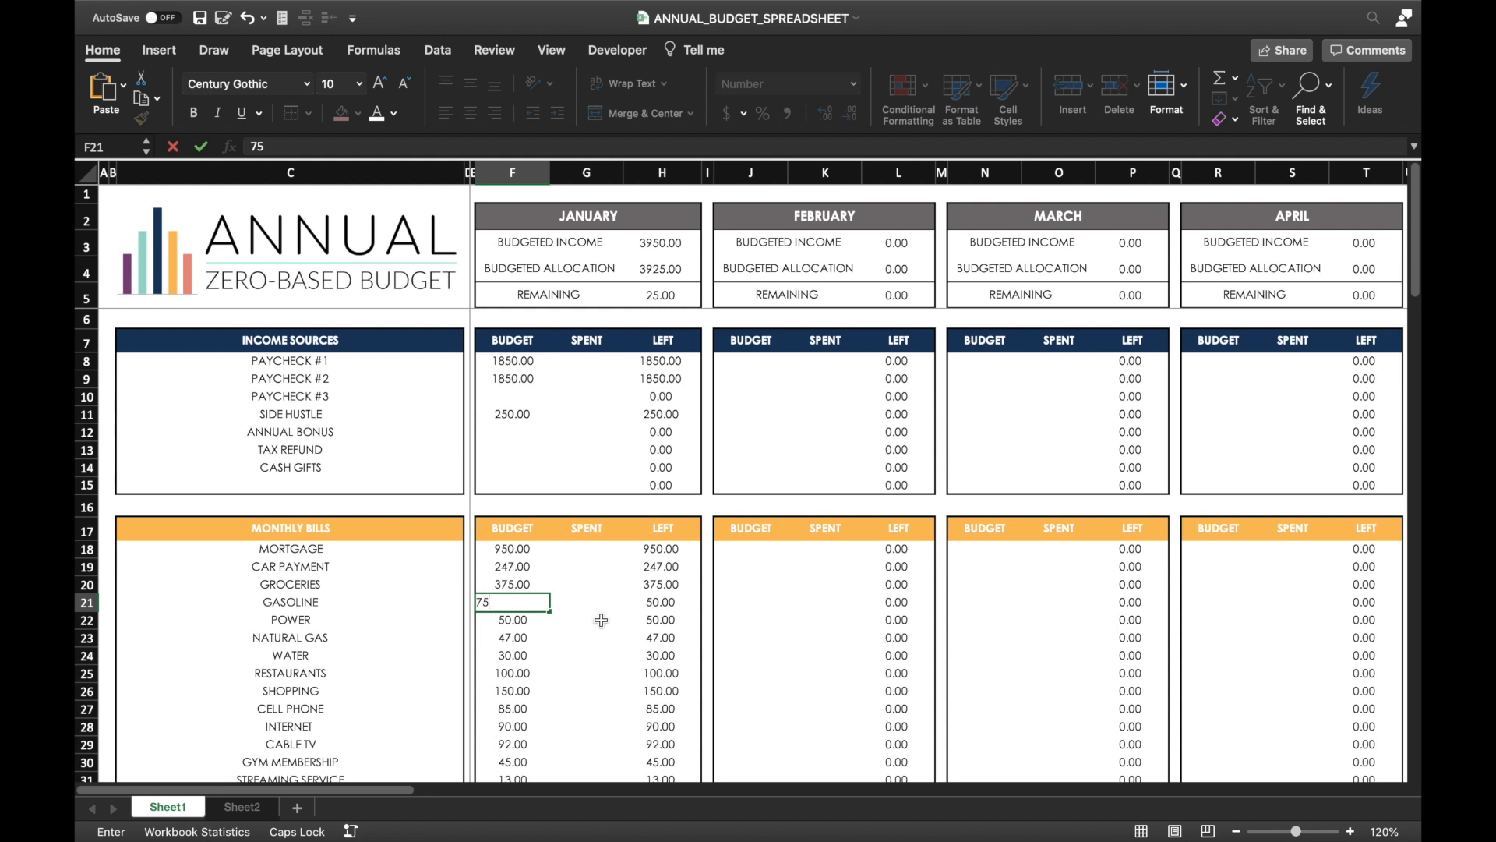
pyautogui.click(597, 619)
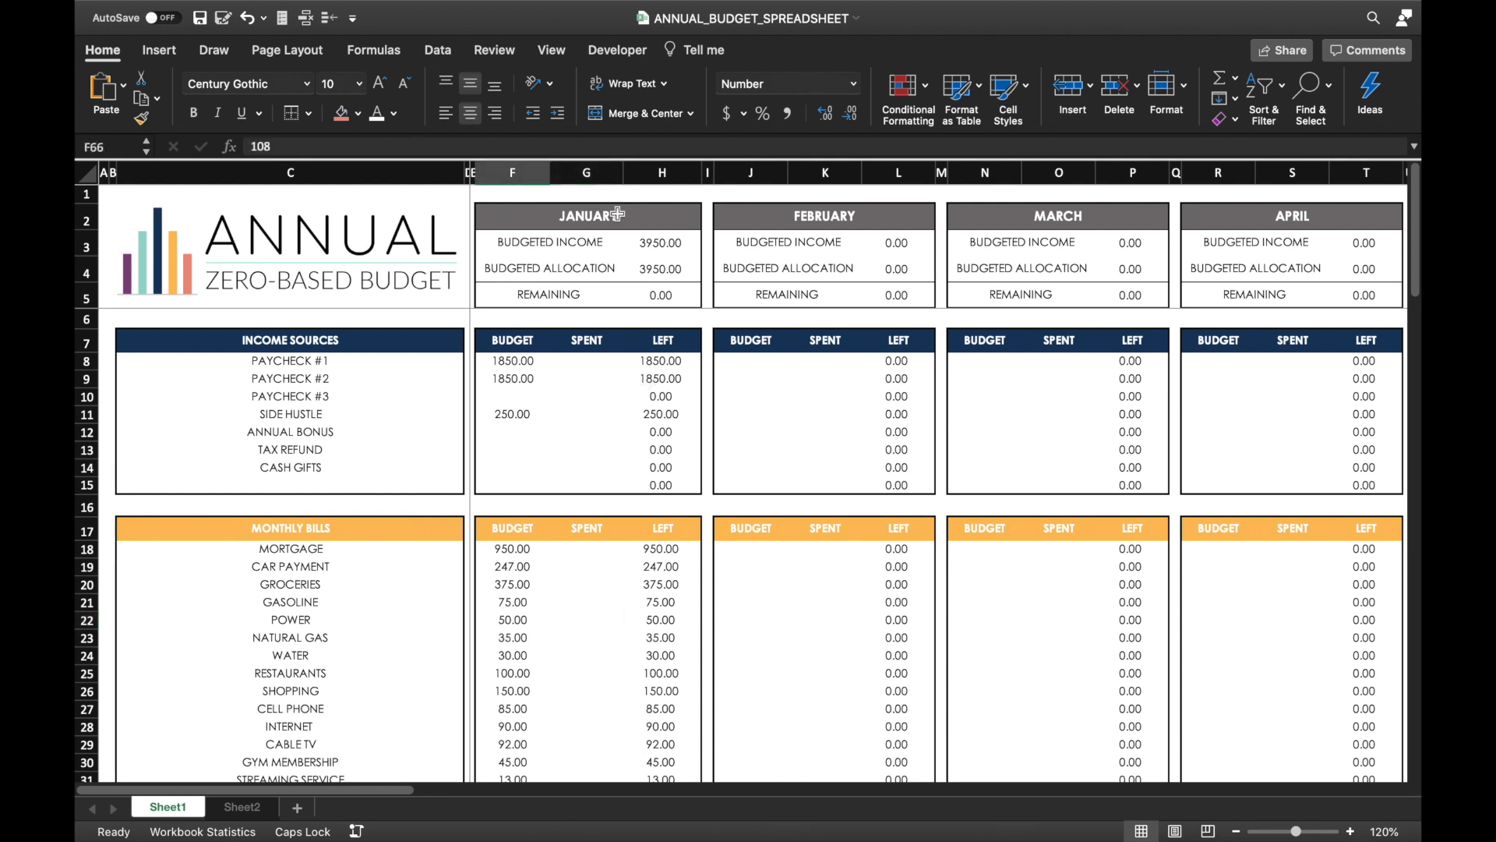
# - Record 1850 in January's Spent column for Paycheck #1
pyautogui.click(588, 363)
pyautogui.write('1850')
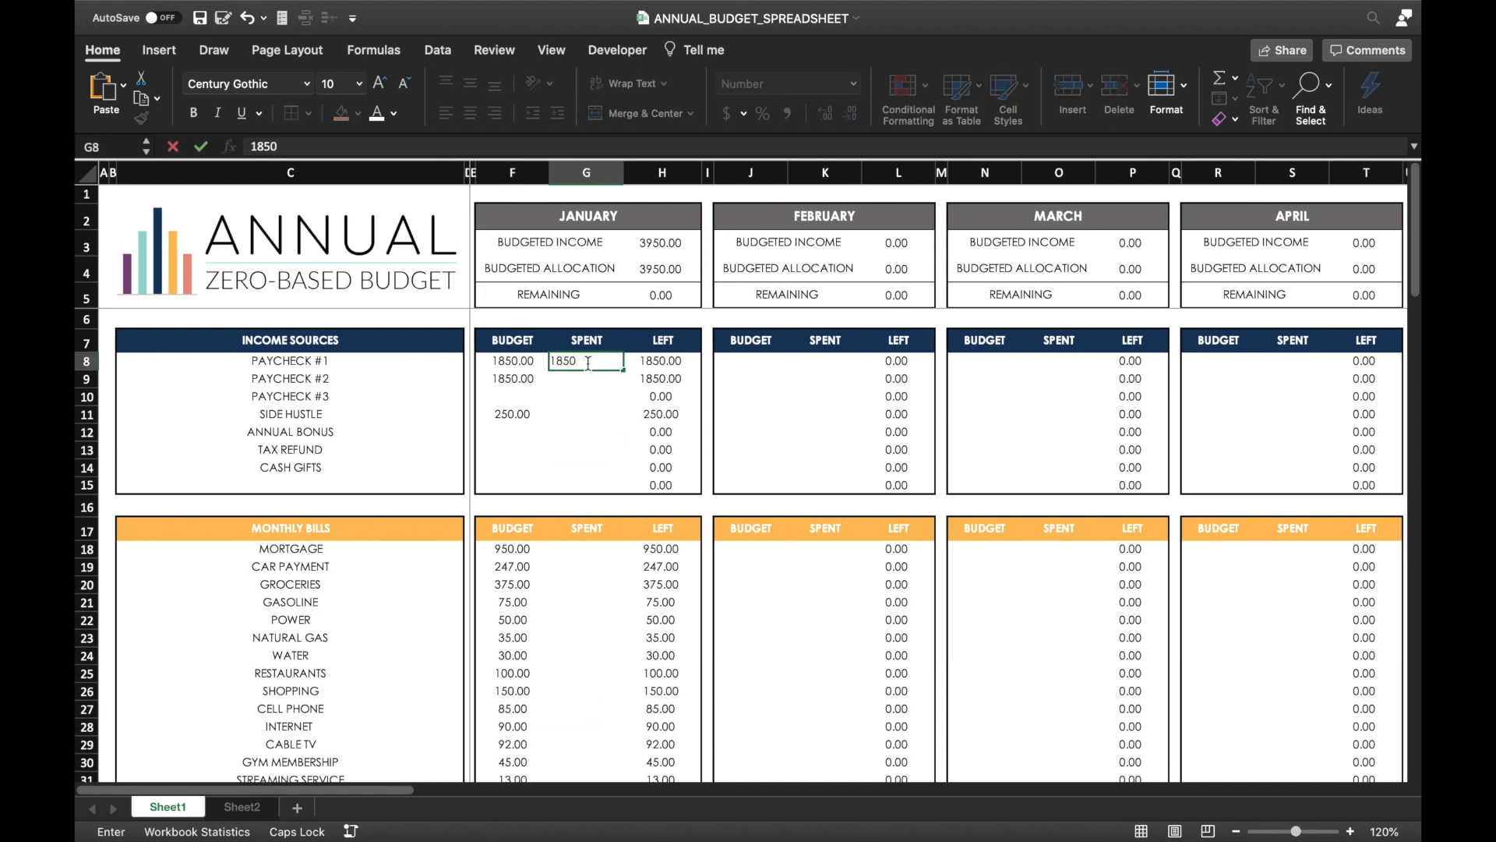
pyautogui.press('Return')
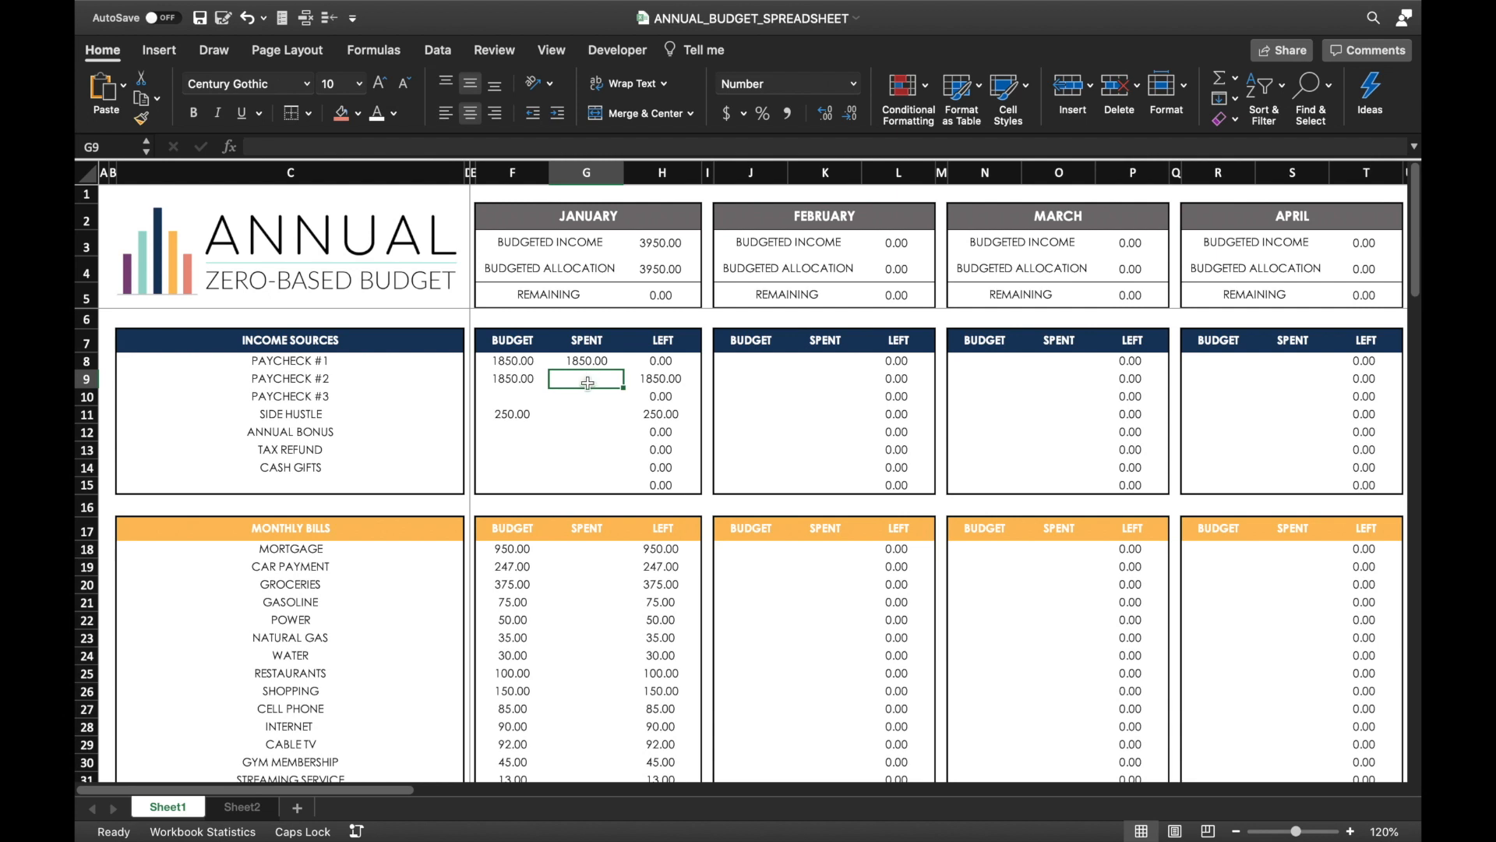
# - Record January's spent amounts of 950 for Mortgage and 247 for Car Payment
pyautogui.click(583, 549)
pyautogui.write('950')
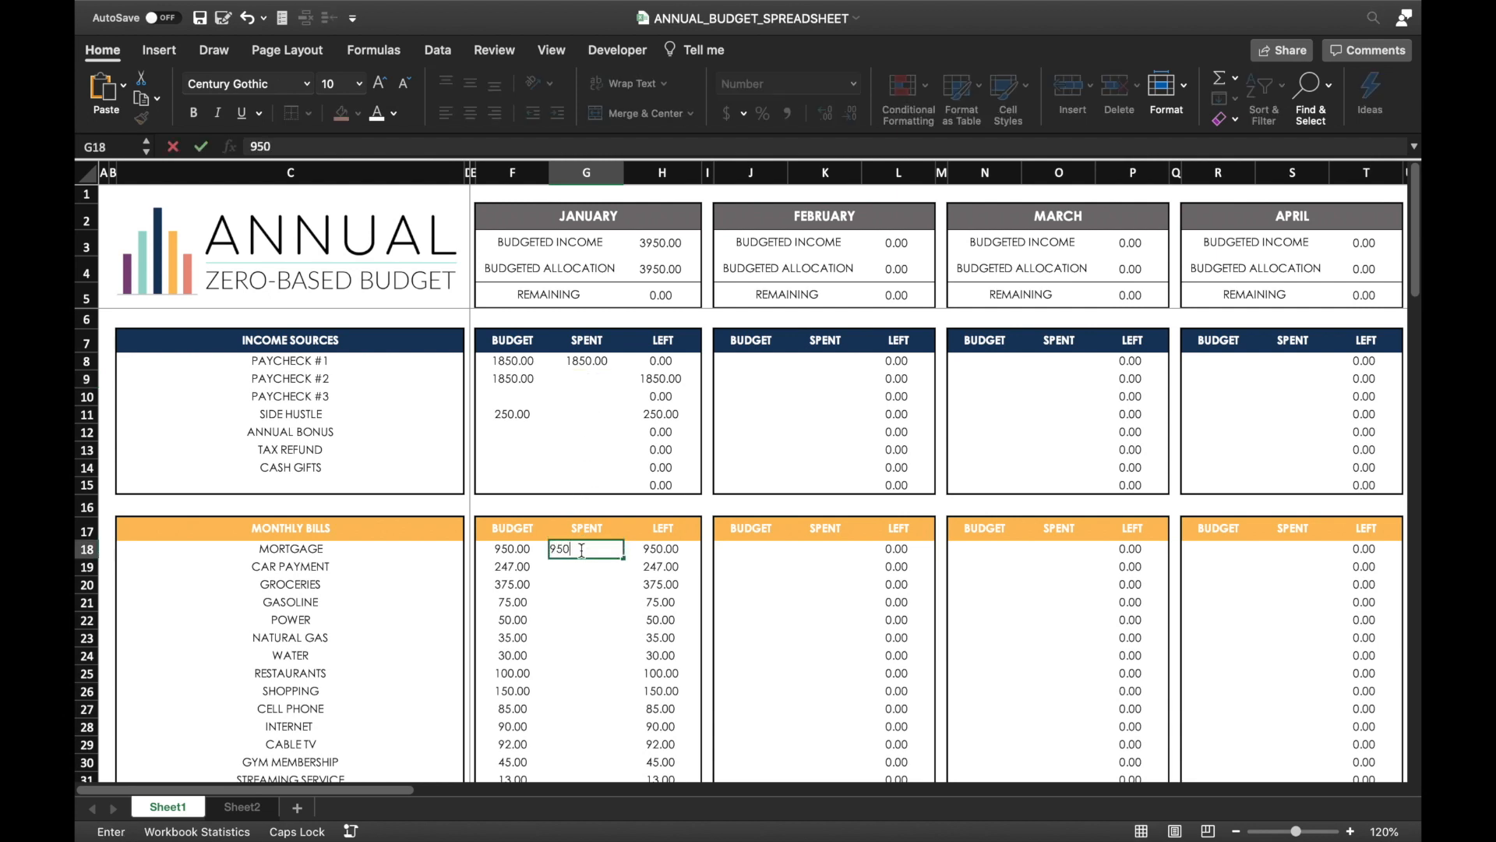
pyautogui.press('Return')
pyautogui.write('24')
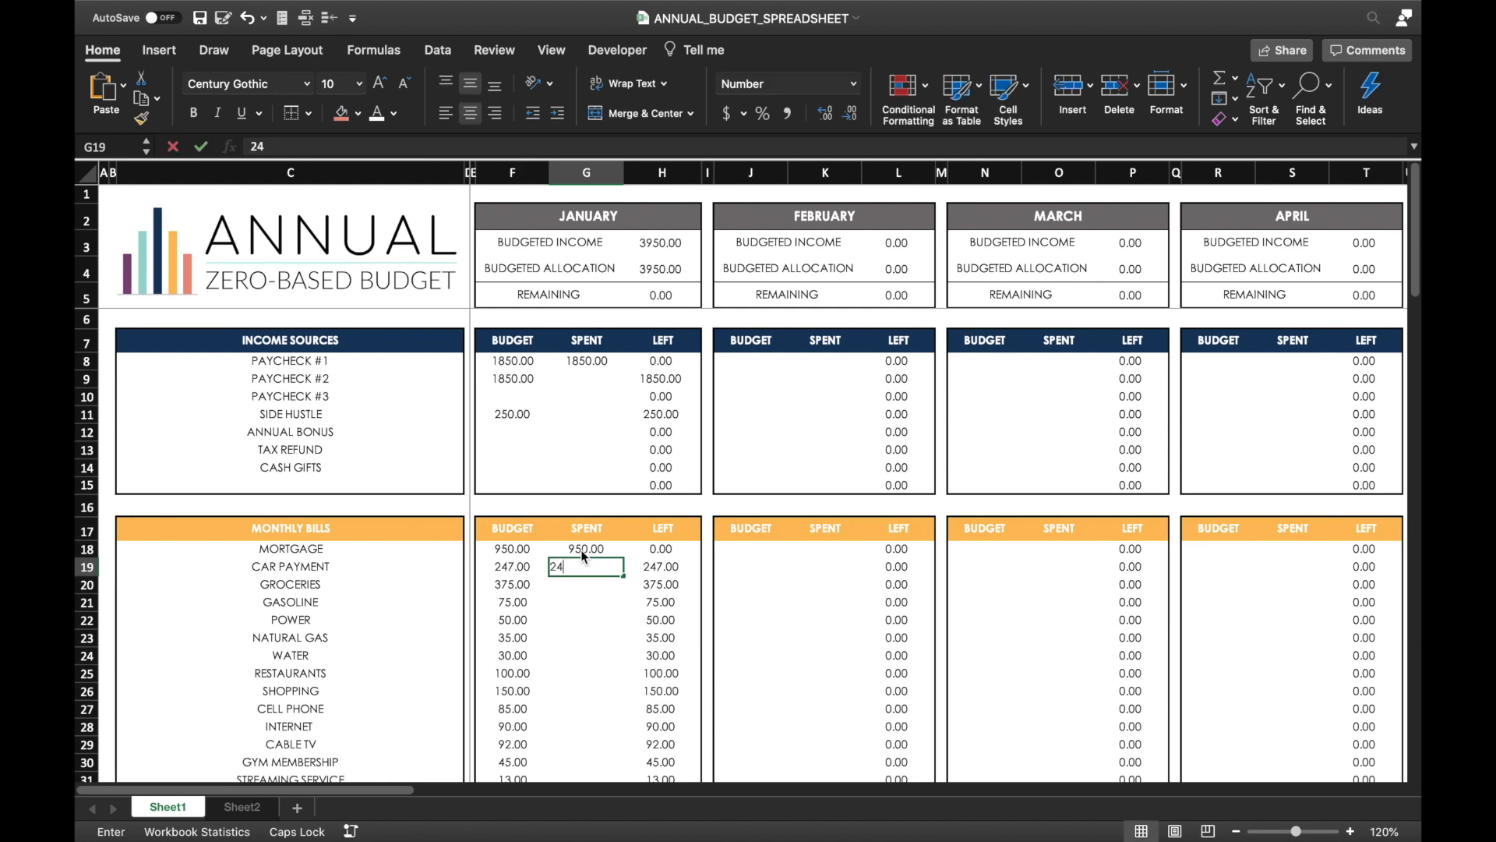
pyautogui.write('7')
pyautogui.press('Return')
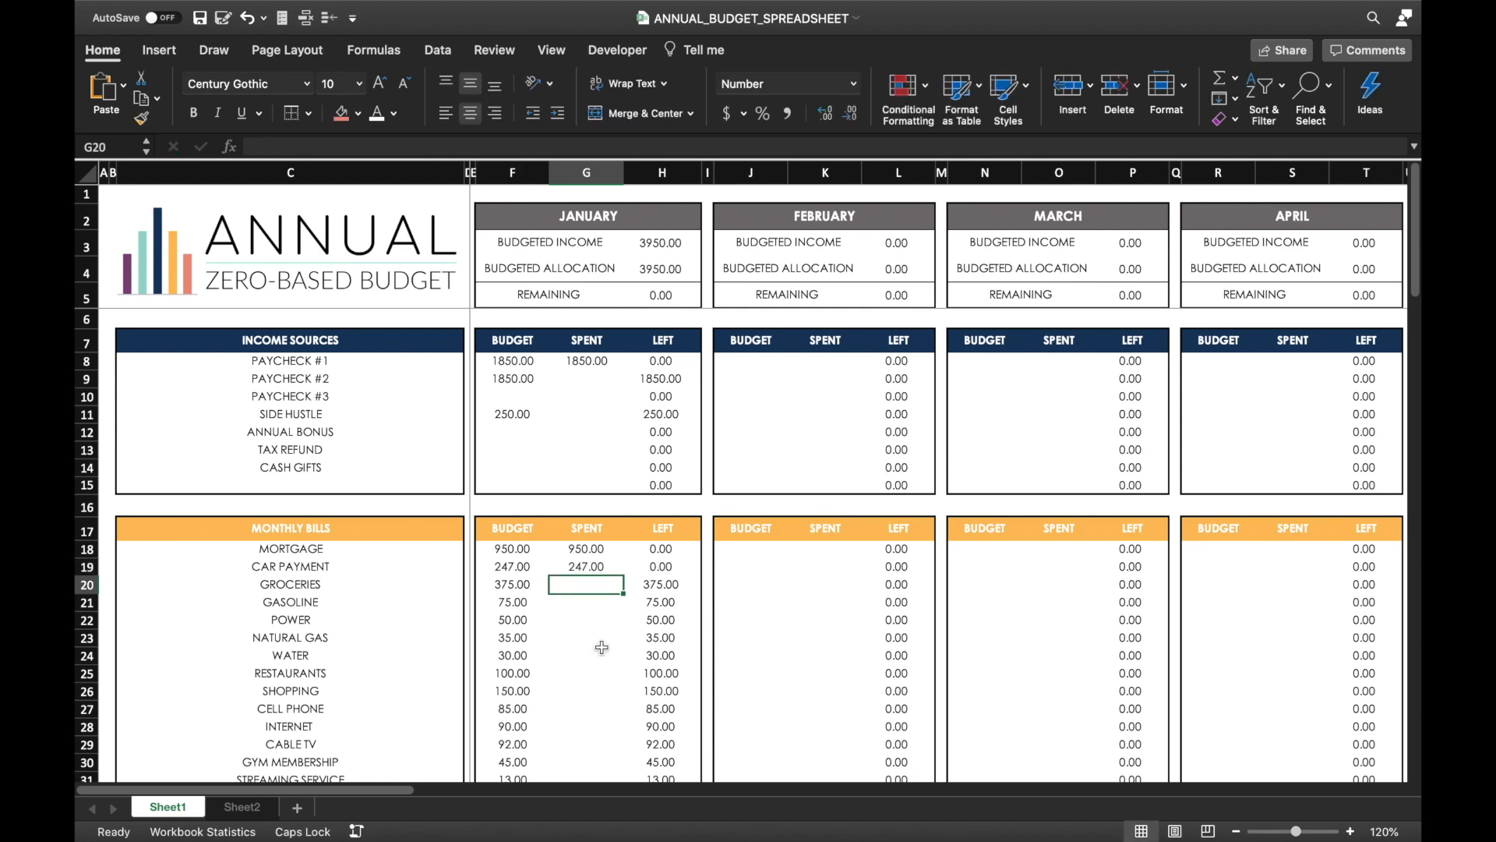
# - Record 47 in January's Spent column for Natural Gas
pyautogui.scroll(-4, 601, 646)
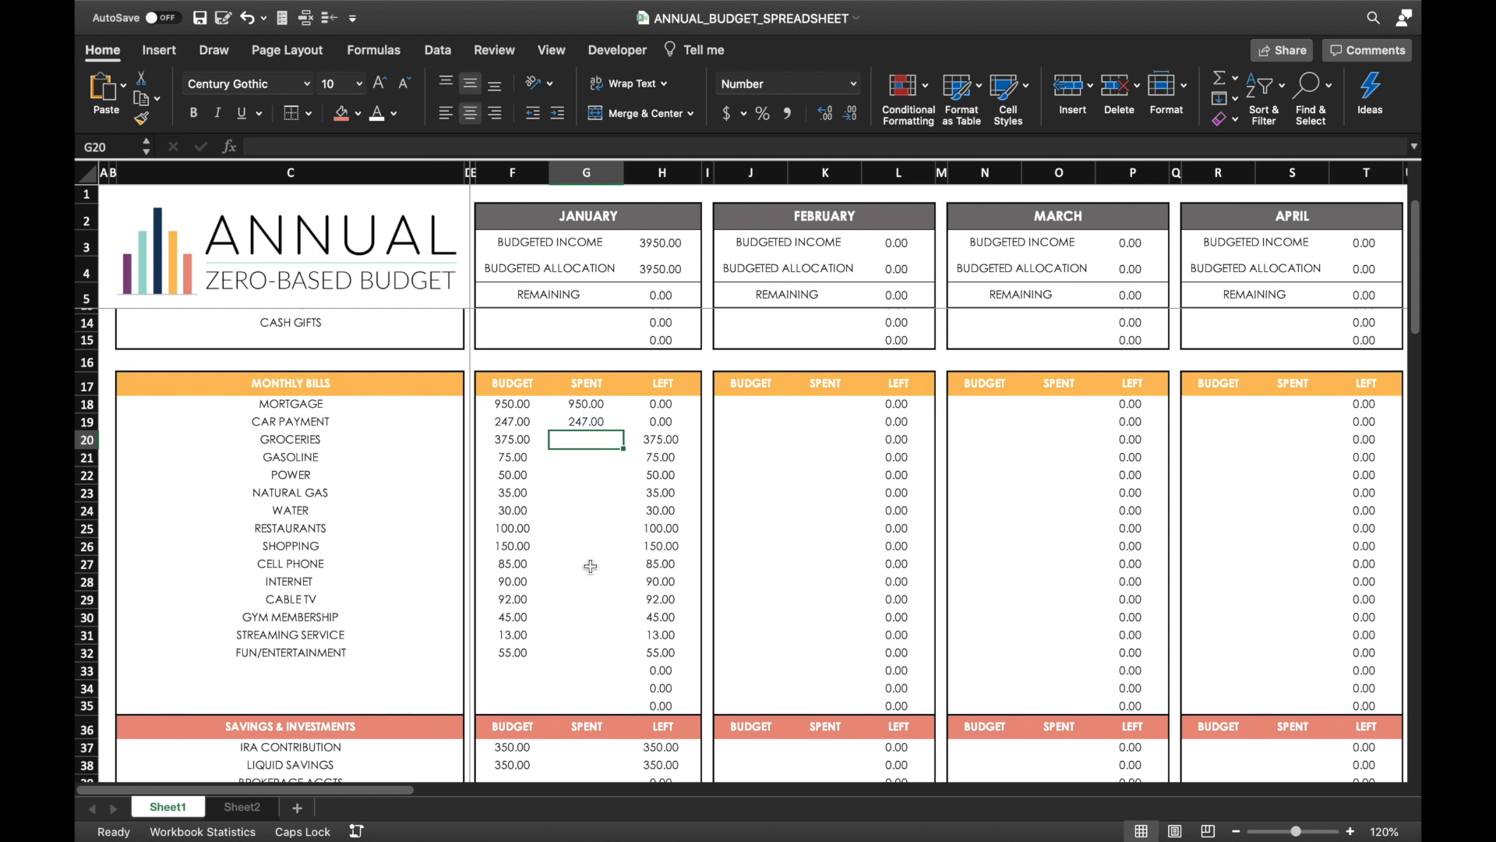
pyautogui.click(585, 493)
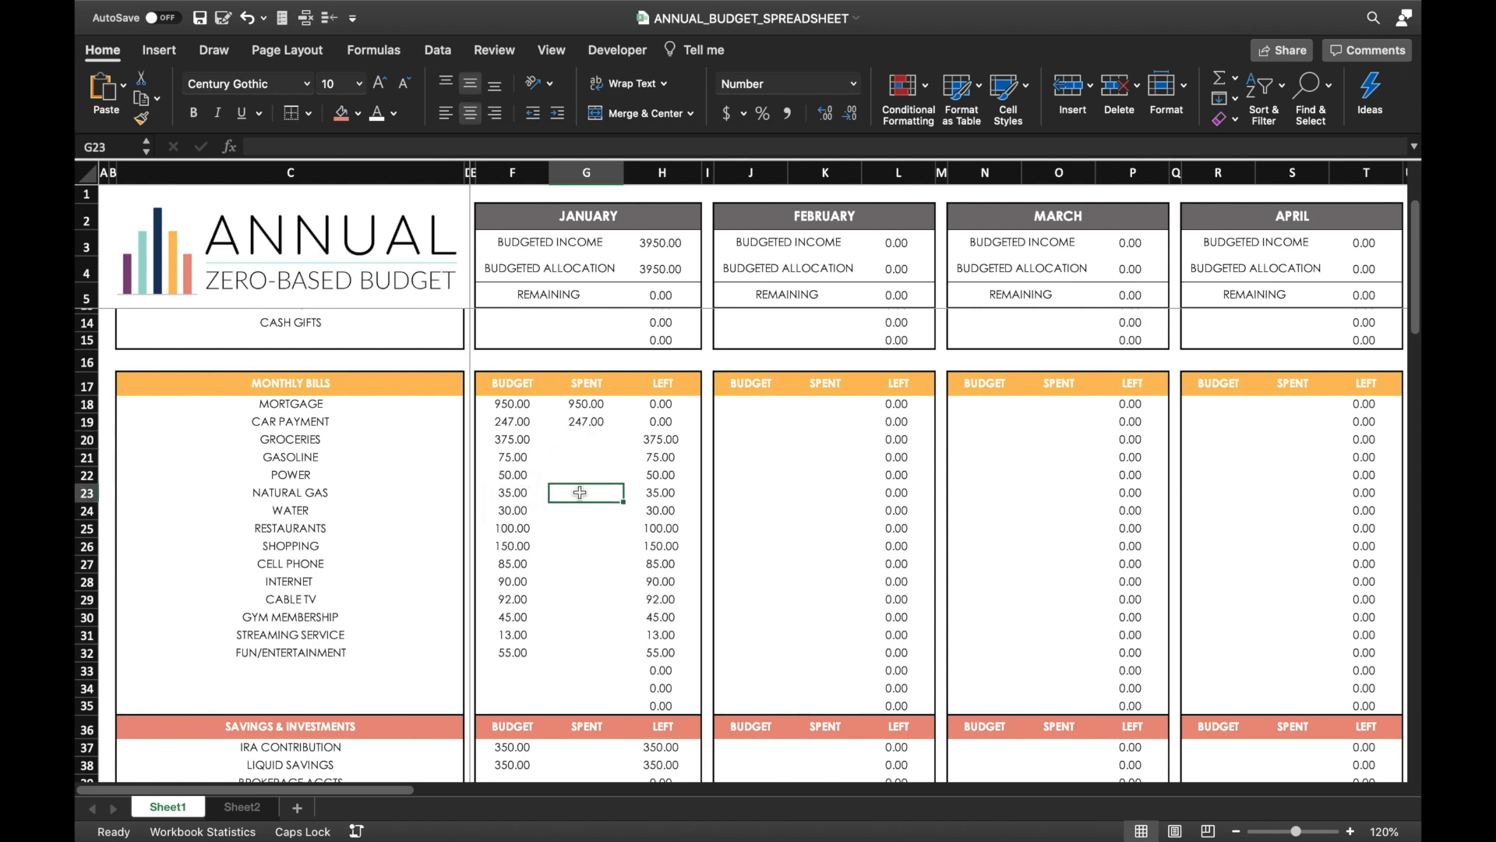
pyautogui.write('47')
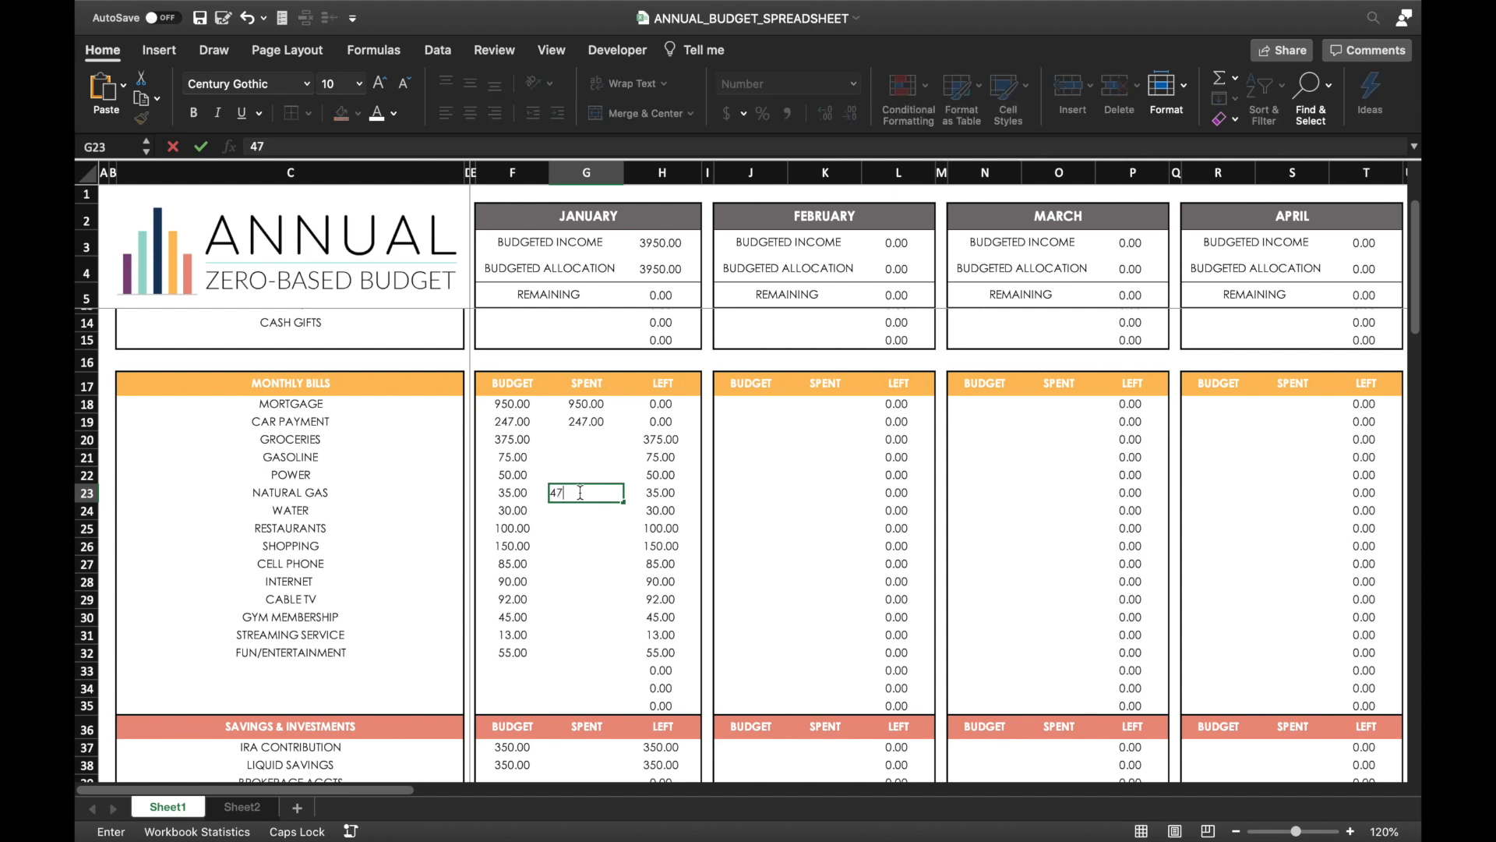
pyautogui.press('Return')
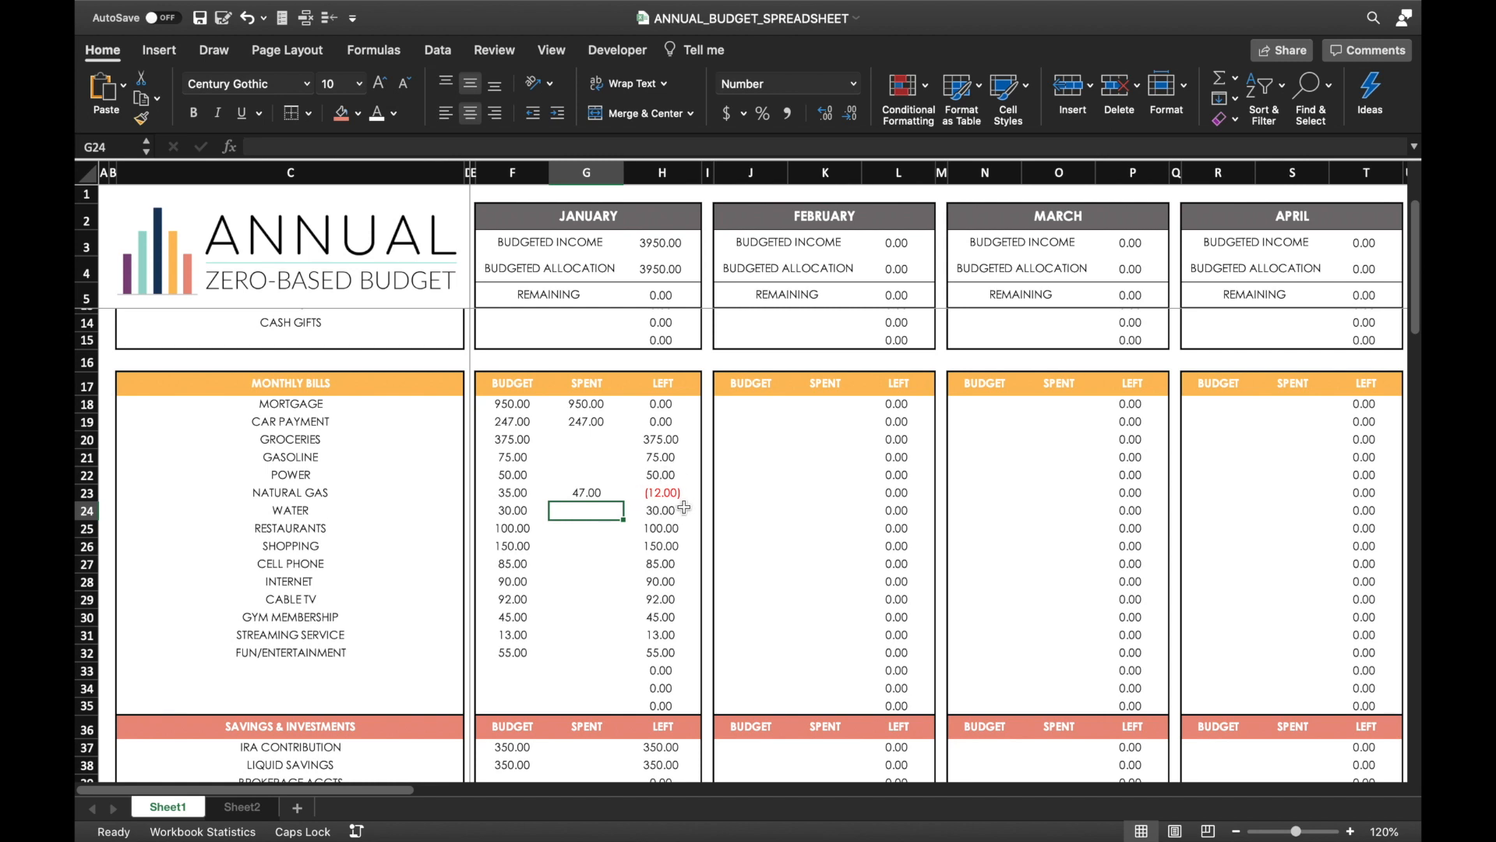
# - Set January's budgeted Natural Gas amount to 47
pyautogui.click(512, 492)
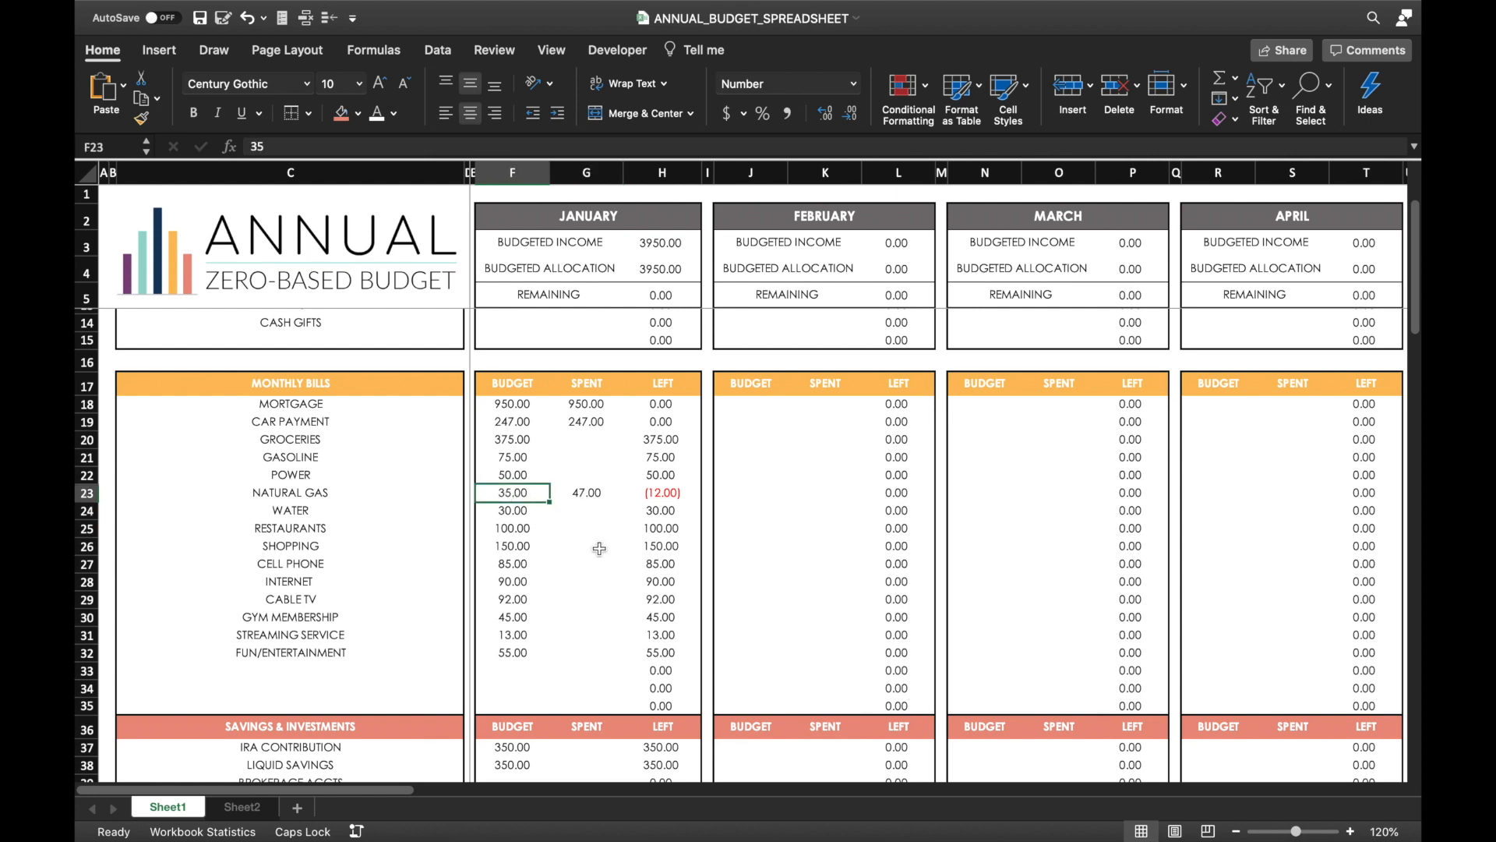
pyautogui.write('47')
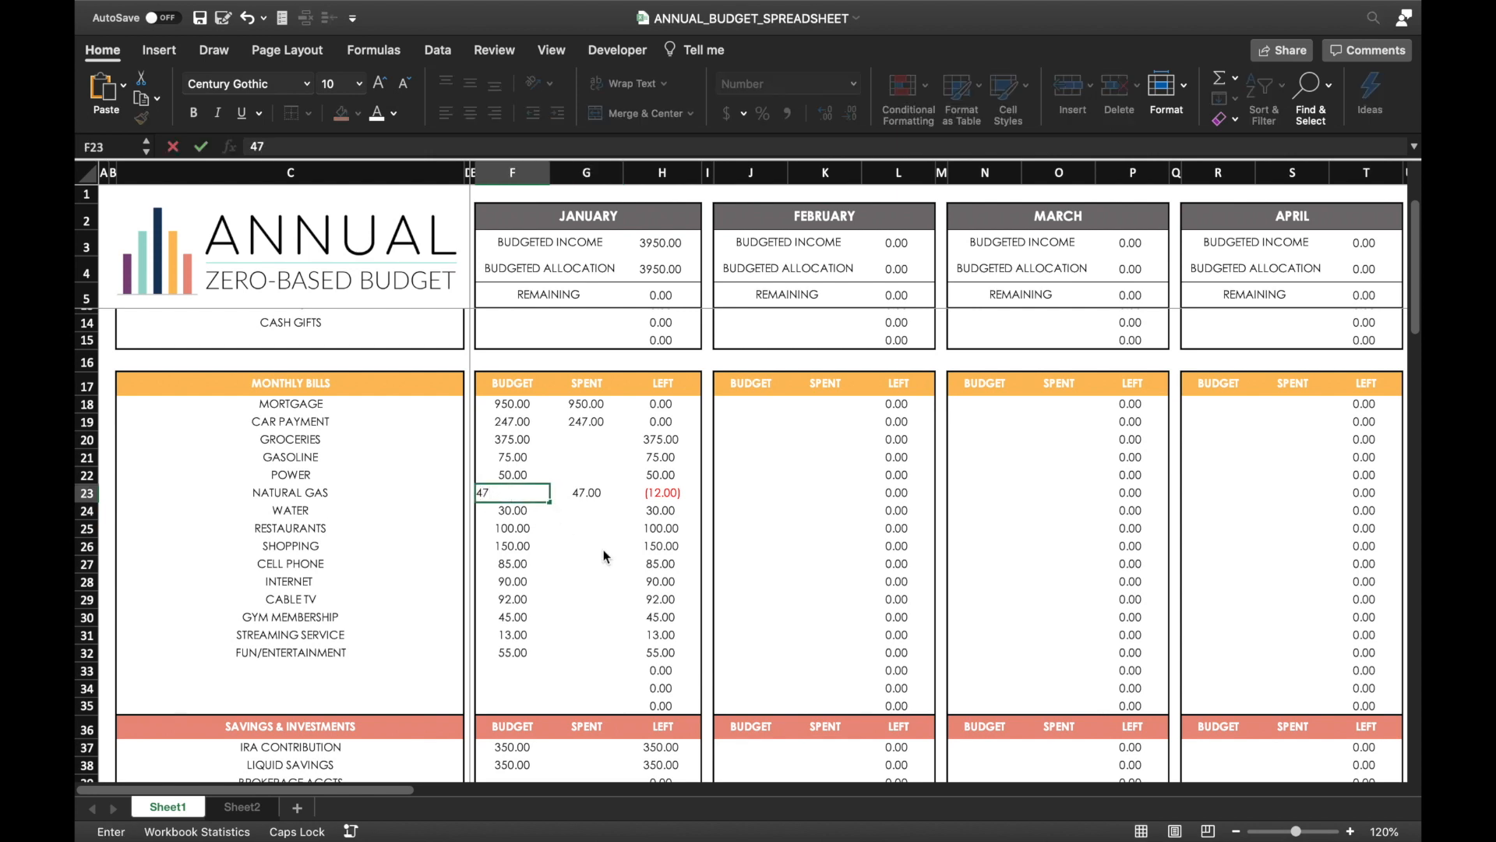
pyautogui.press('Return')
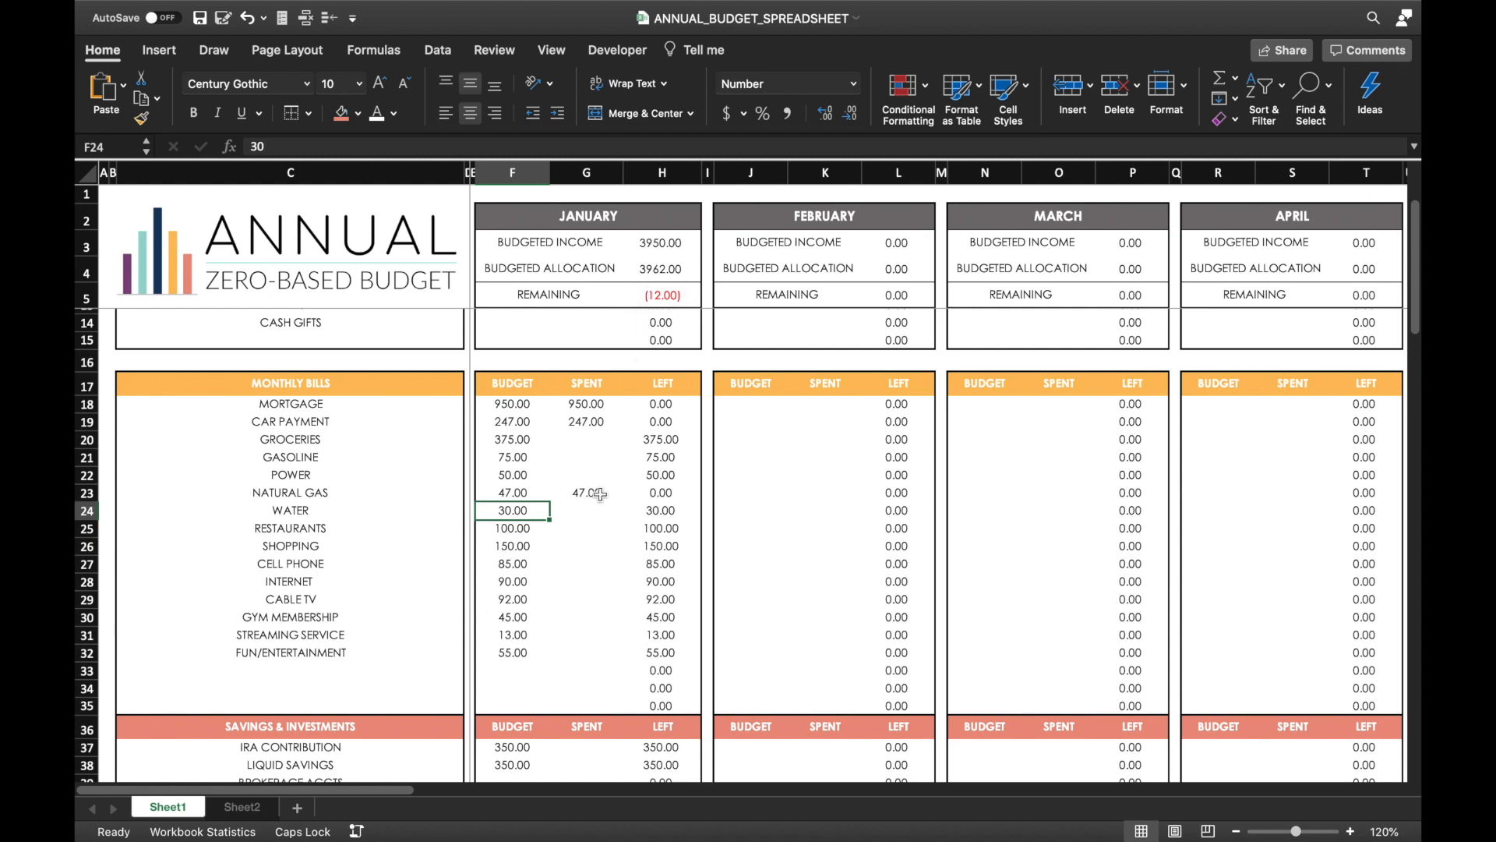
# - Clear January's budgeted Liquid Savings amount and set it to 338
pyautogui.scroll(2, 600, 495)
pyautogui.scroll(-6, 600, 495)
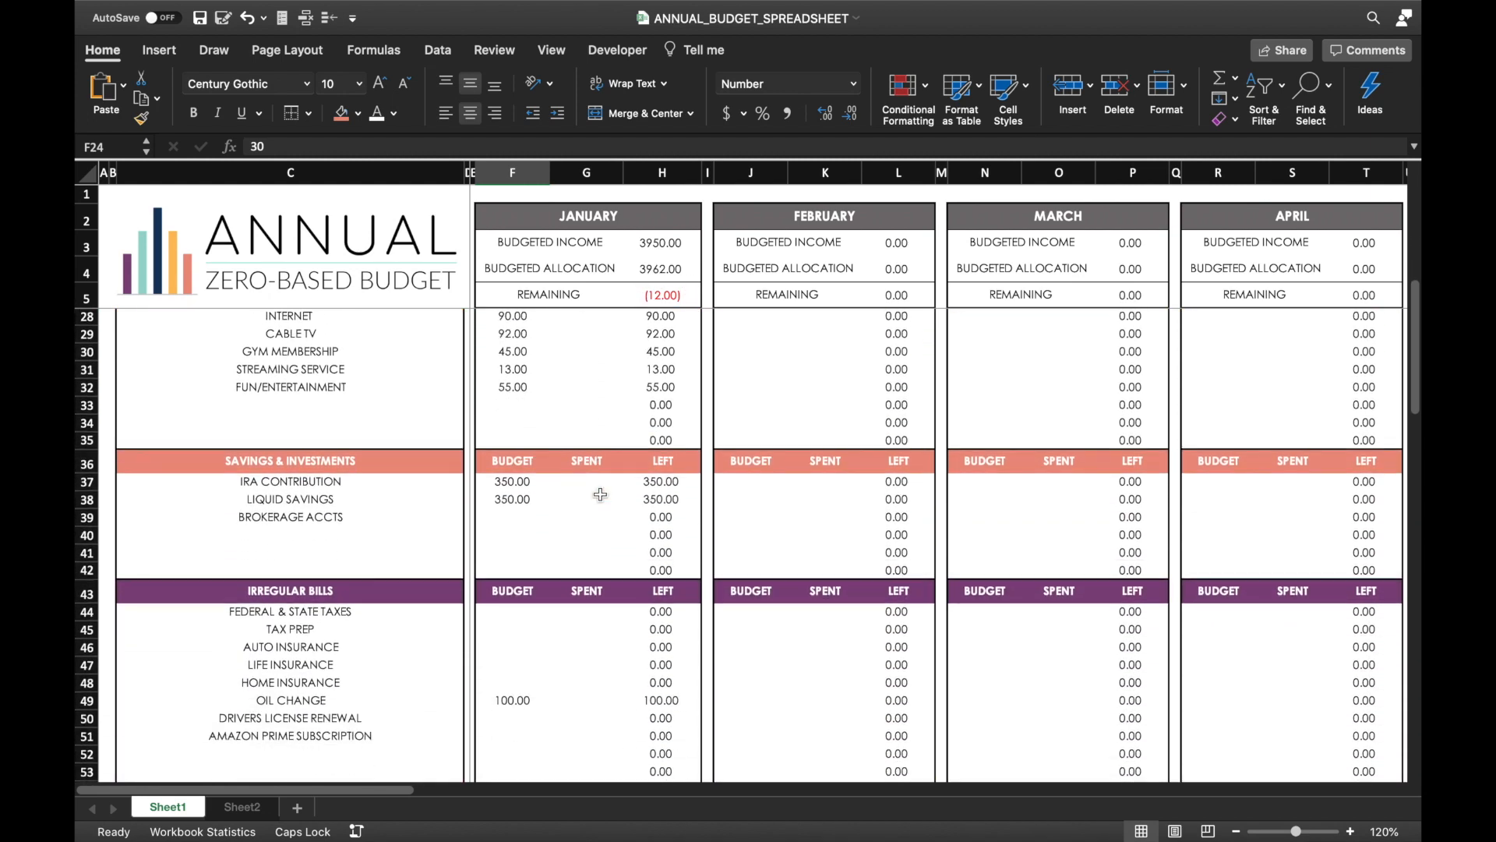
pyautogui.click(514, 501)
pyautogui.press('Delete')
pyautogui.write('338')
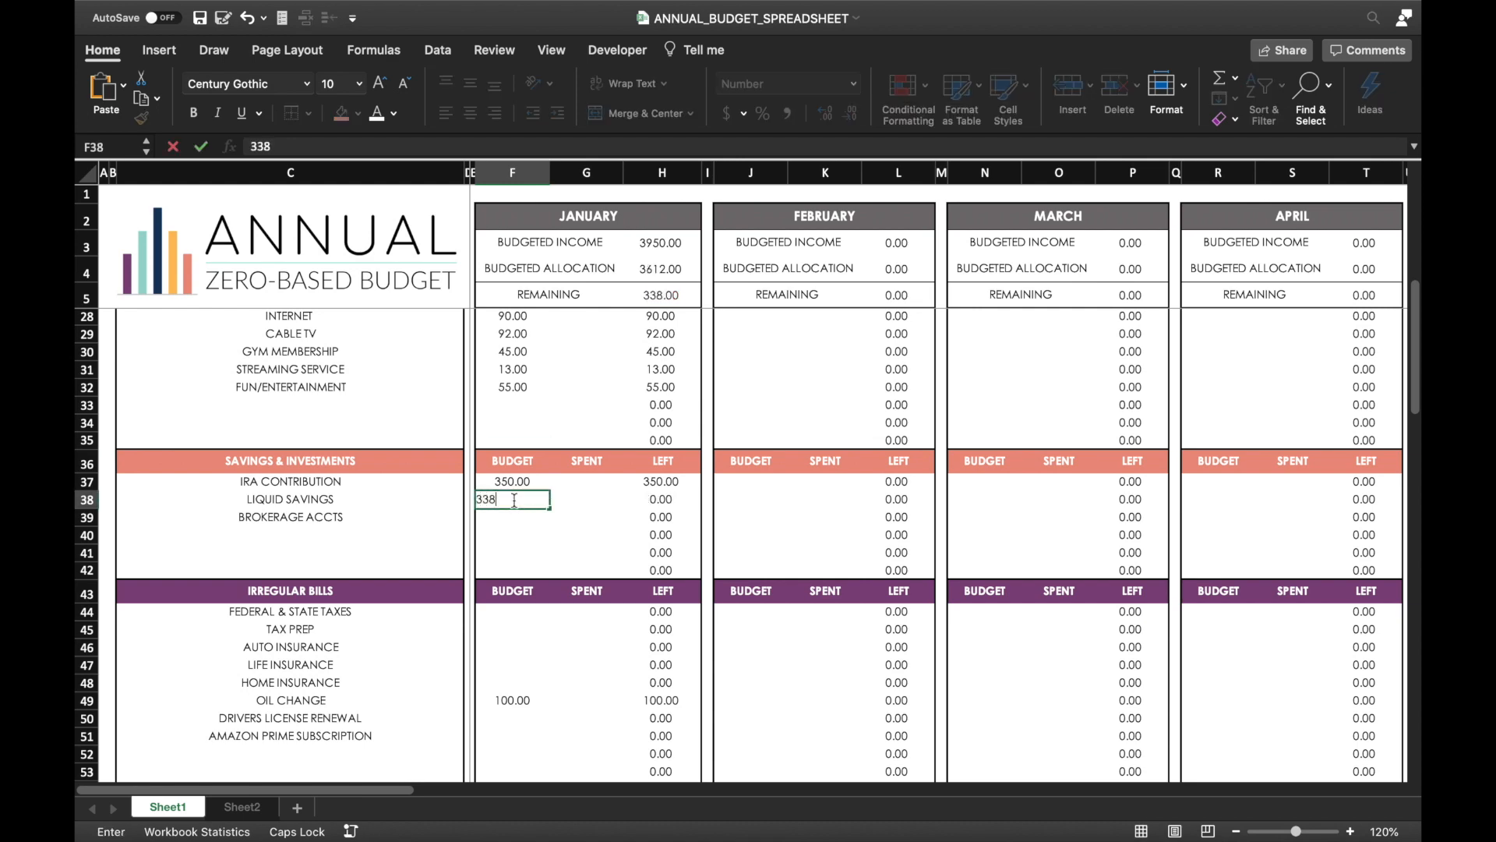
pyautogui.press('Return')
# - Record 100 in January's Spent column for Groceries
pyautogui.scroll(5, 590, 472)
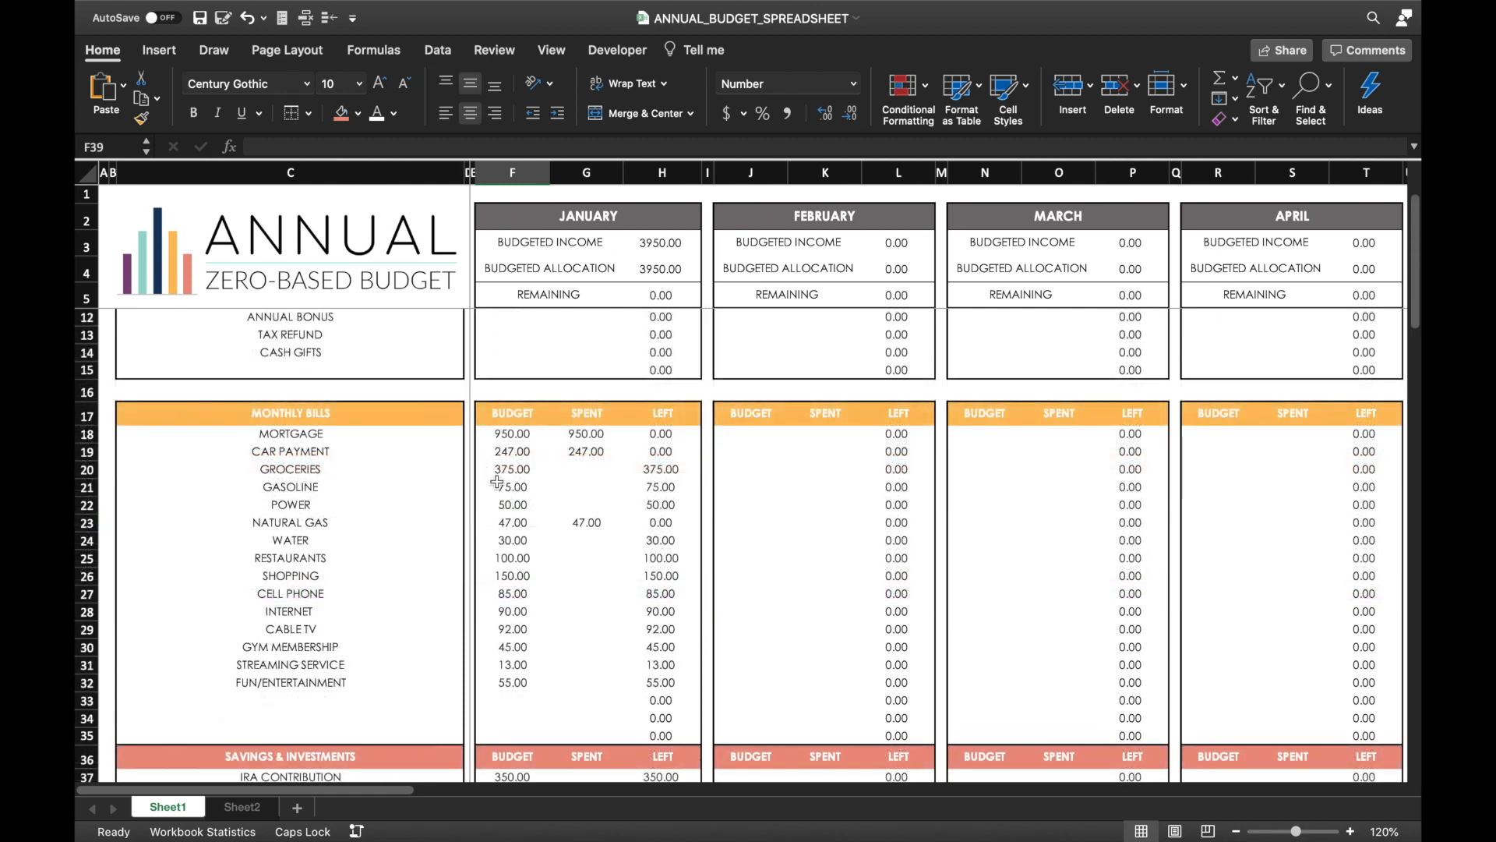
pyautogui.click(578, 471)
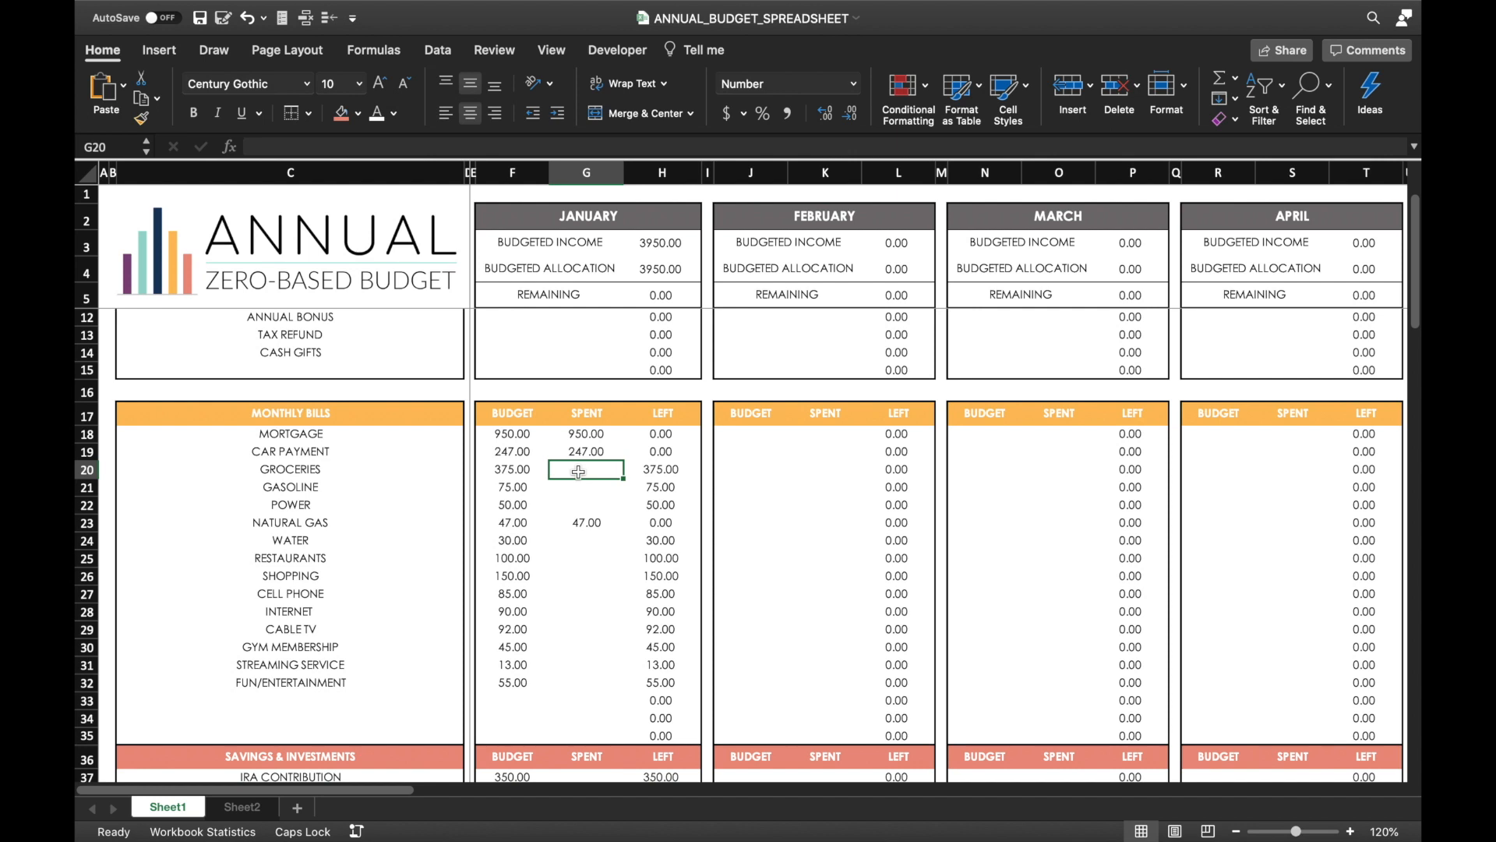
pyautogui.write('100')
pyautogui.press('Return')
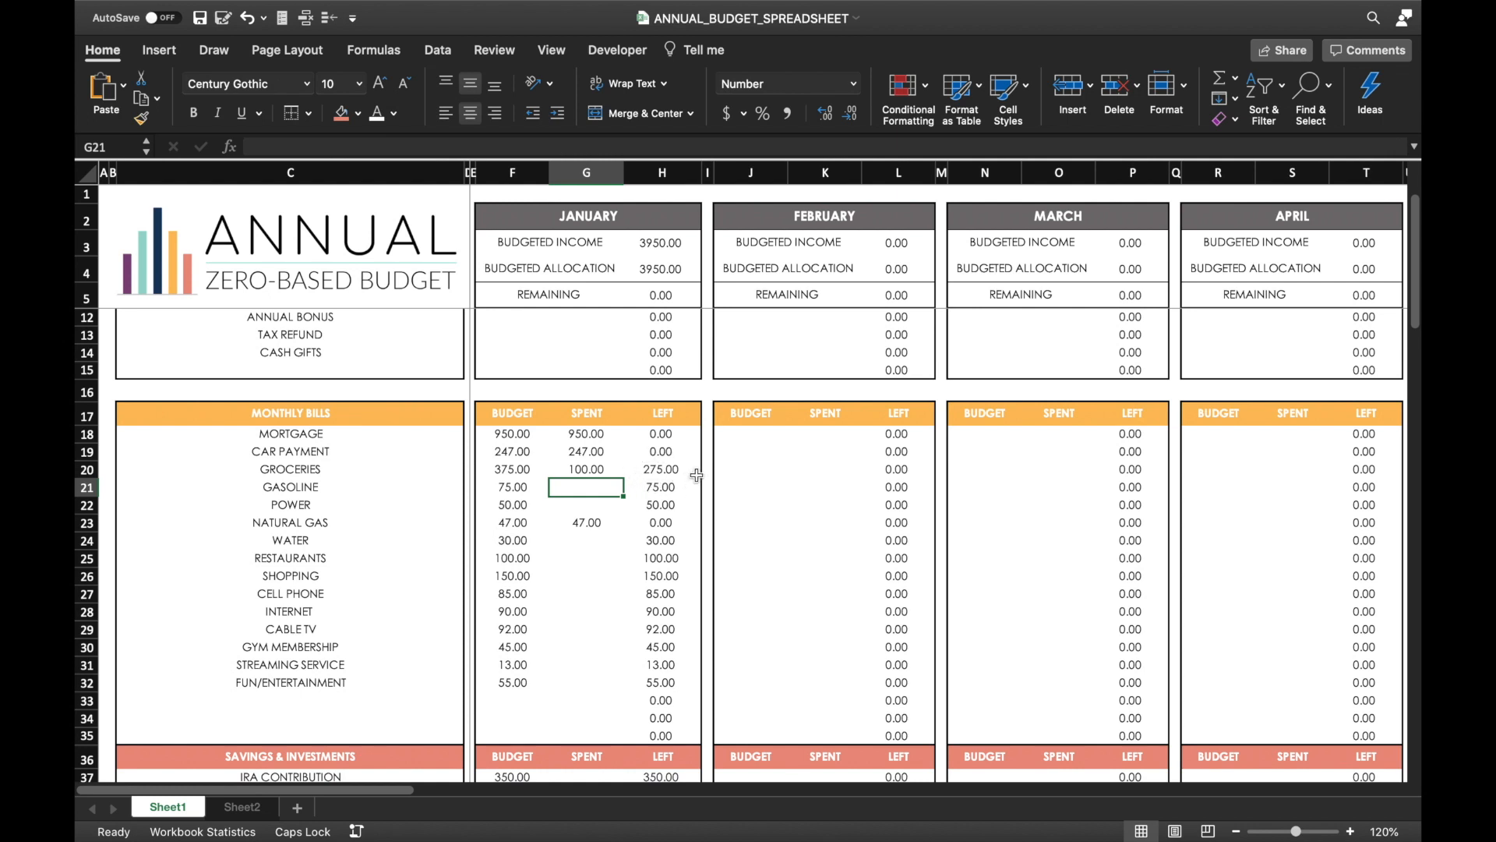
# - Log a transaction in Sheet2's first empty table row: date 1/7, amount -82.14, category GROCERIES, description PUBLIX
pyautogui.click(242, 807)
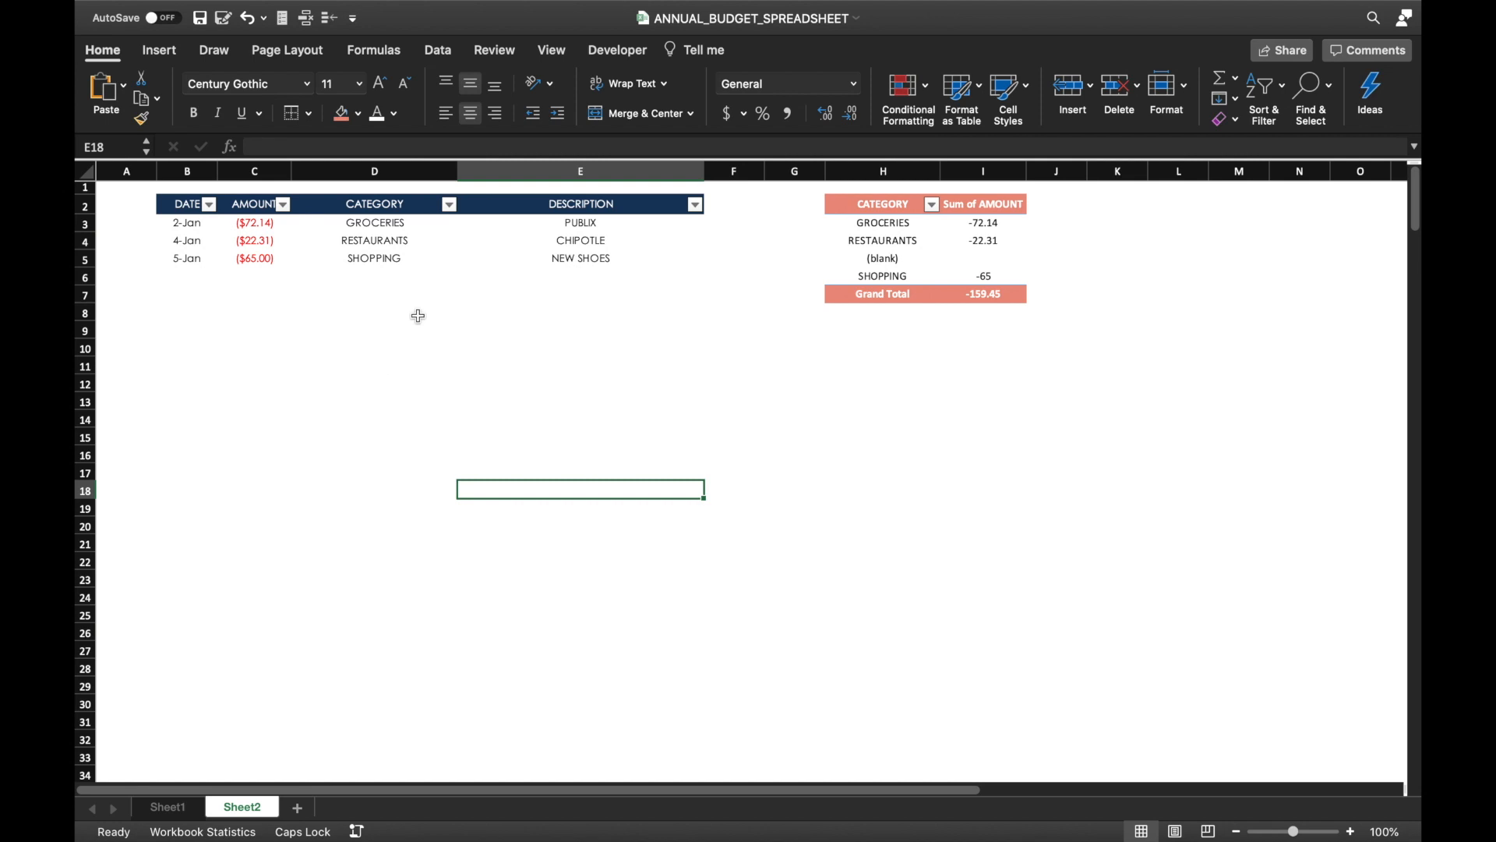
pyautogui.click(188, 276)
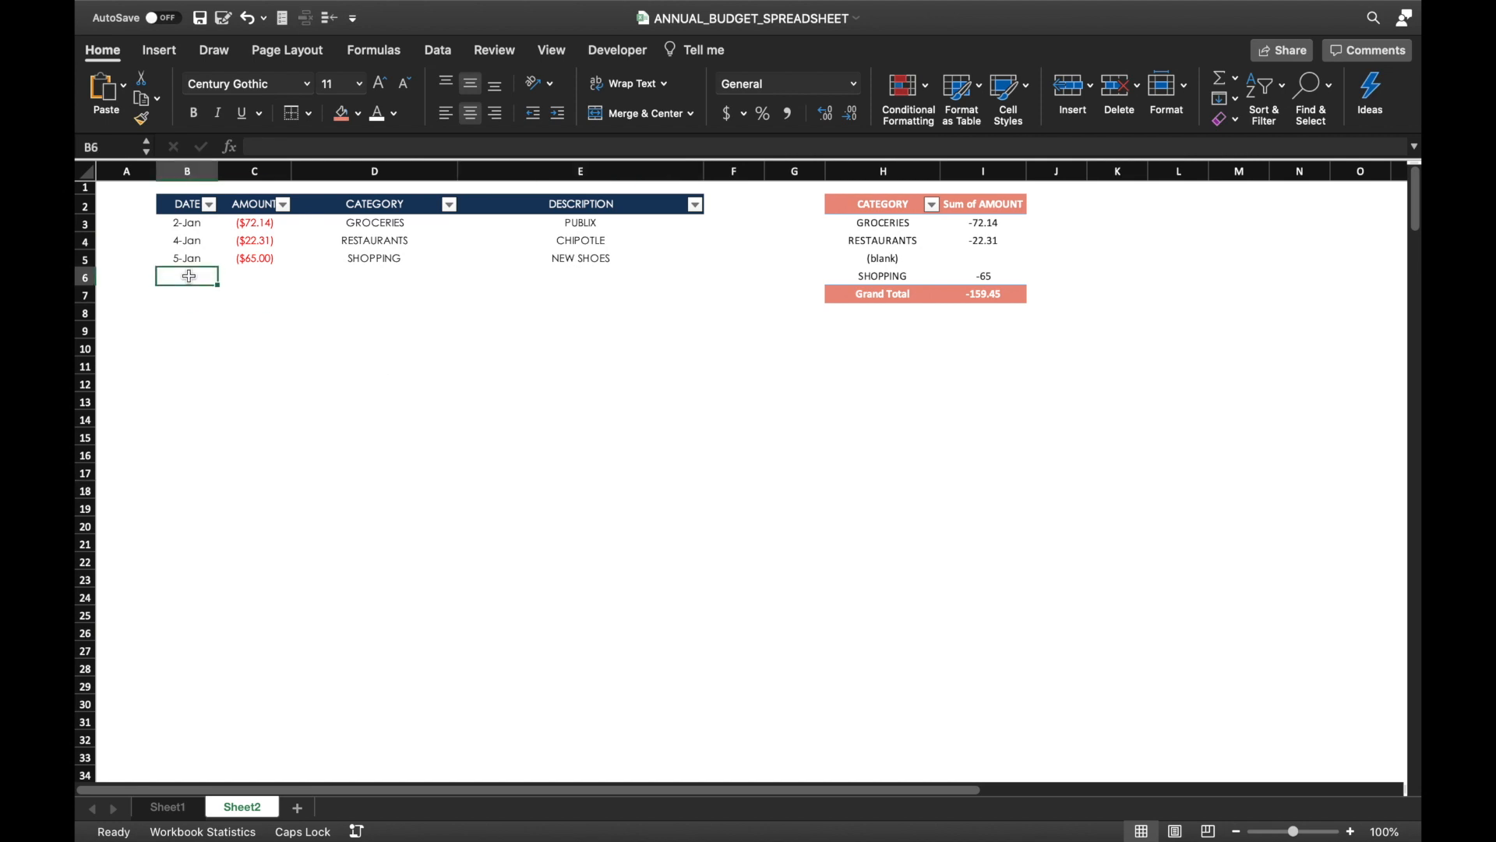
pyautogui.write('1/7')
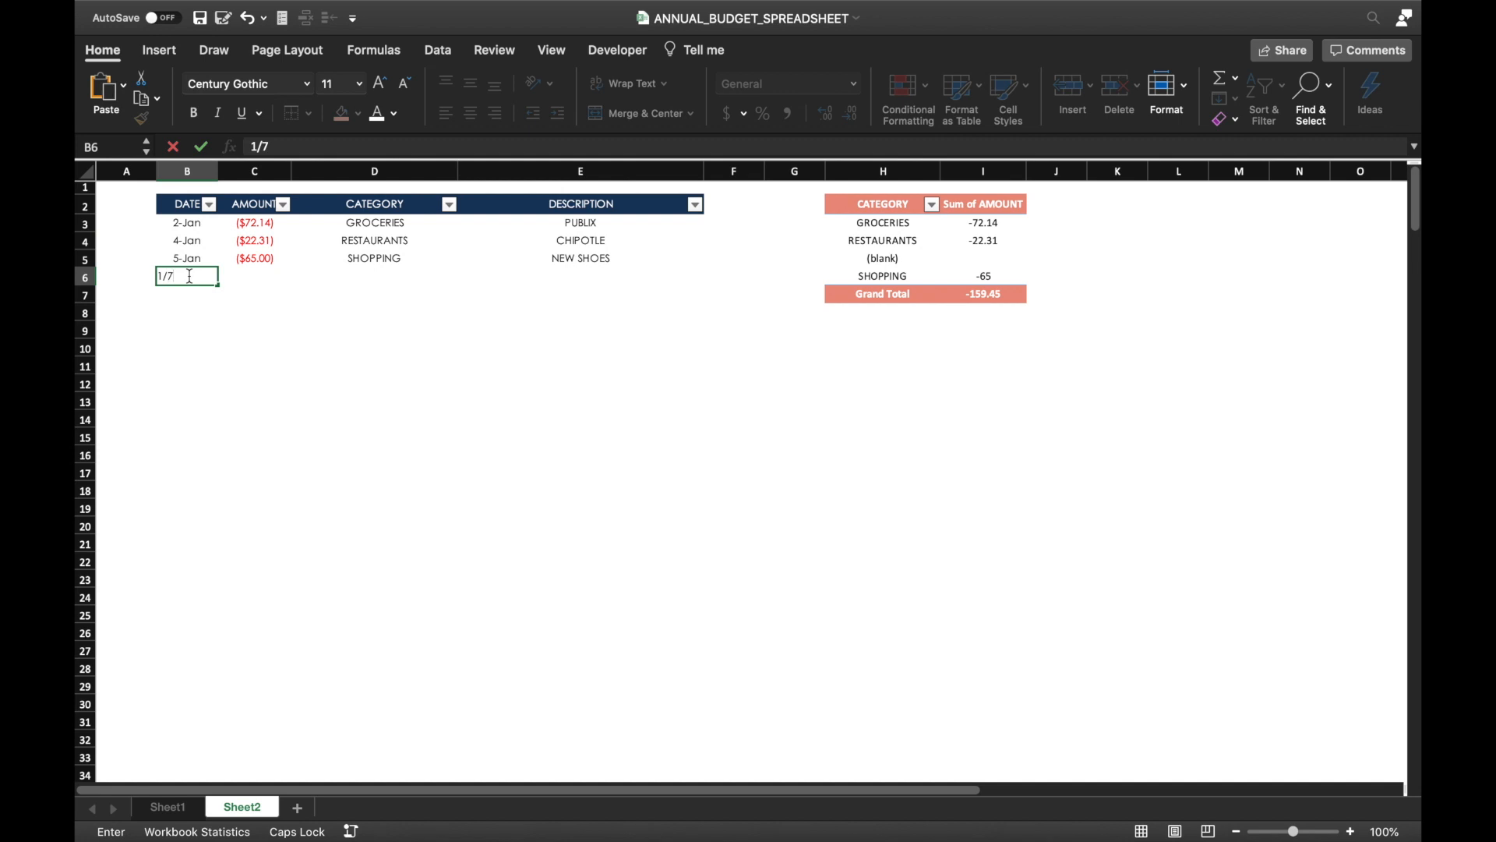
pyautogui.press('Tab')
pyautogui.write('-')
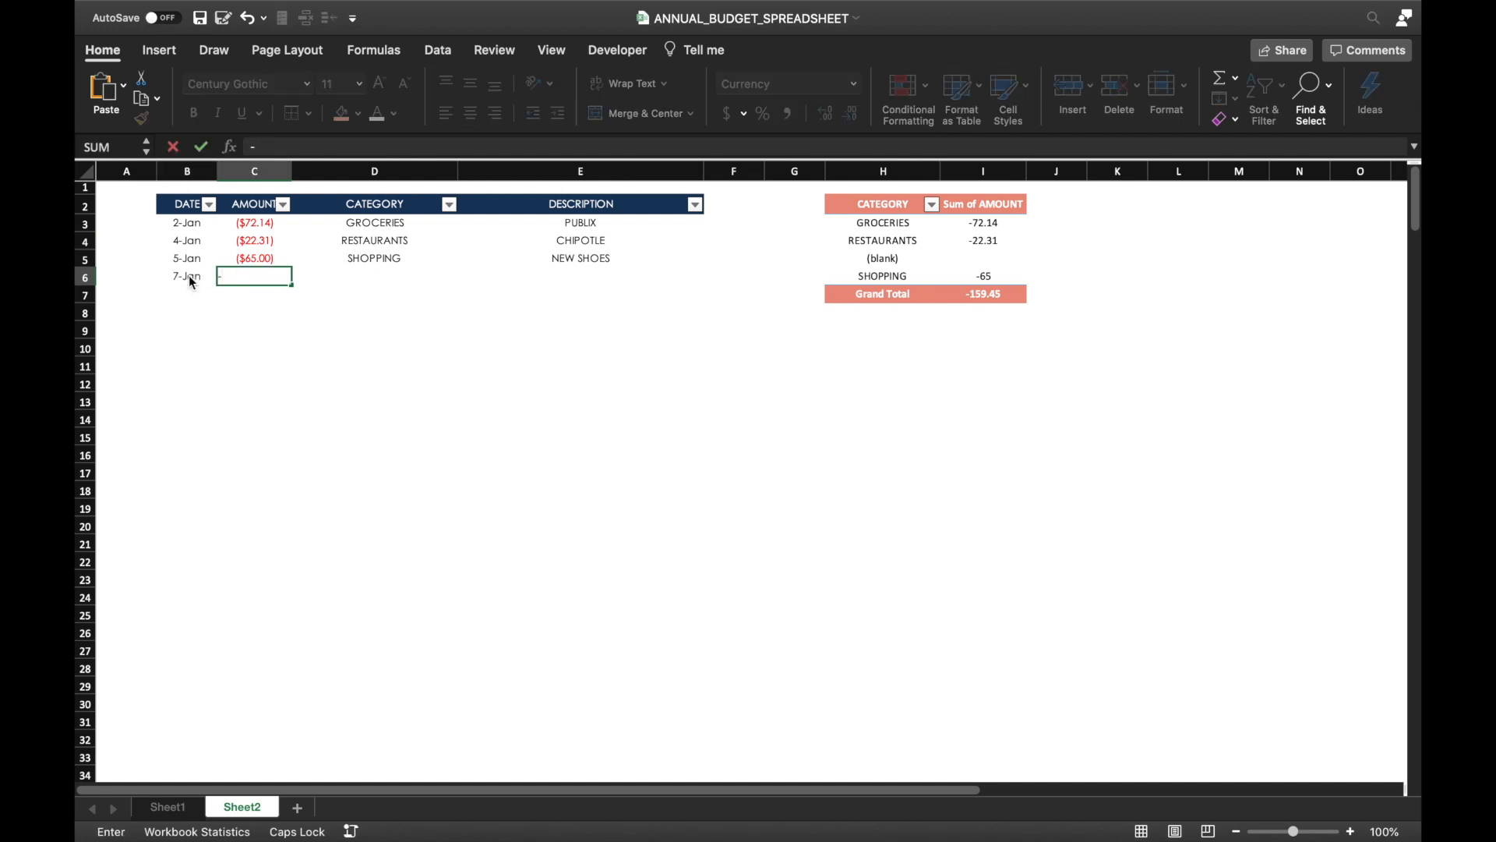
pyautogui.write('82.14')
pyautogui.press('Tab')
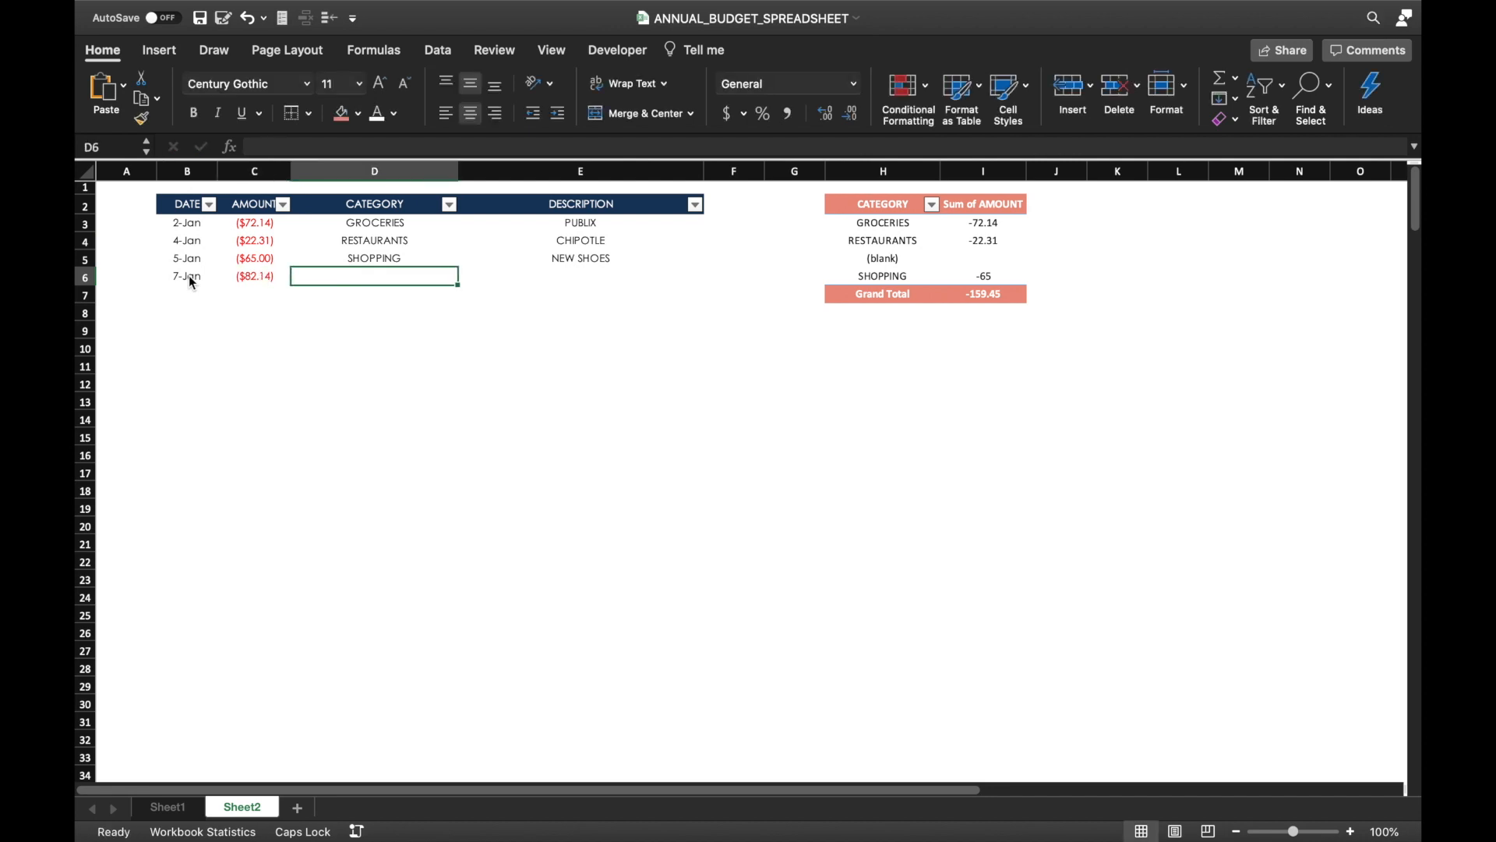
pyautogui.write('S')
pyautogui.press('BackSpace')
pyautogui.press('BackSpace')
pyautogui.write('GROCERIES')
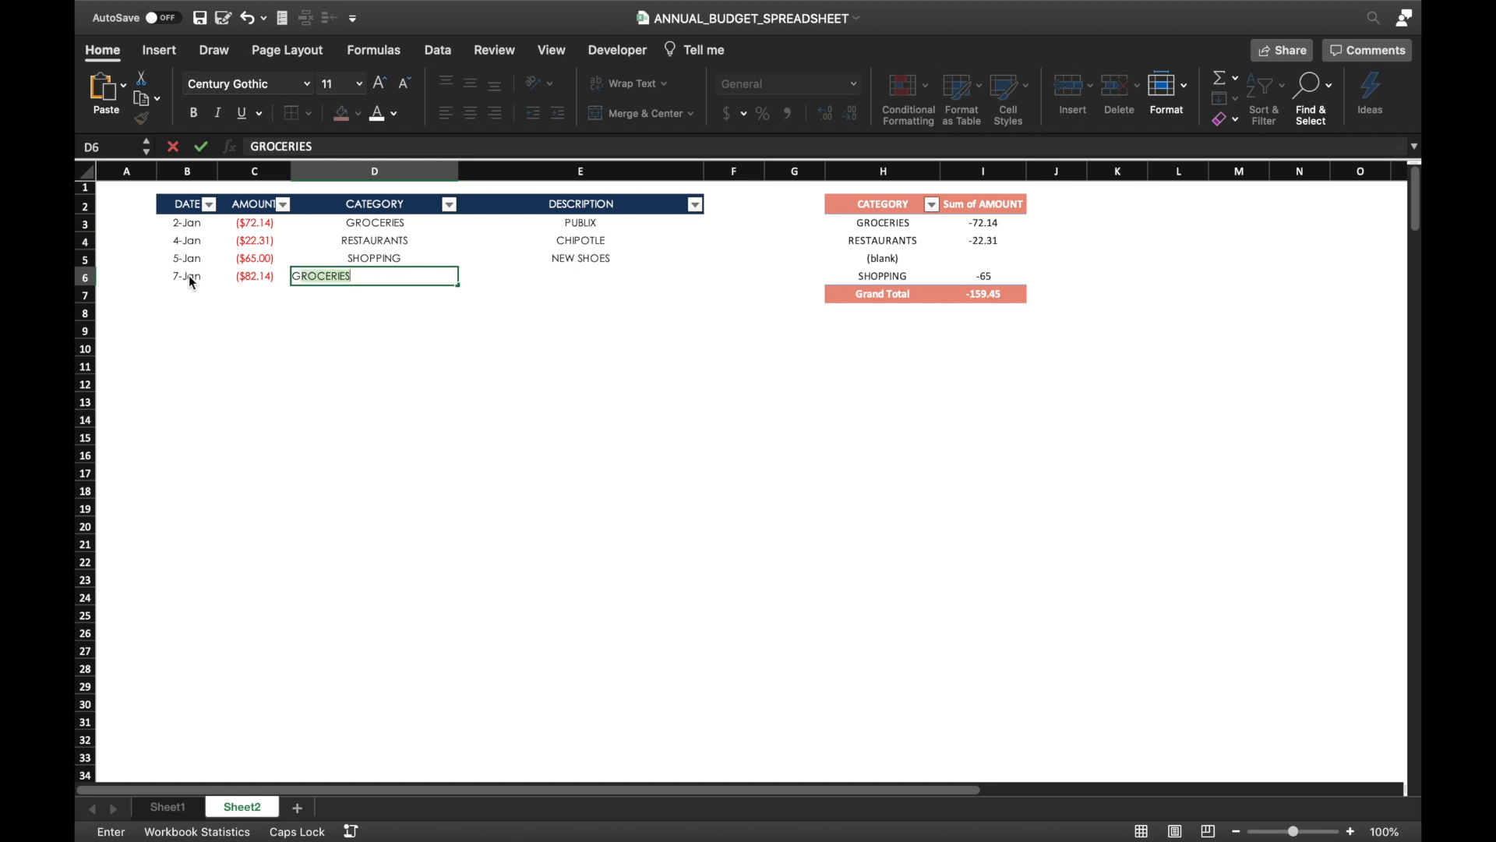
pyautogui.press('Tab')
pyautogui.write('PUB')
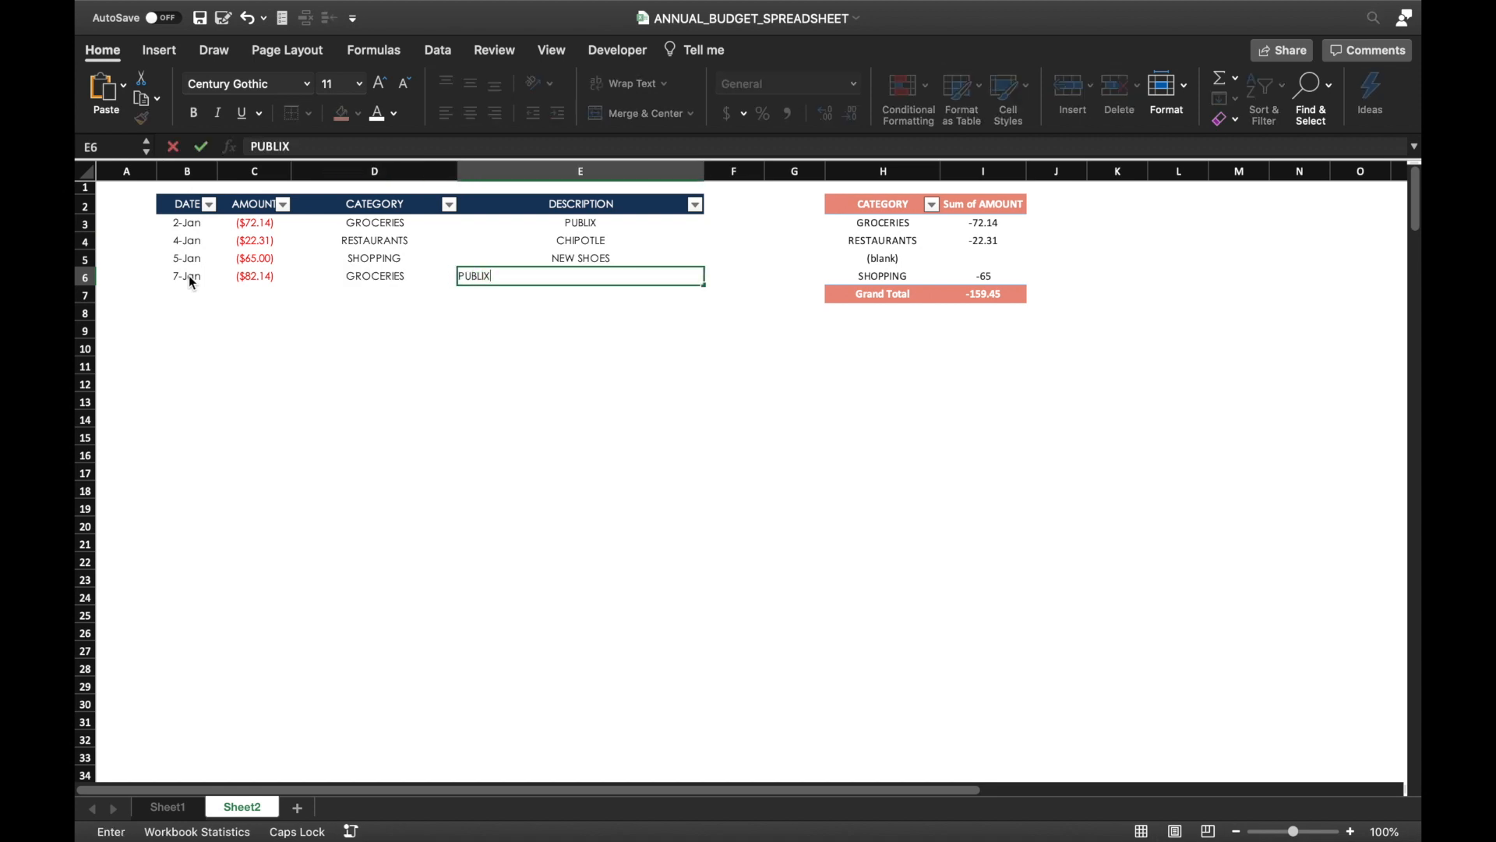
pyautogui.press('Return')
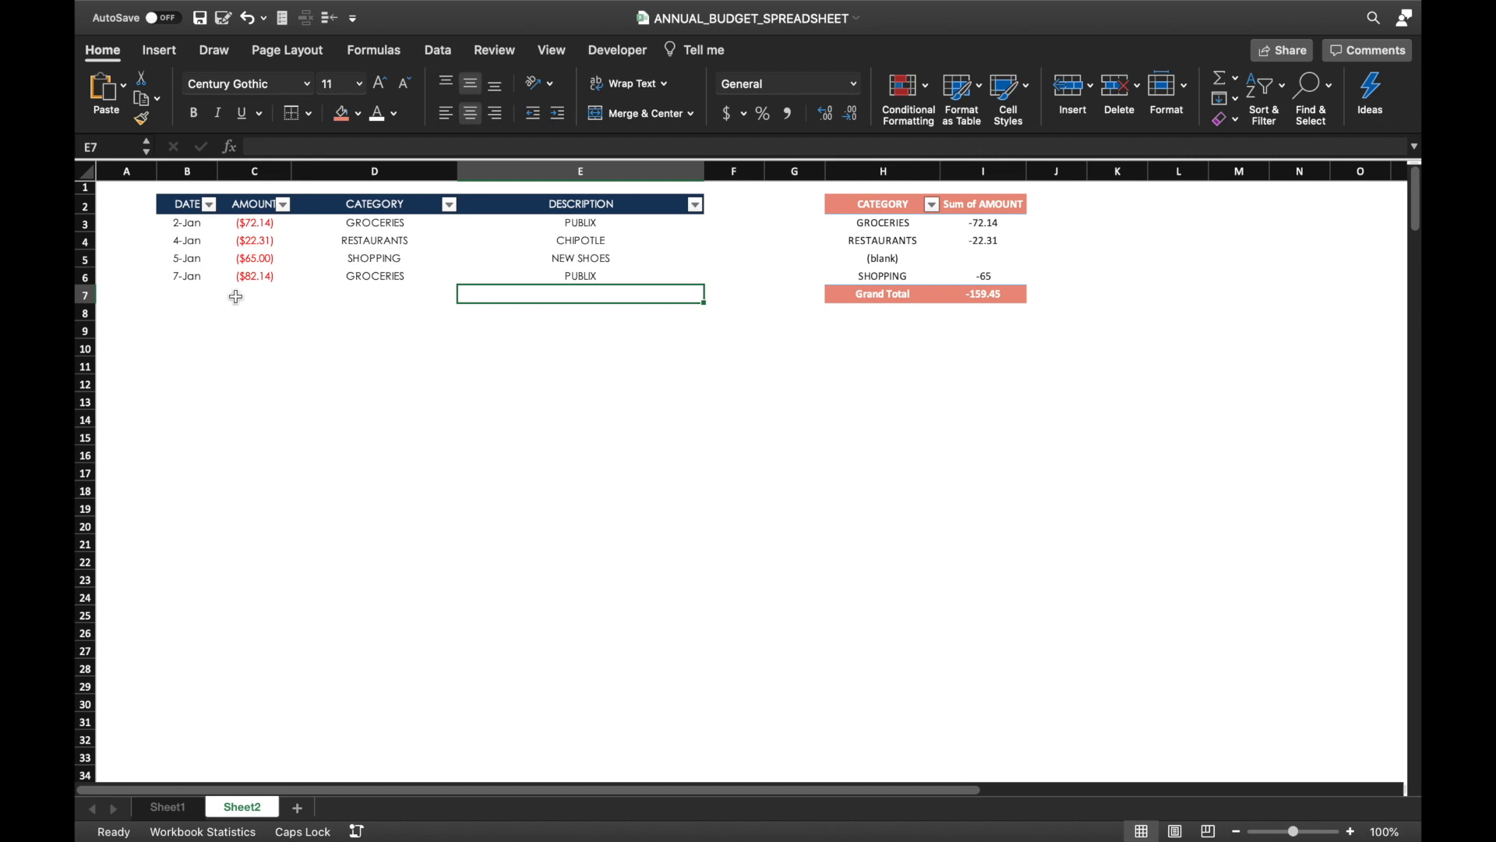
# - Refresh the category pivot table to include the new grocery transaction
pyautogui.click(958, 259)
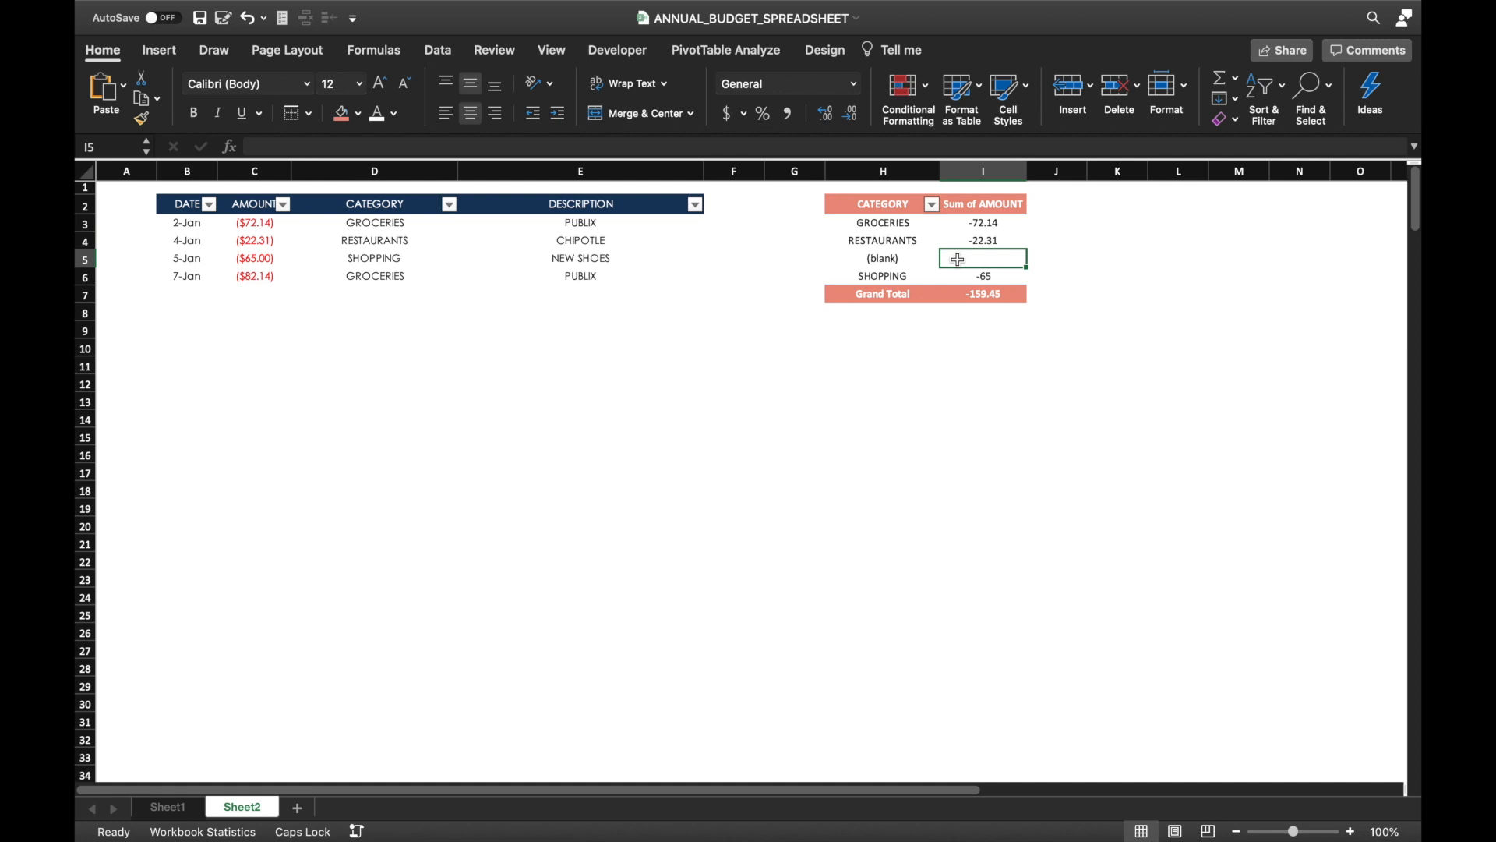
pyautogui.click(740, 51)
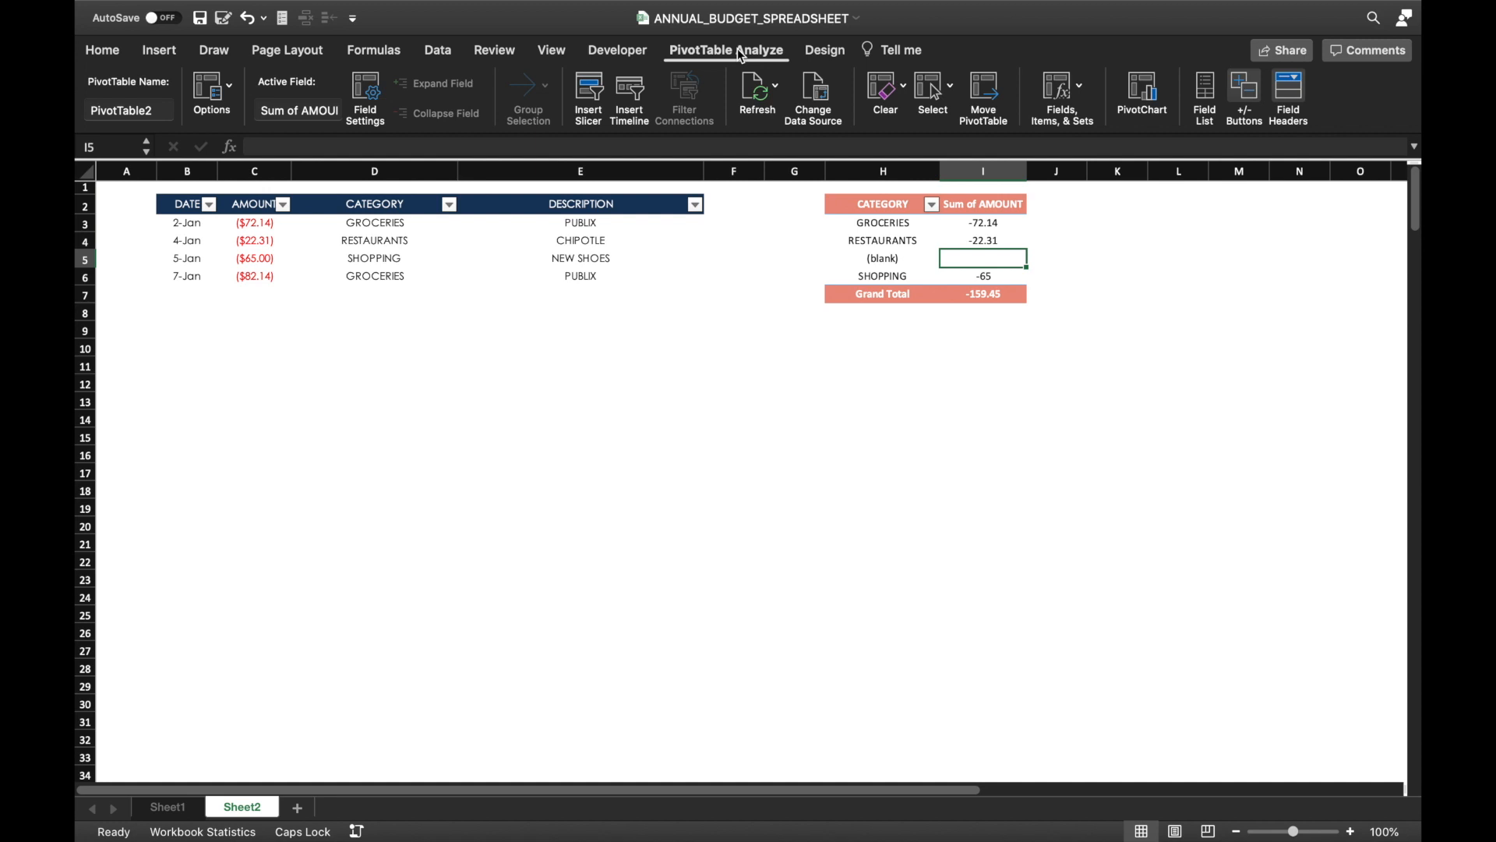
pyautogui.click(758, 94)
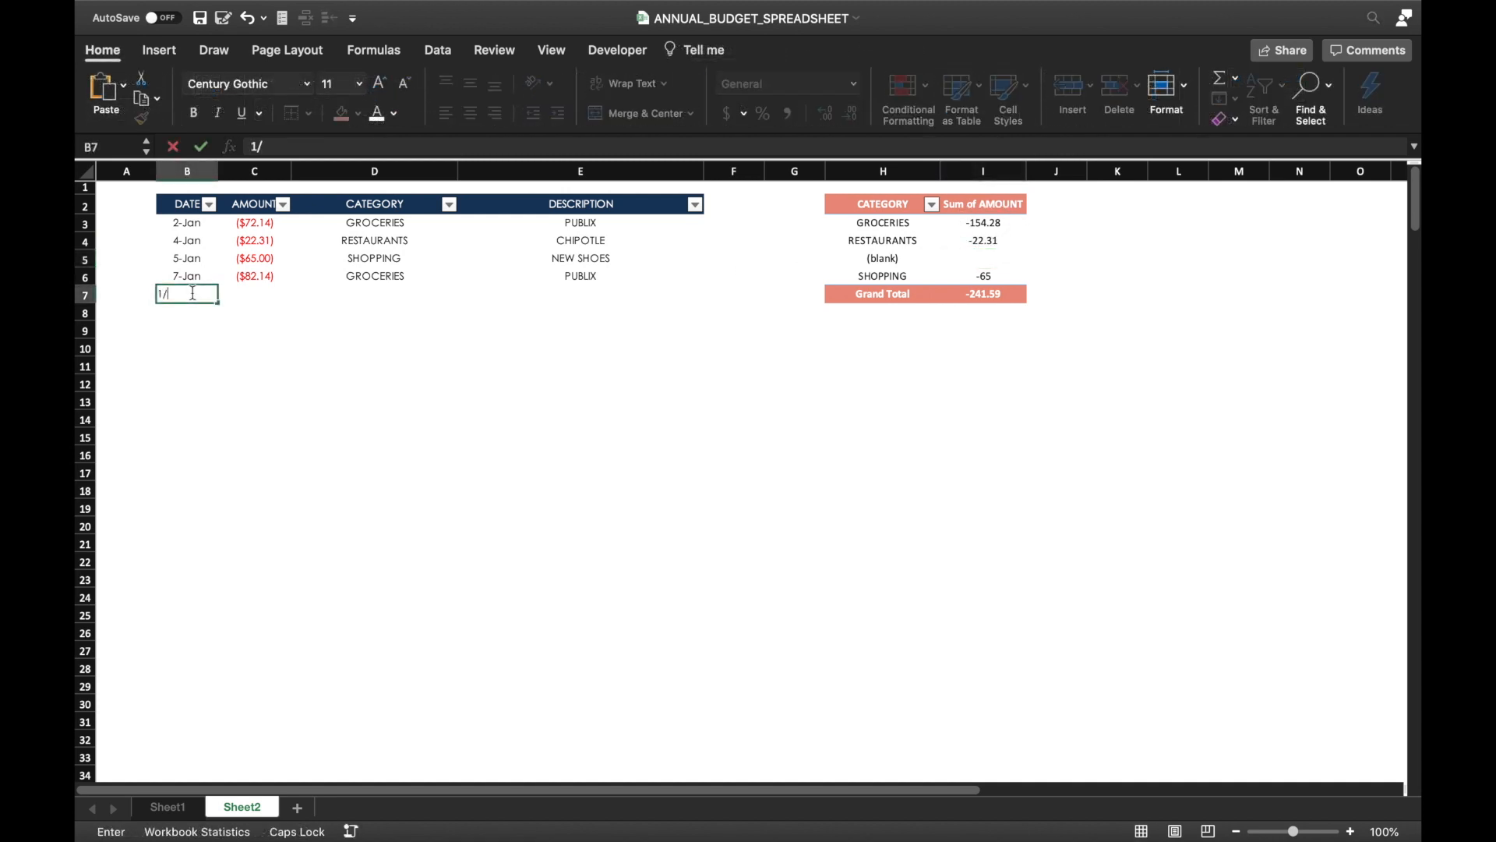
# - Log a refund in the next transaction row: date 1/9, amount 23, category SHOPPING, description RETURN
pyautogui.write('1/9')
pyautogui.press('Tab')
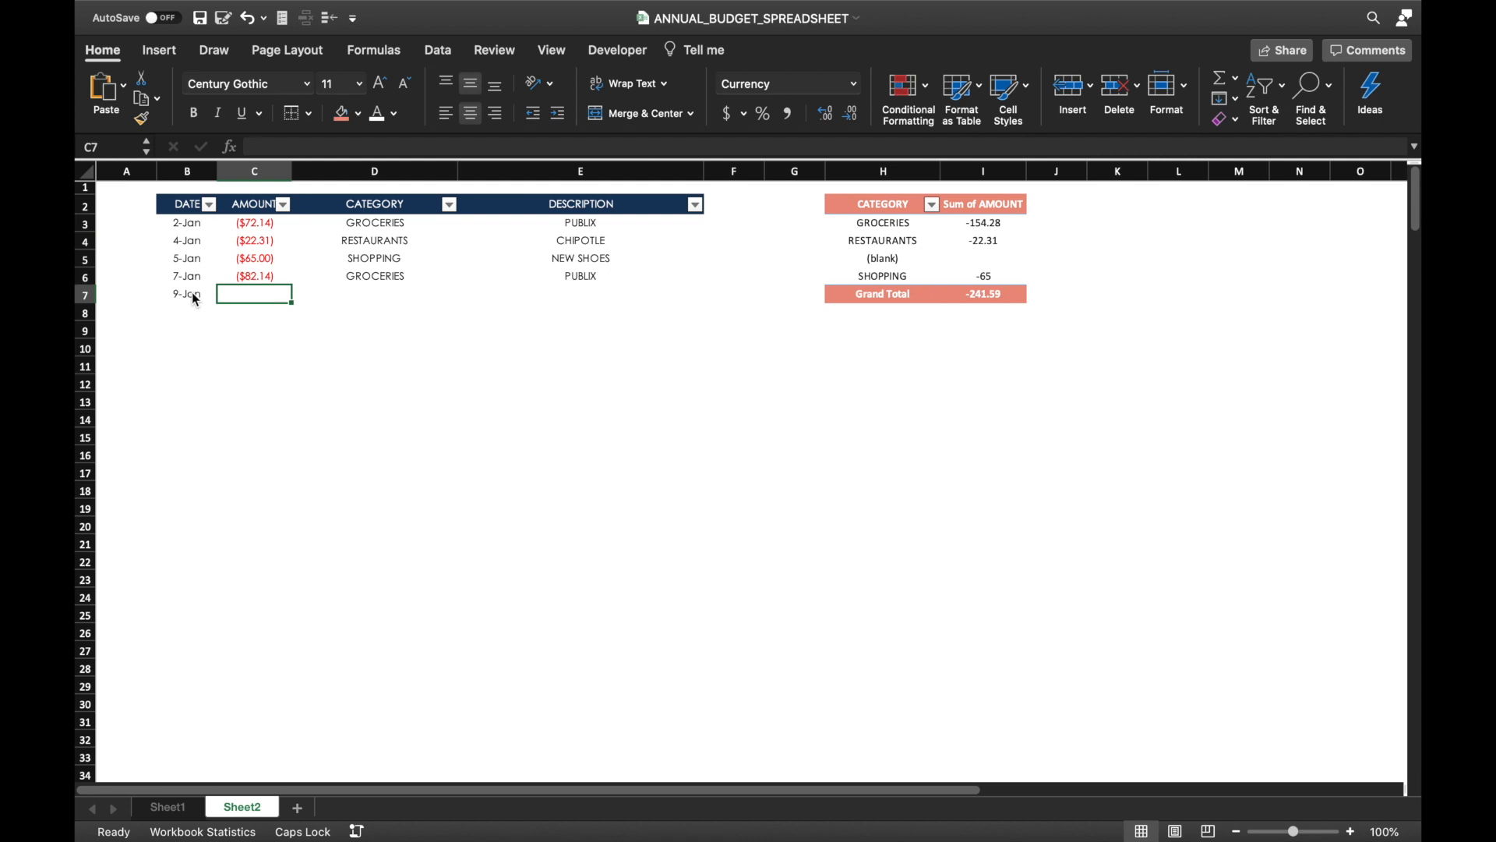
pyautogui.write('23')
pyautogui.press('Tab')
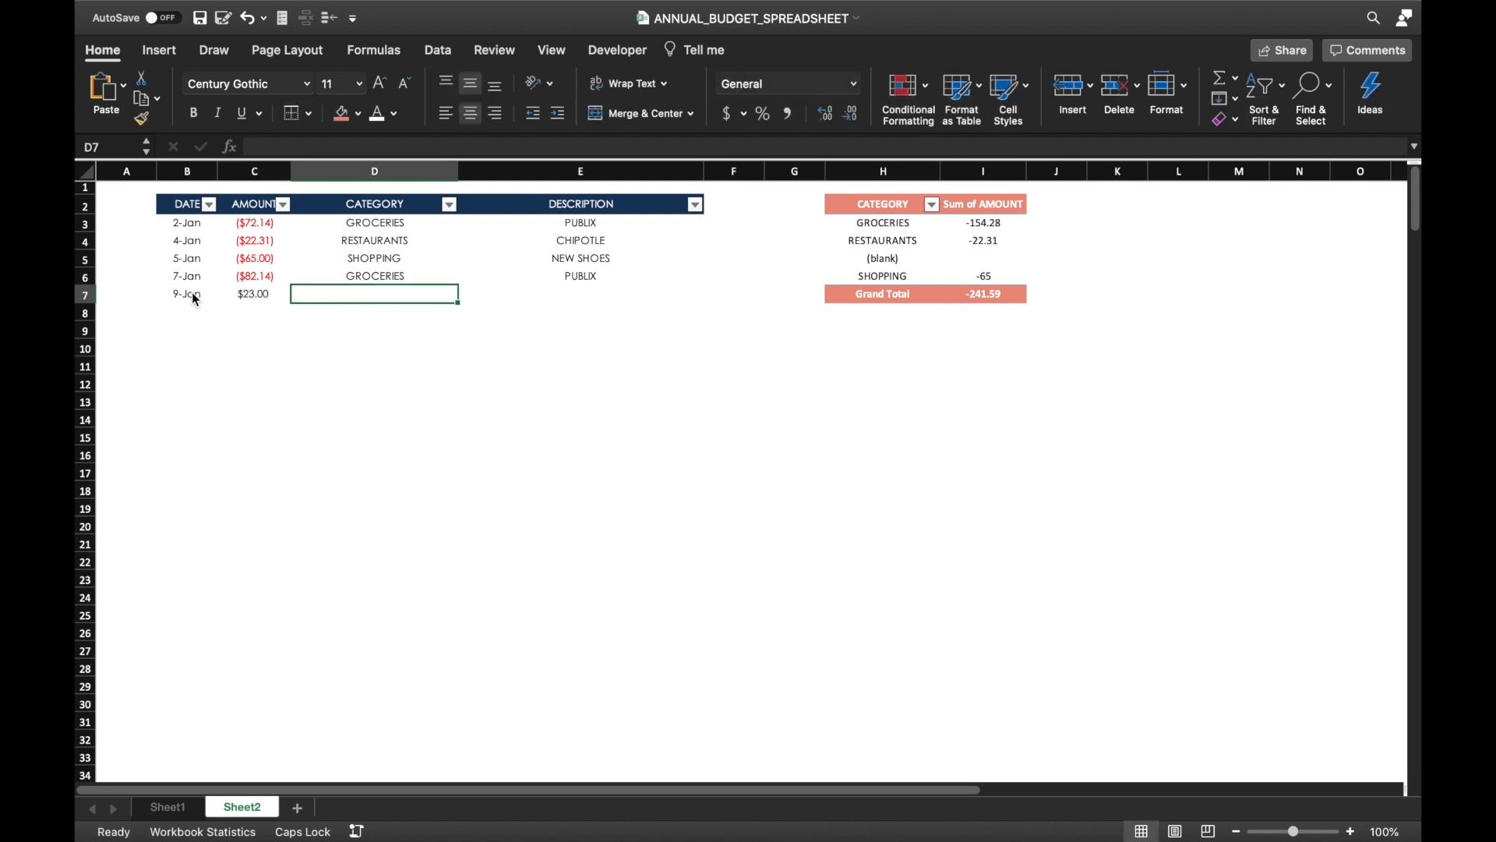
pyautogui.write('SHOPPING')
pyautogui.press('Tab')
pyautogui.write('RE')
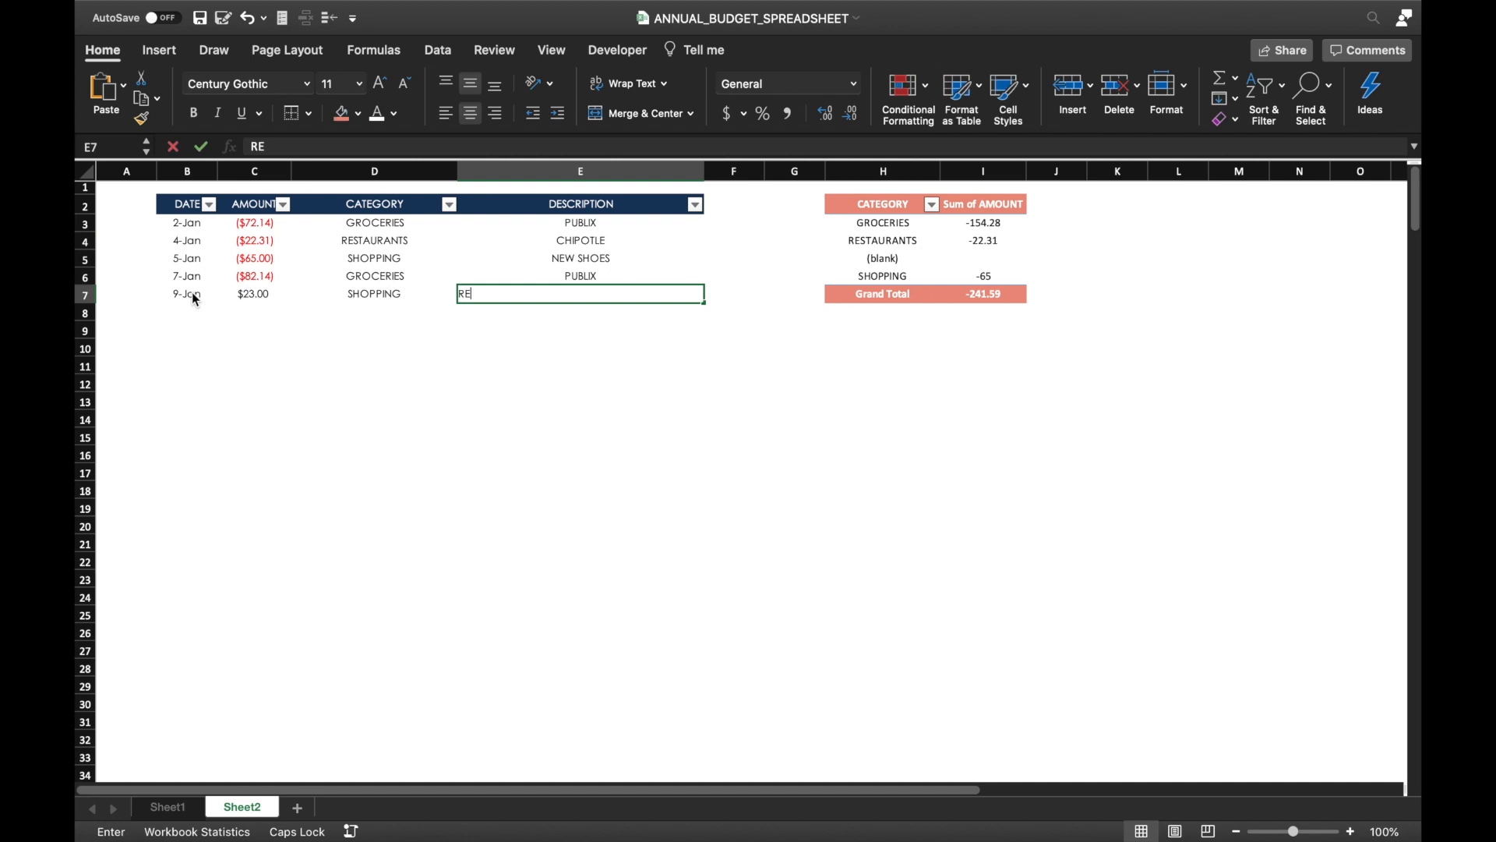
pyautogui.write('TURN')
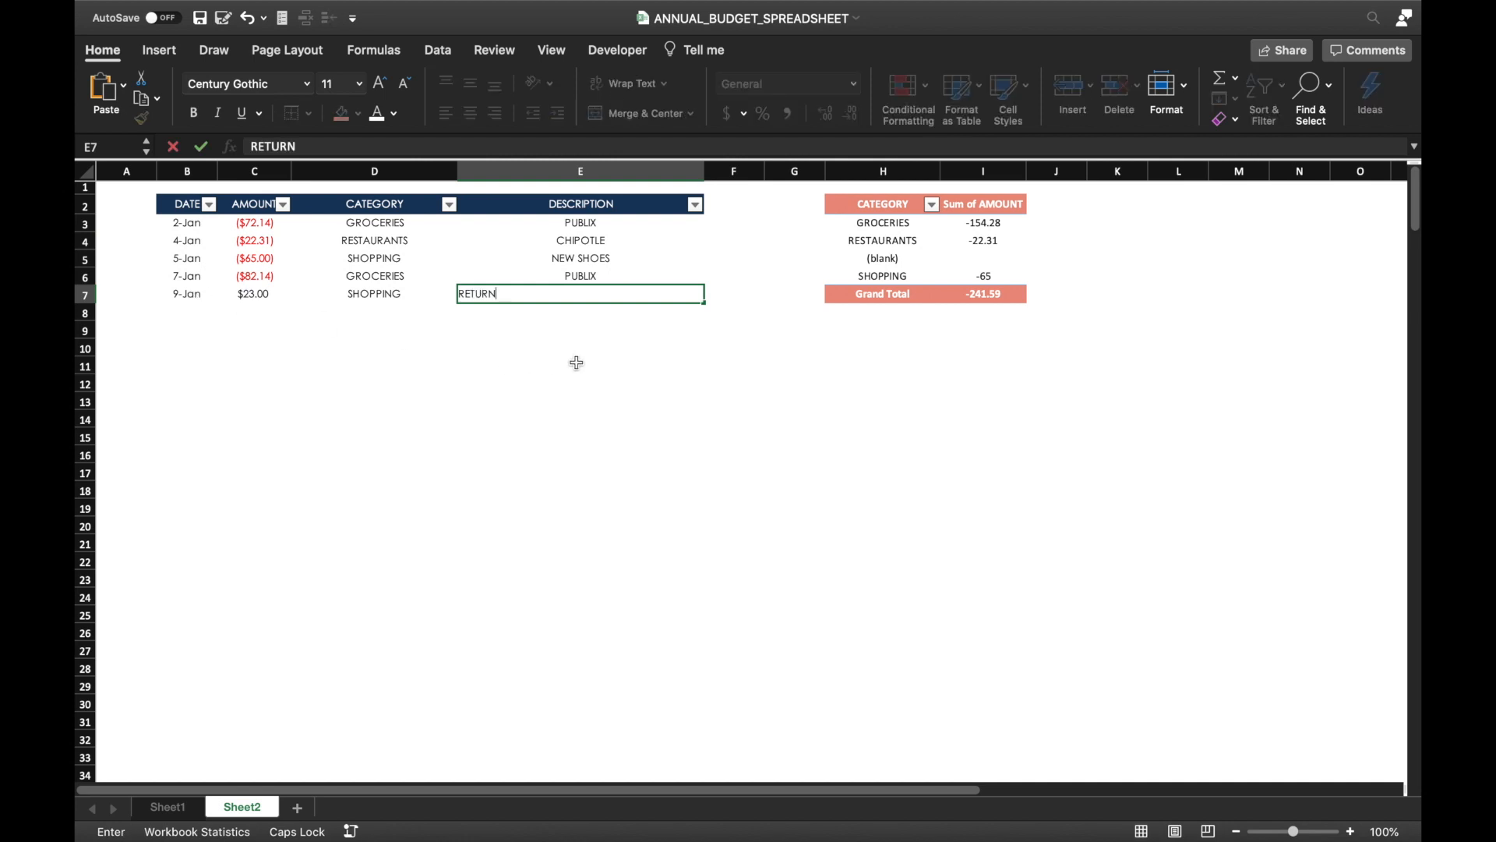
pyautogui.click(577, 362)
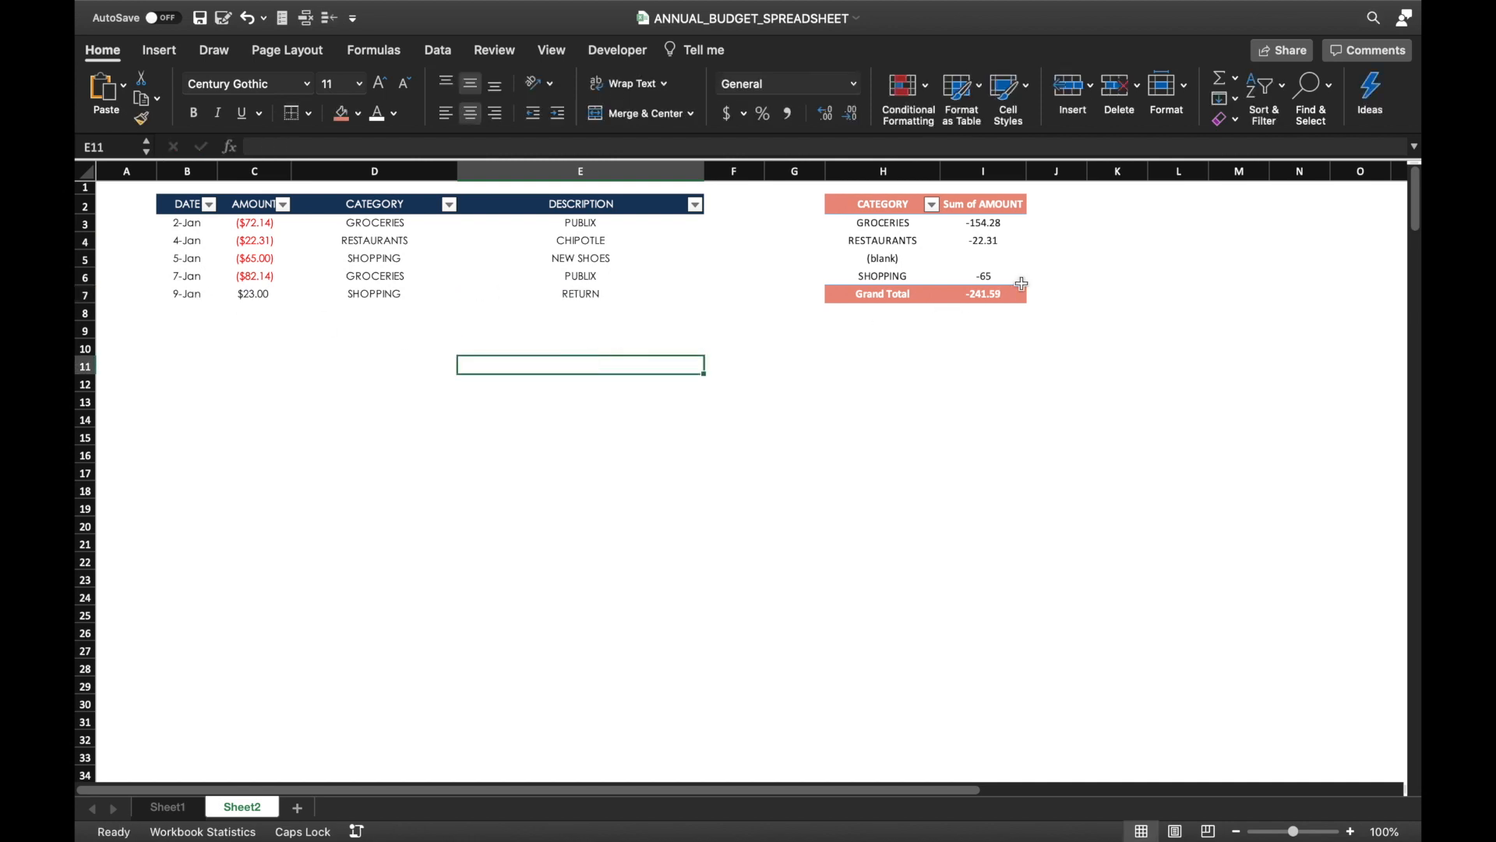
# - Refresh the category pivot table to include the shopping return
pyautogui.click(964, 263)
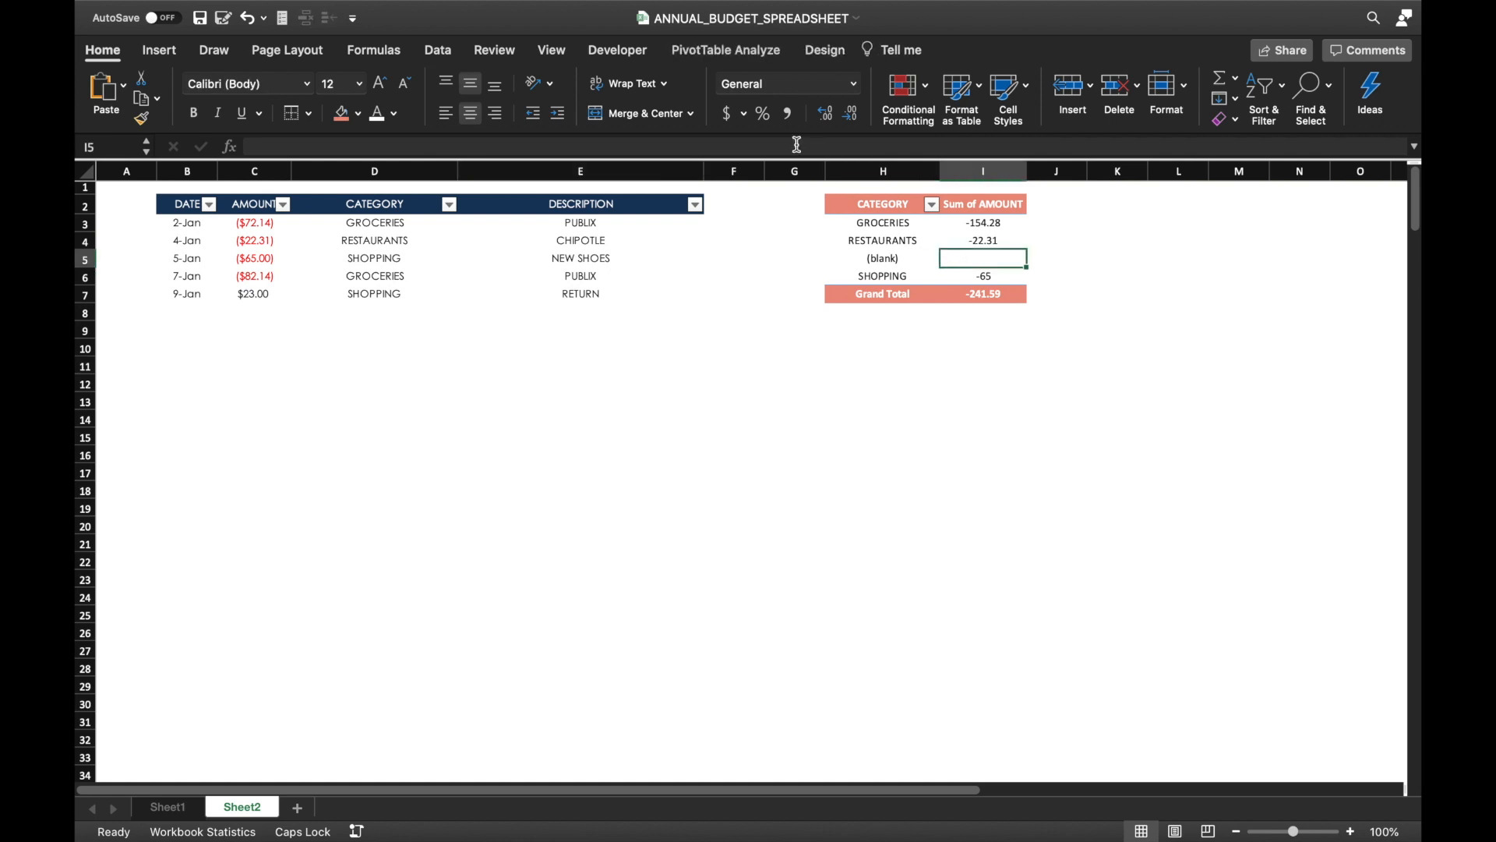
pyautogui.click(737, 56)
pyautogui.click(757, 92)
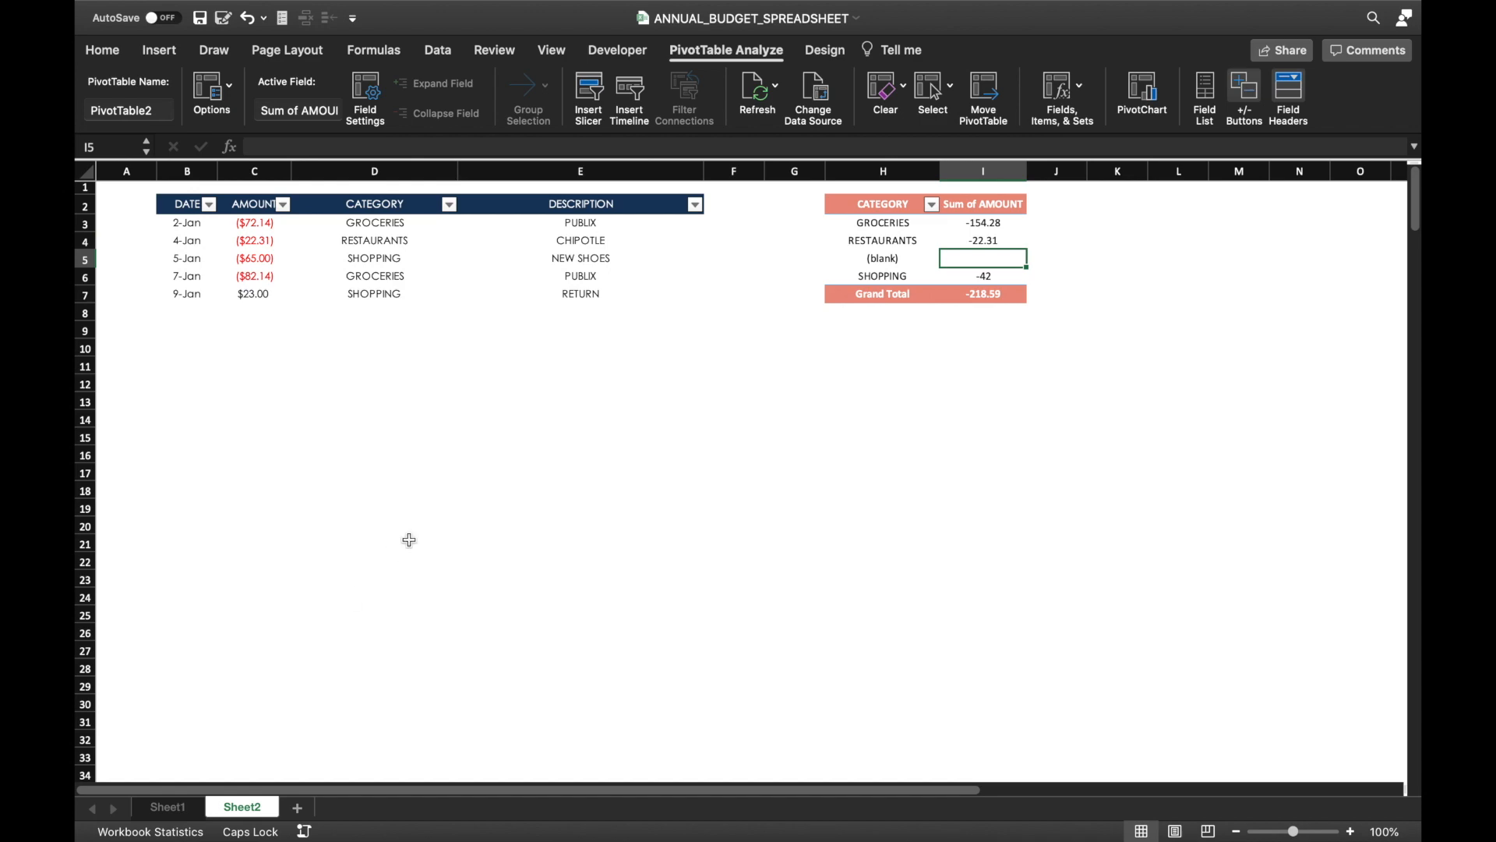
pyautogui.moveTo(562, 4)
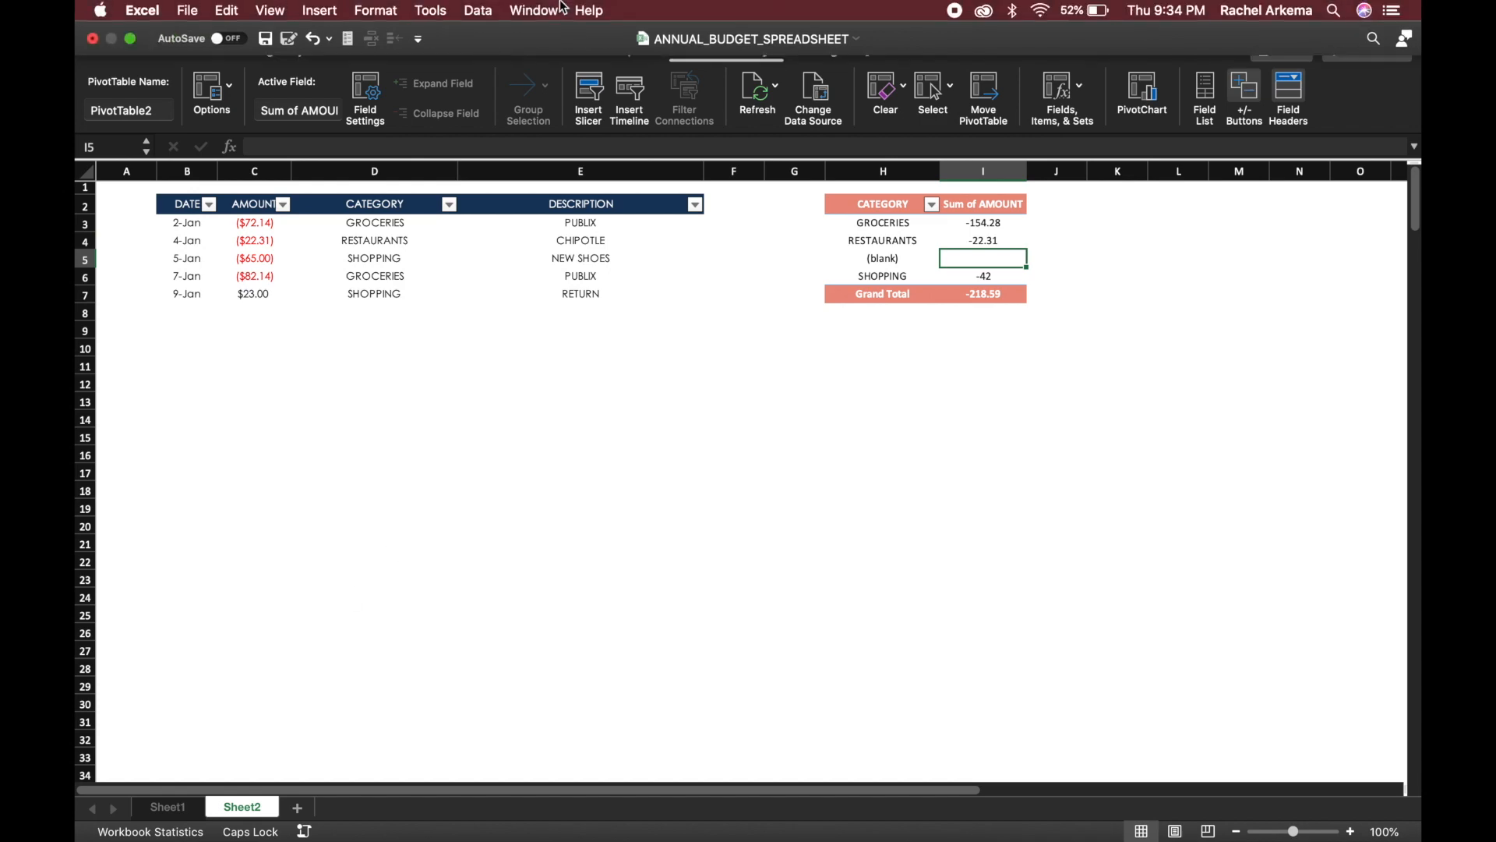
# - On Sheet1, record January's spent amounts: Internet 90, Cable TV 92, Gym Membership 45, Streaming Service 13 and Fun/Entertainment 55
pyautogui.write('90')
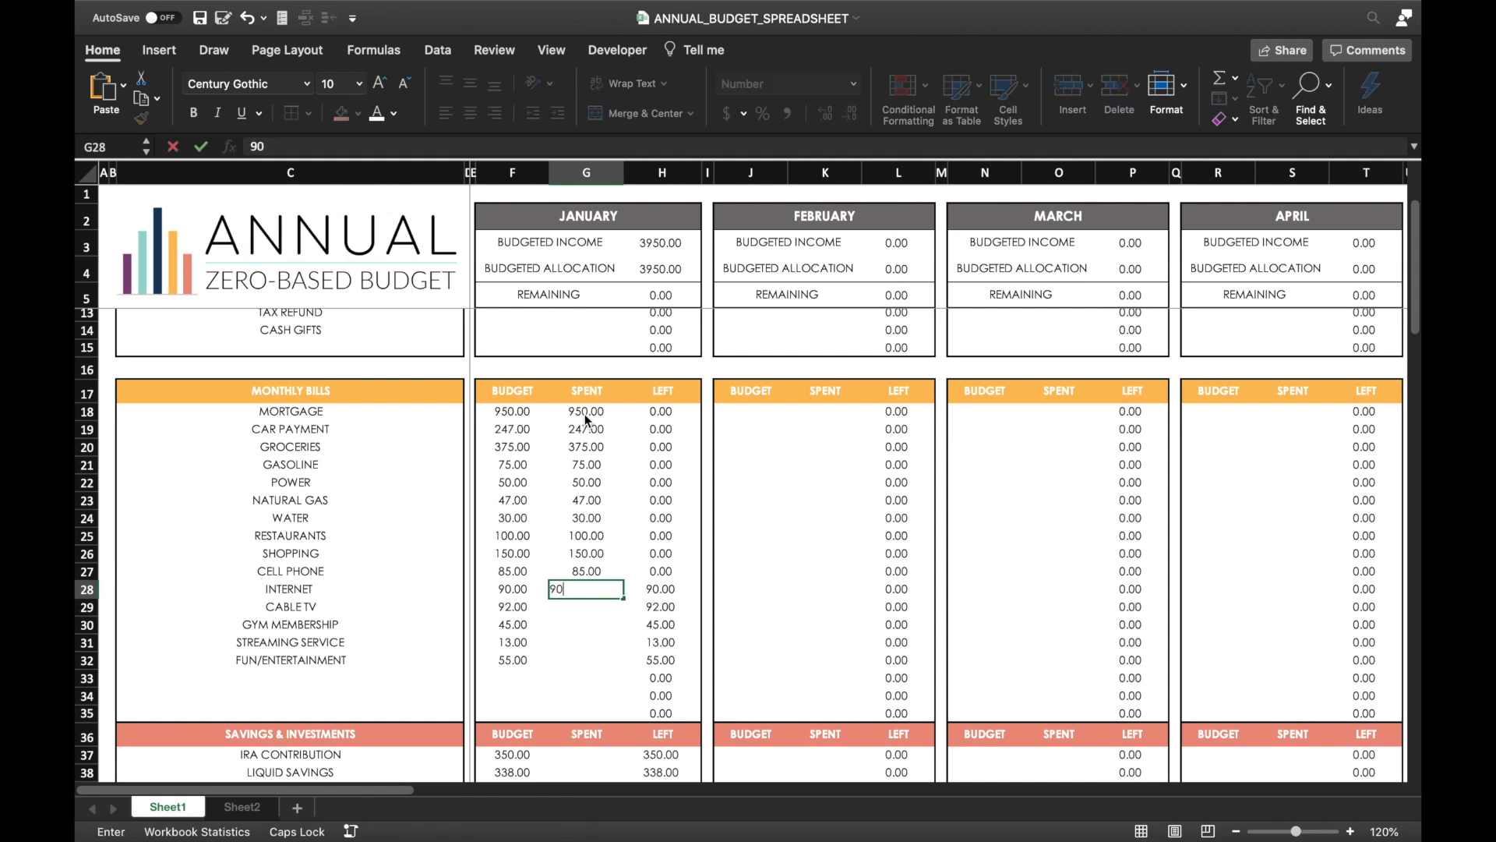
pyautogui.press('Return')
pyautogui.write('92')
pyautogui.press('Return')
pyautogui.write('45')
pyautogui.press('Return')
pyautogui.write('13')
pyautogui.press('Return')
pyautogui.write('55')
pyautogui.press('Return')
# - Record January's spent amounts in Savings & Investments: IRA Contribution 350 and Liquid Savings 338
pyautogui.scroll(-5, 585, 414)
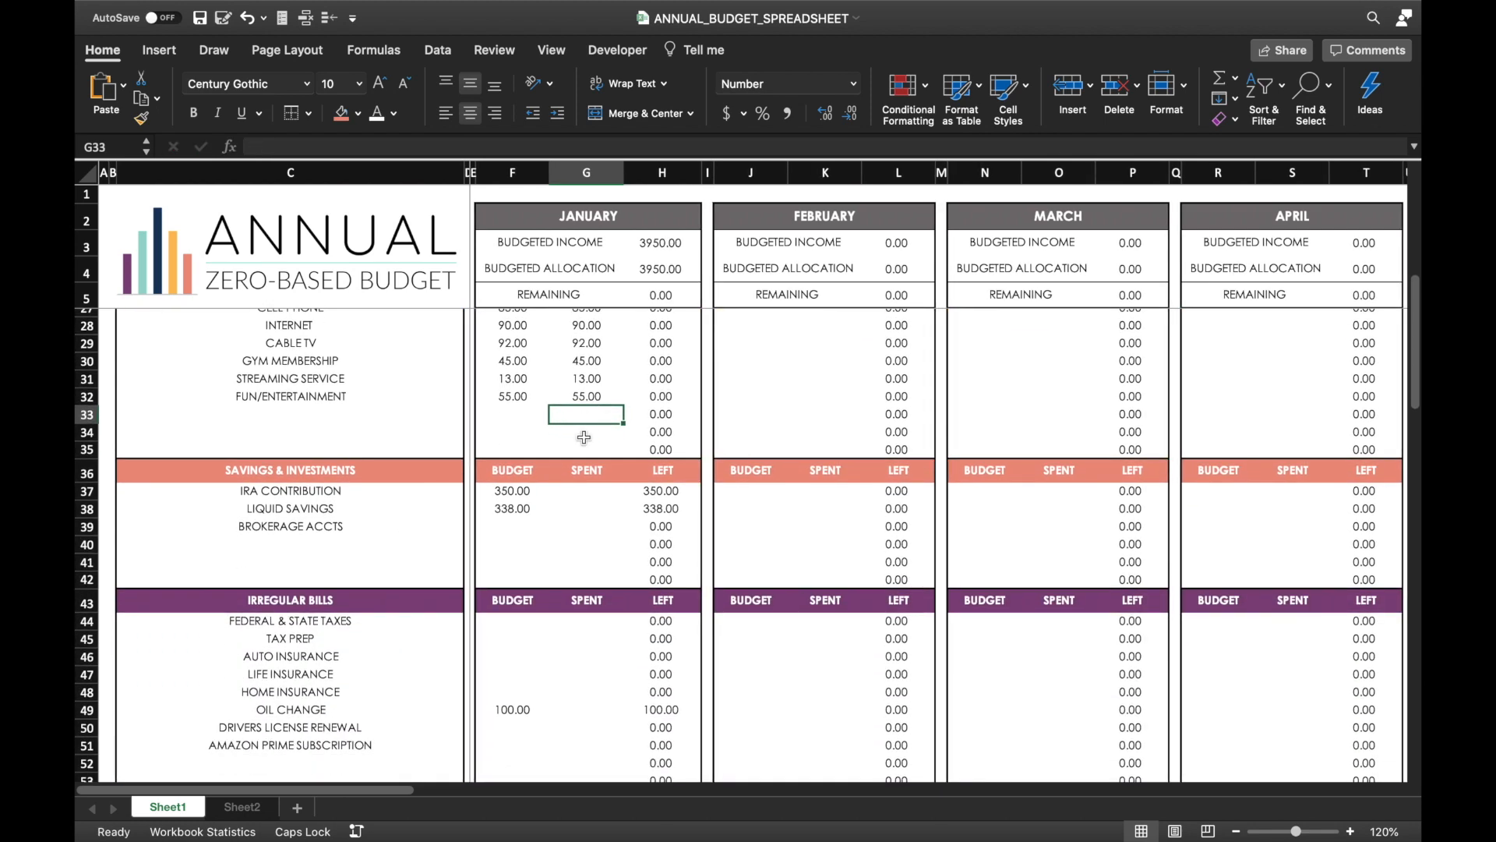
pyautogui.click(585, 490)
pyautogui.write('35')
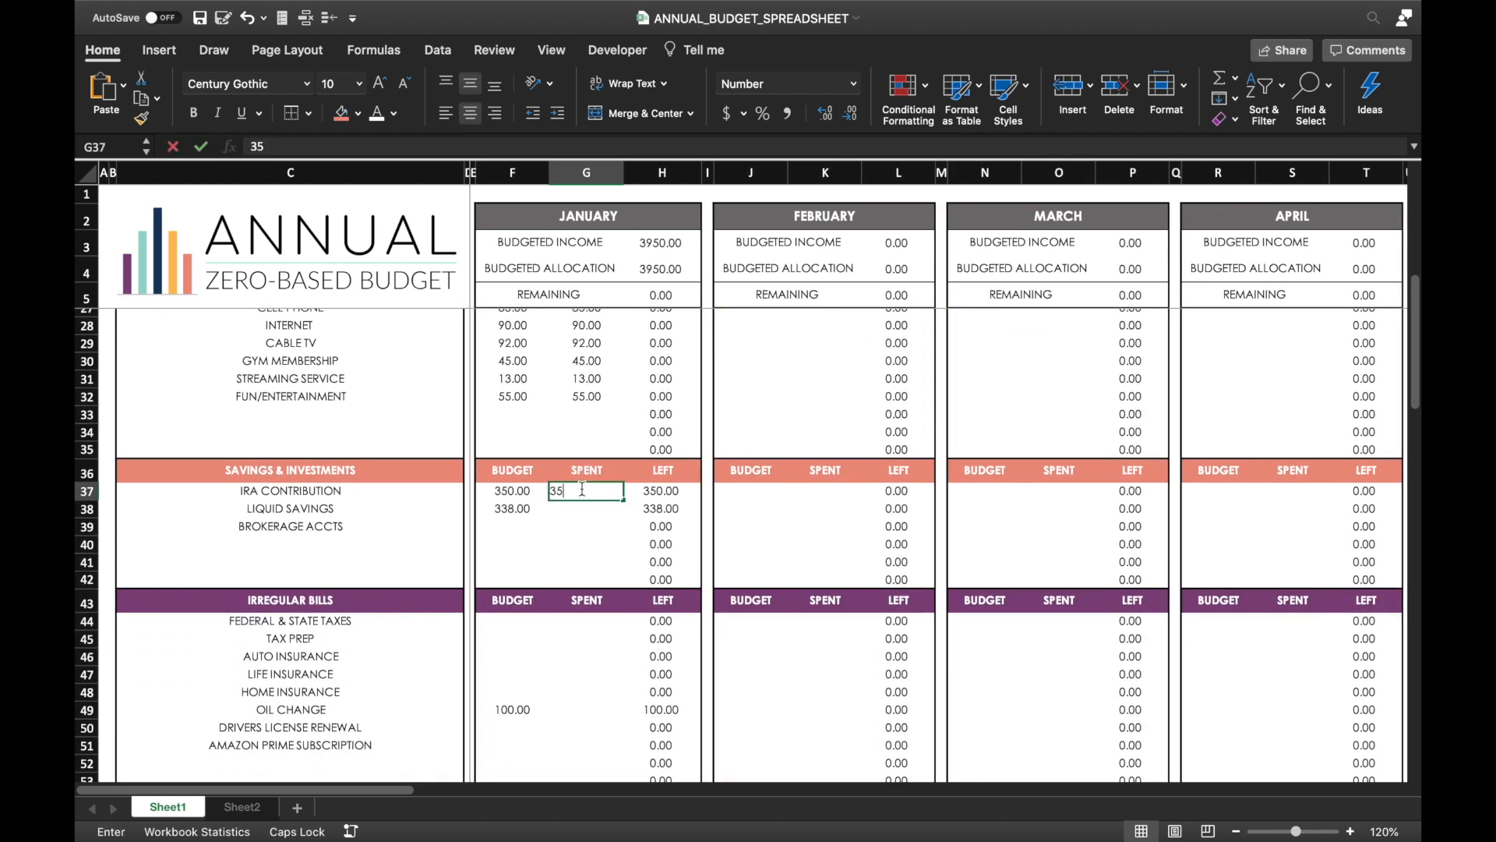
pyautogui.write('0')
pyautogui.press('Return')
pyautogui.write('338')
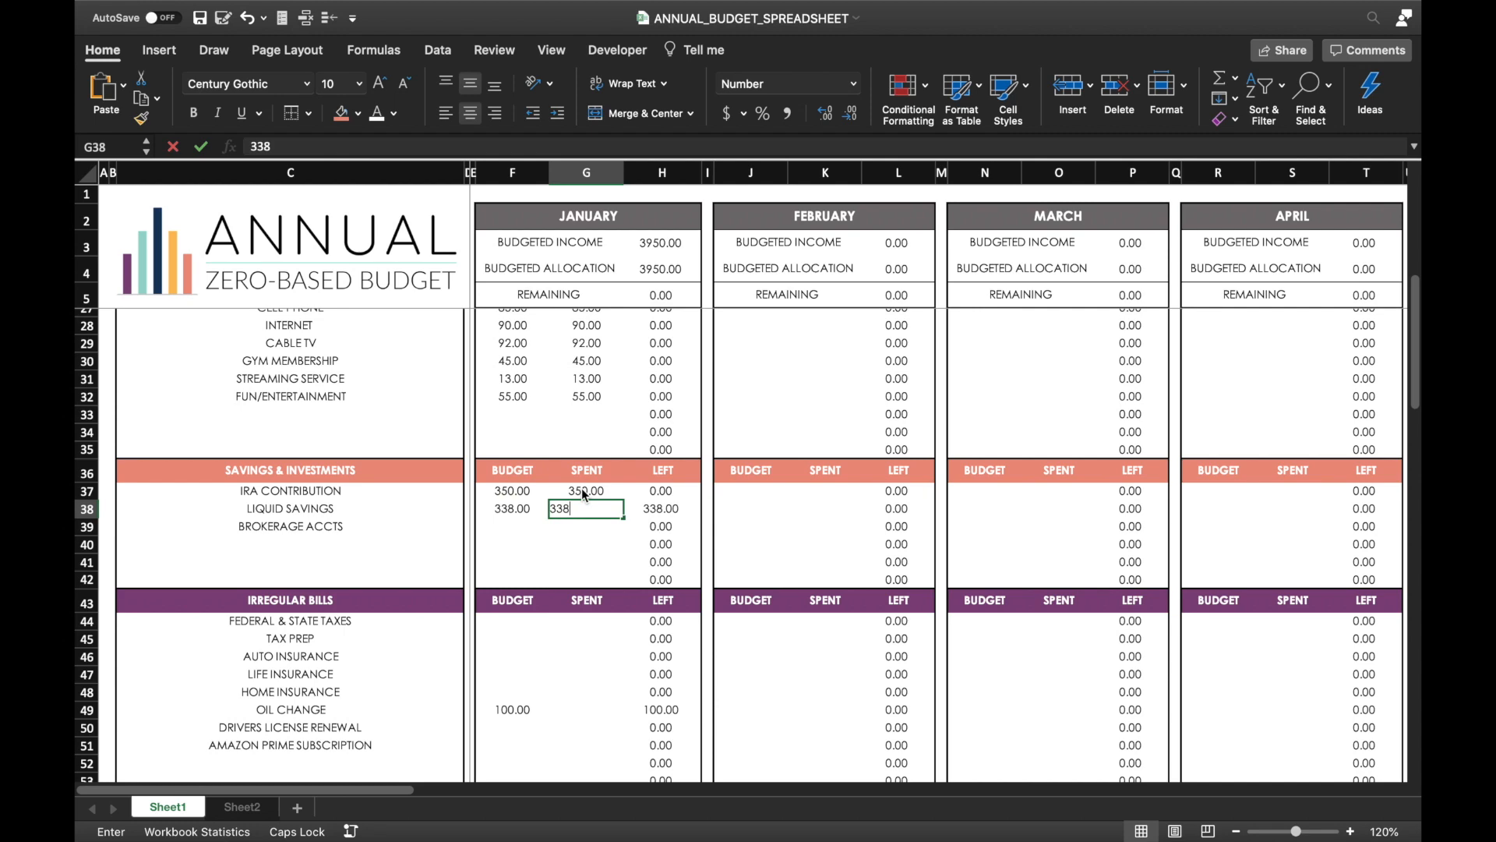
pyautogui.press('Return')
# - Record 100 as January's spent amount for Oil Change under Irregular Bills
pyautogui.press('Down')
pyautogui.press('Down')
pyautogui.press('Down')
pyautogui.press('Down')
pyautogui.press('Down')
pyautogui.press('Down')
pyautogui.press('Down')
pyautogui.press('Down')
pyautogui.press('Down')
pyautogui.press('Down')
pyautogui.write('100')
pyautogui.press('Return')
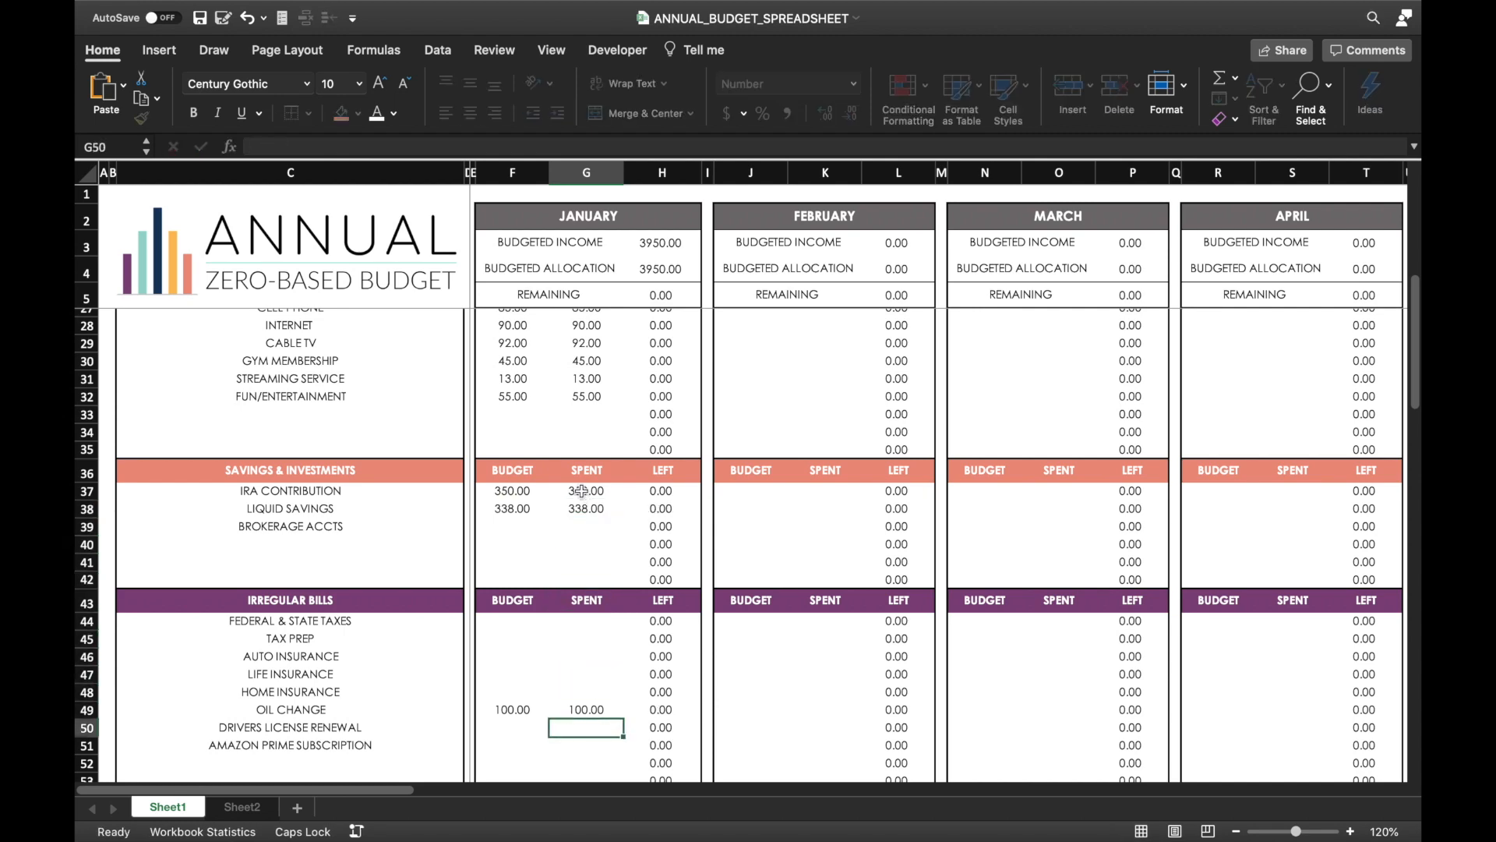
# - Record January's Sinking Funds spent amounts: Property Taxes 250, Travel 250, Home Maintenance 150 and Auto Maintenance 108
pyautogui.scroll(-8, 585, 514)
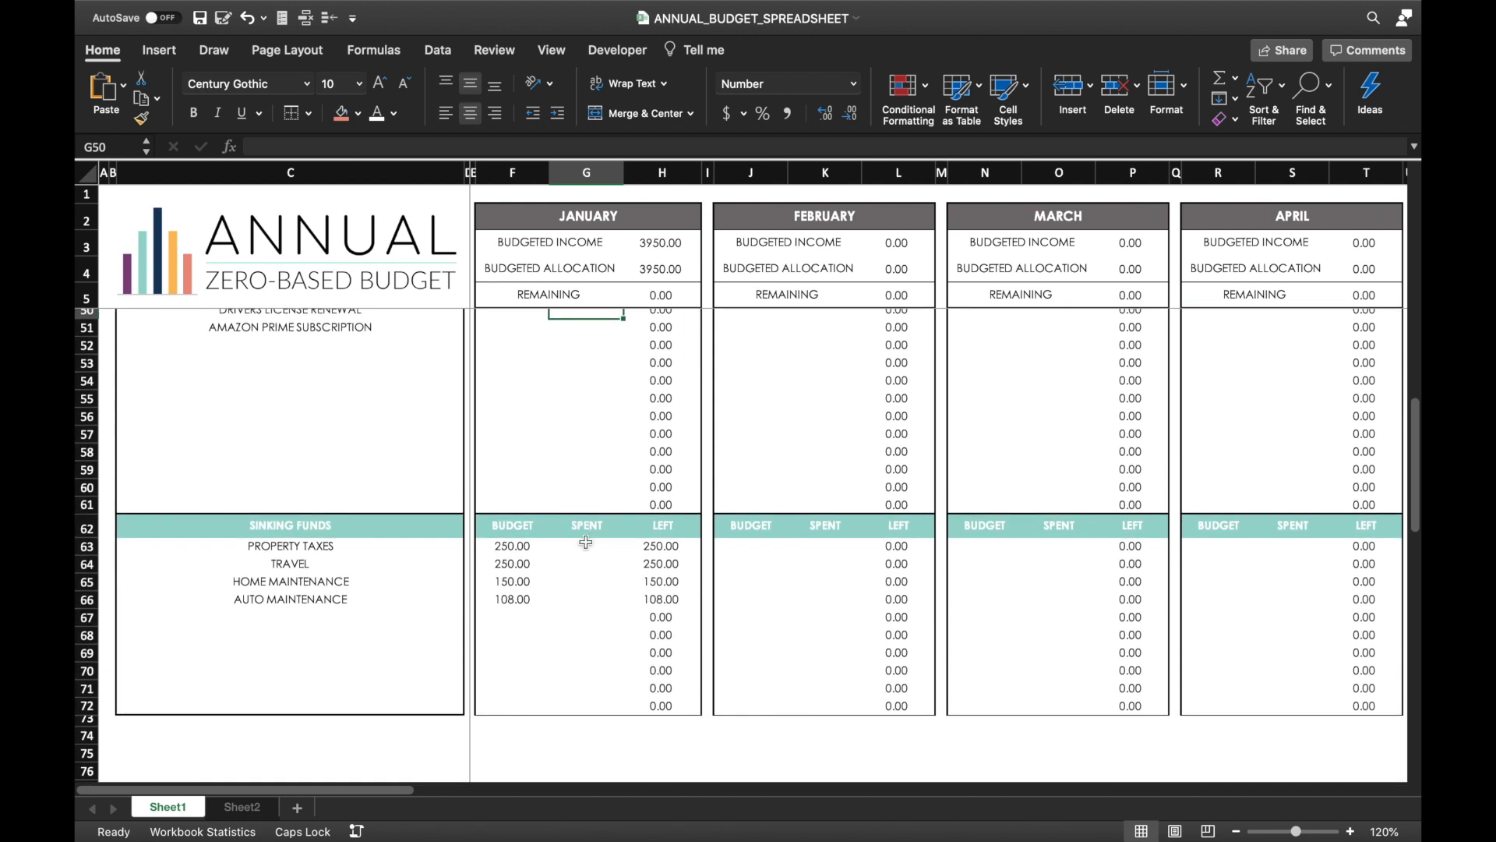
pyautogui.click(581, 547)
pyautogui.write('250')
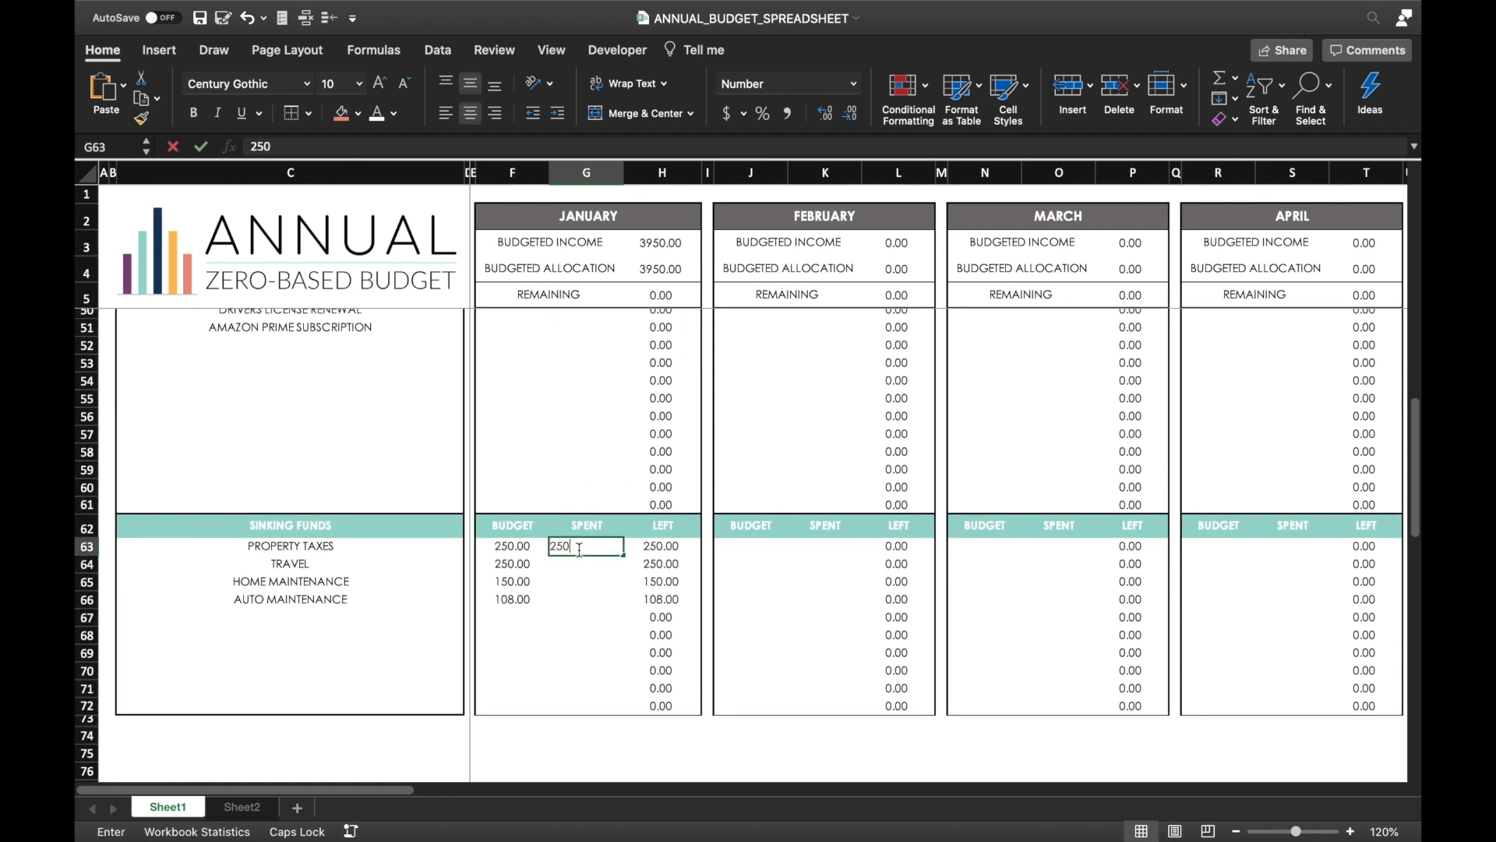
pyautogui.press('Return')
pyautogui.write('250')
pyautogui.press('Return')
pyautogui.write('150')
pyautogui.press('Return')
pyautogui.write('108')
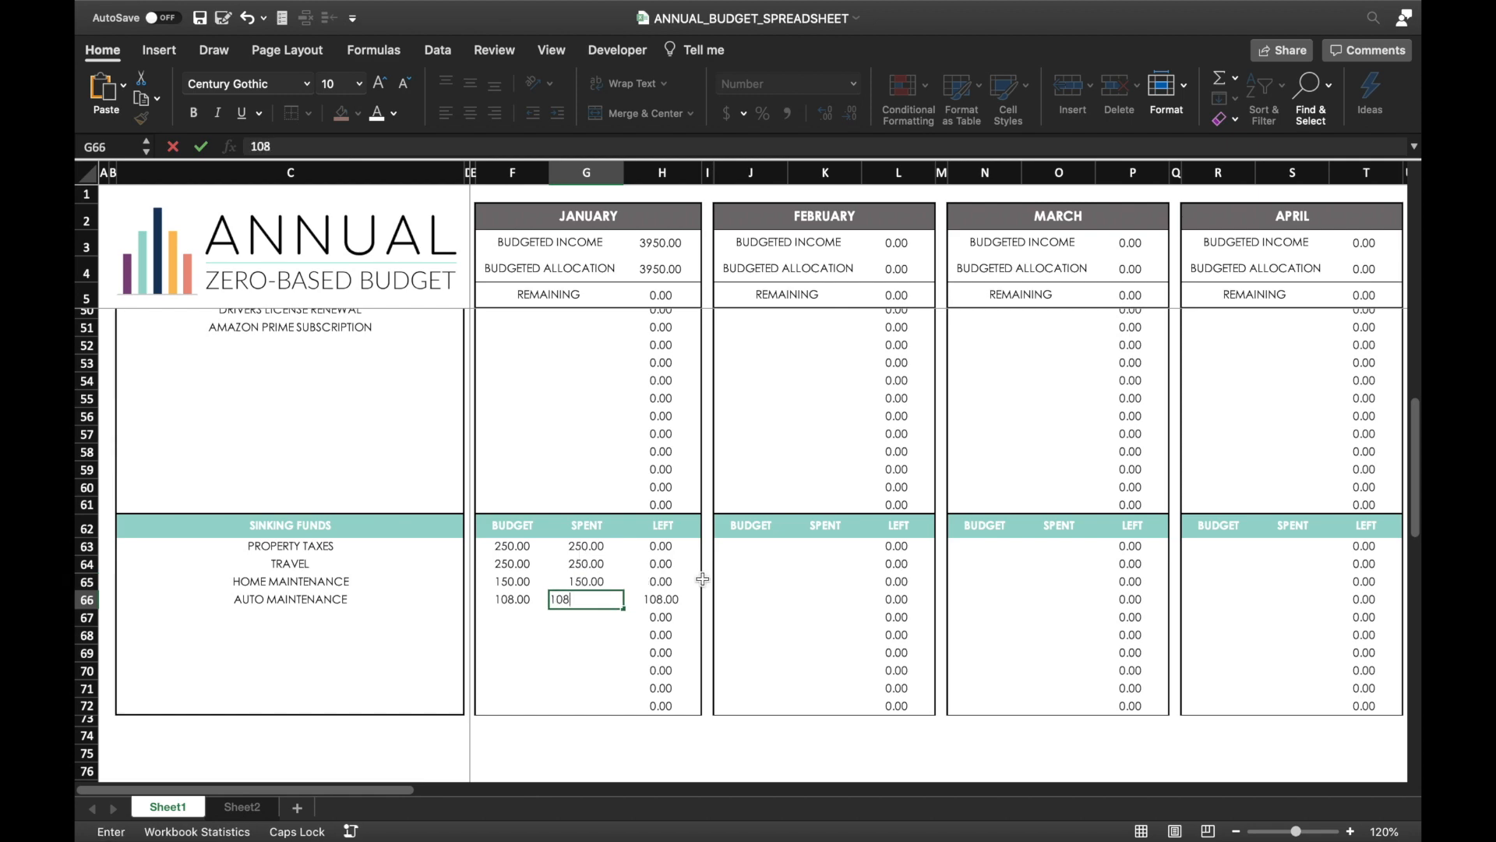
pyautogui.click(762, 586)
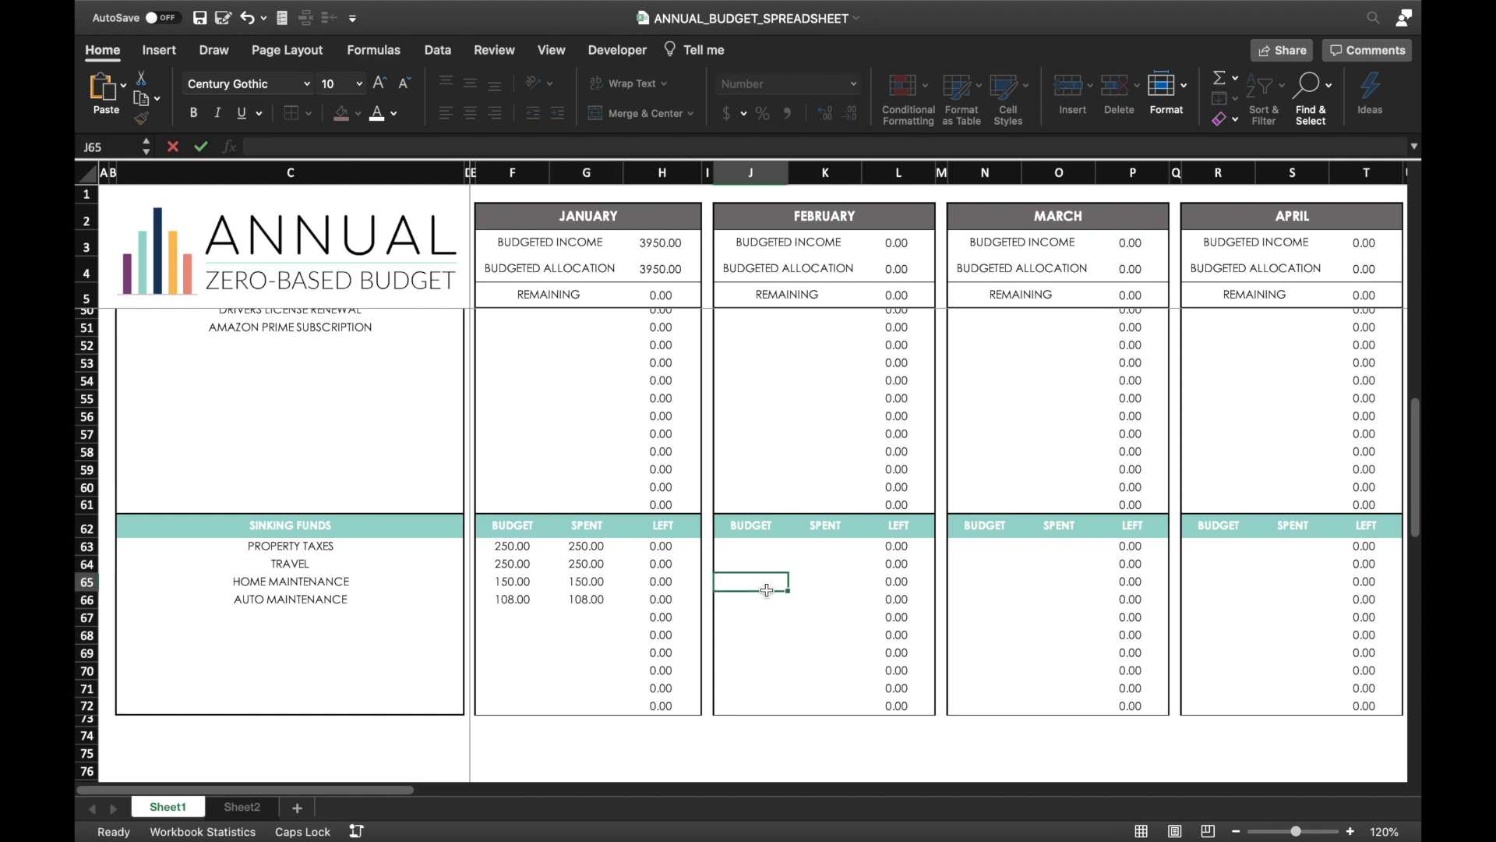
# - Enter a 250 Property Taxes budget under Sinking Funds for February, March and April
pyautogui.scroll(10, 761, 601)
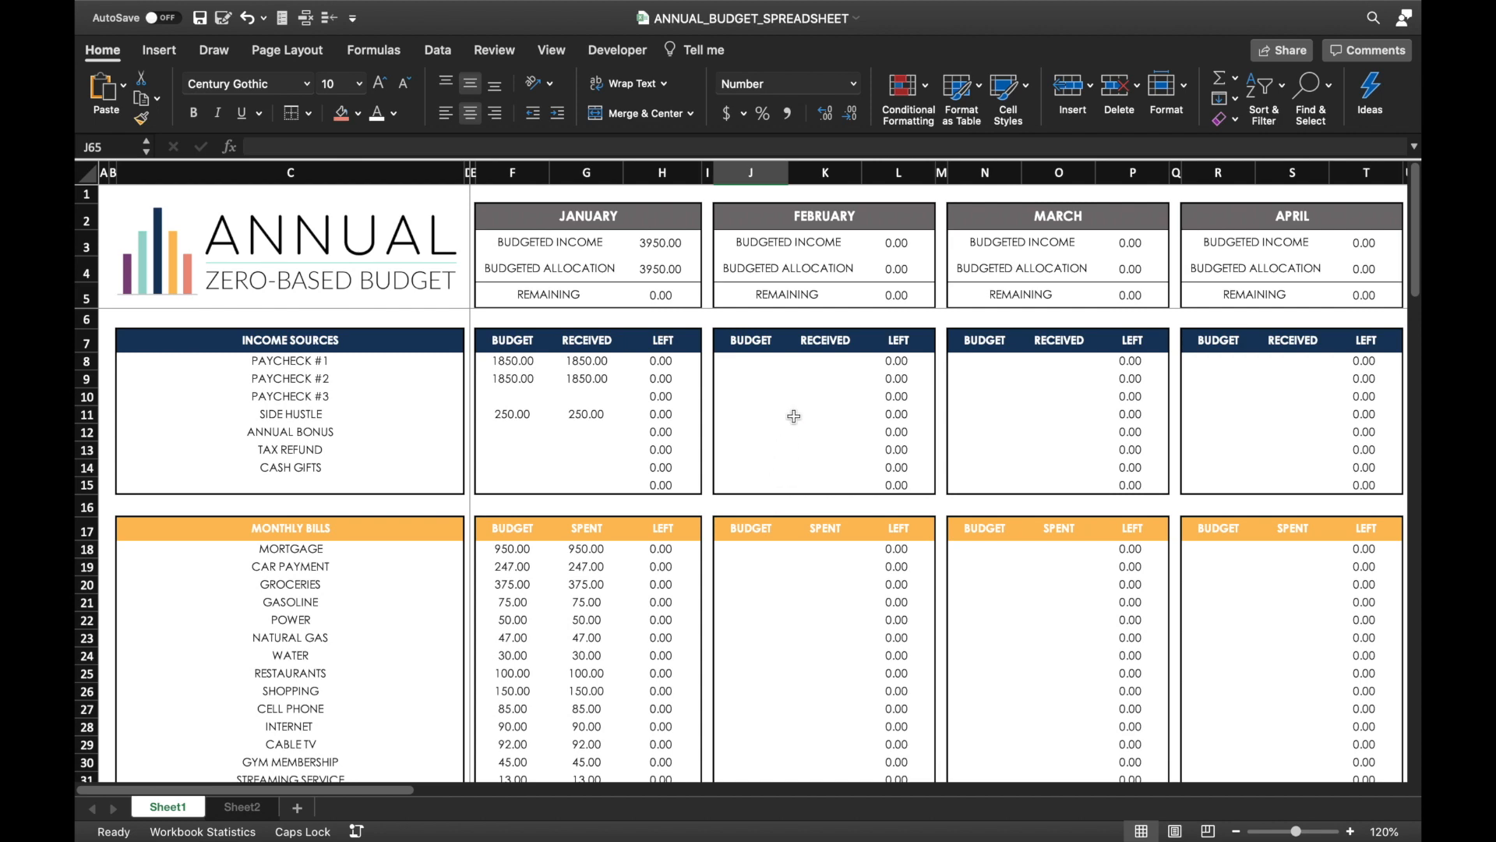
pyautogui.click(747, 362)
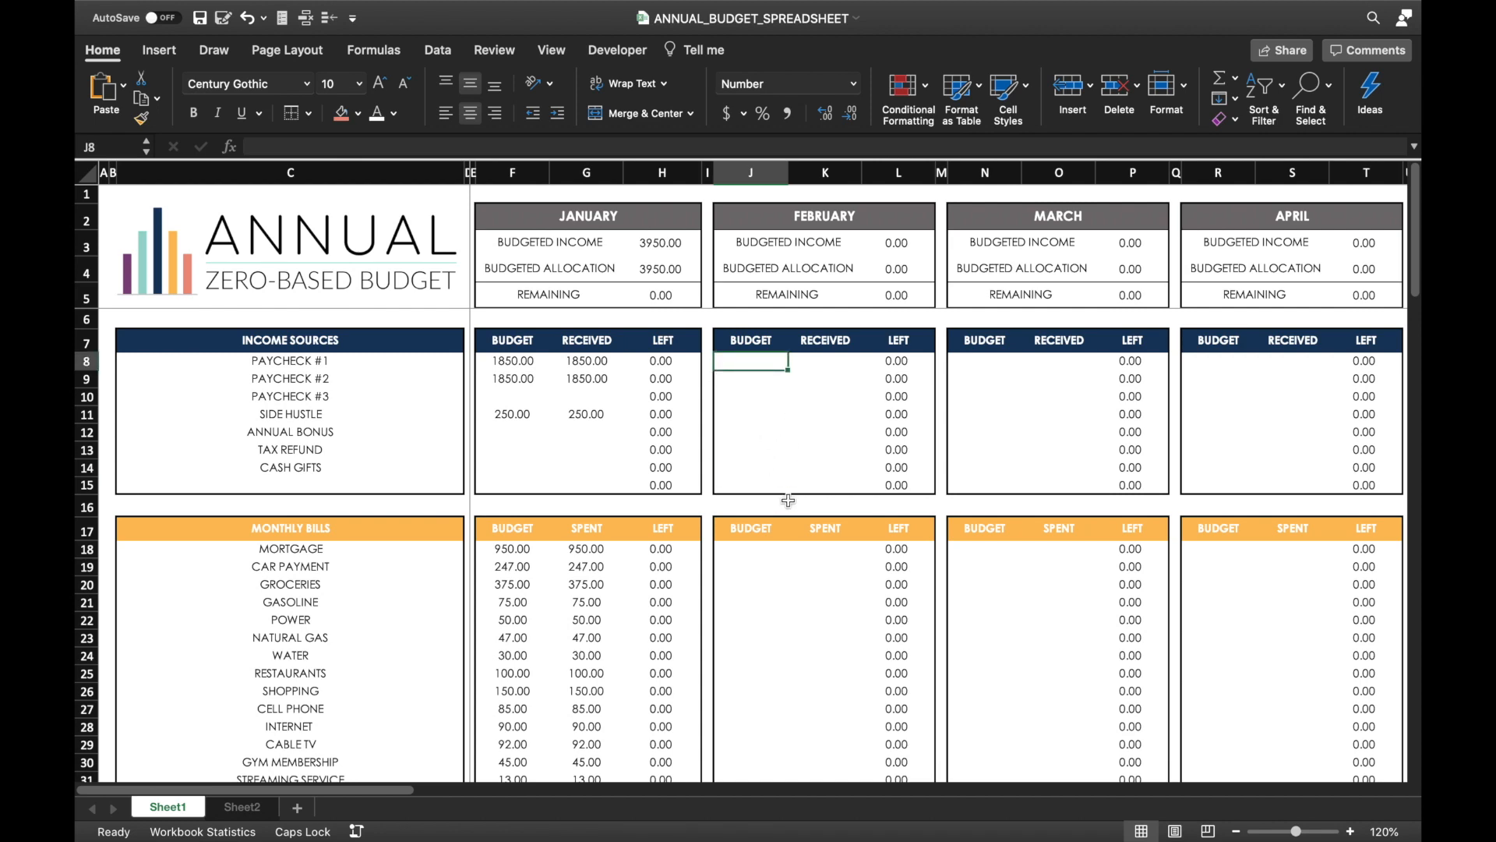
pyautogui.scroll(-4, 767, 559)
pyautogui.scroll(-12, 765, 560)
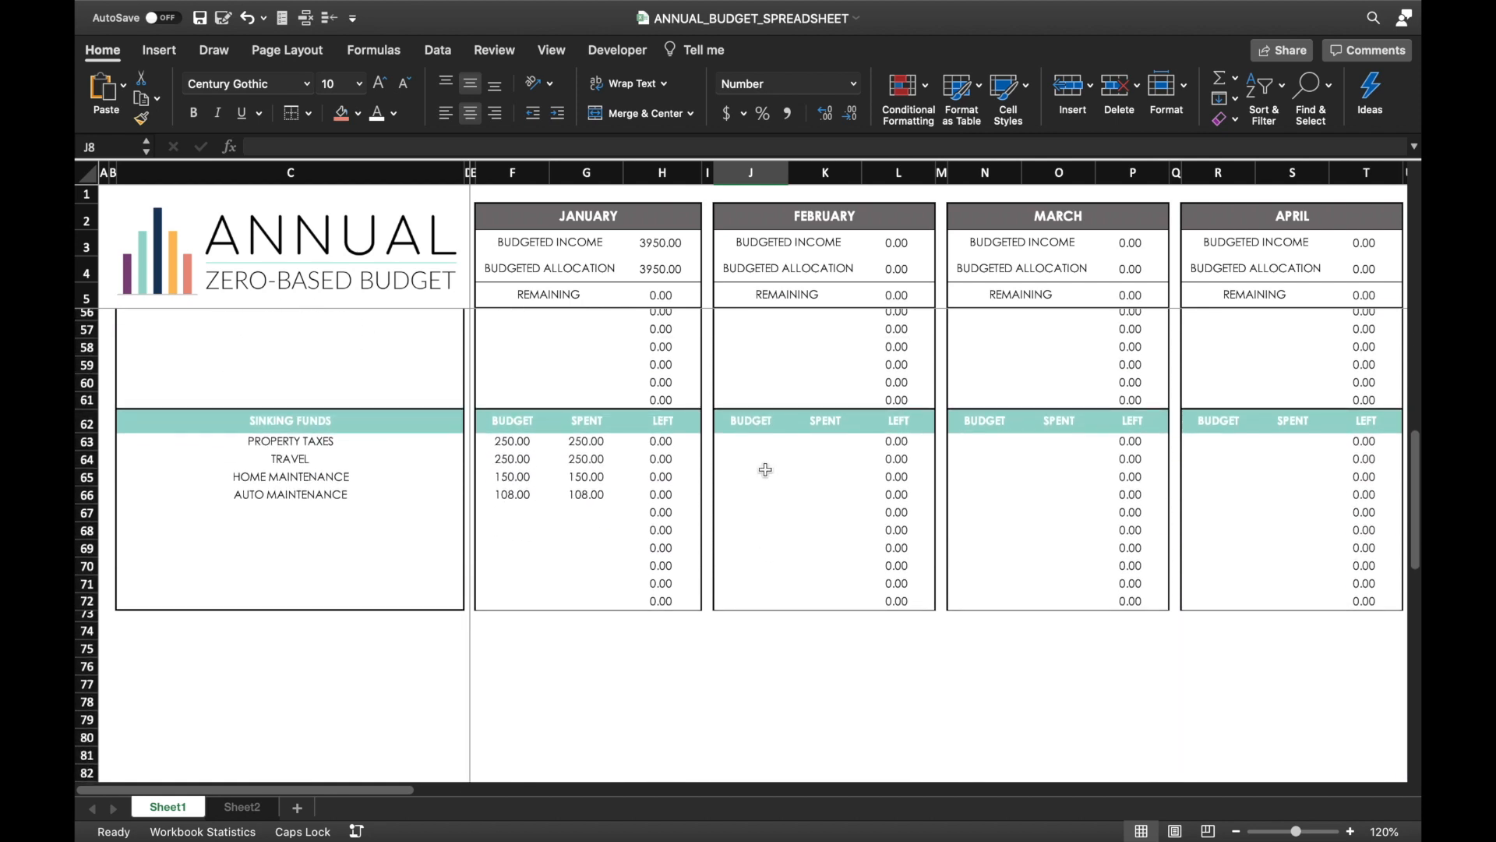
pyautogui.click(754, 441)
pyautogui.write('250')
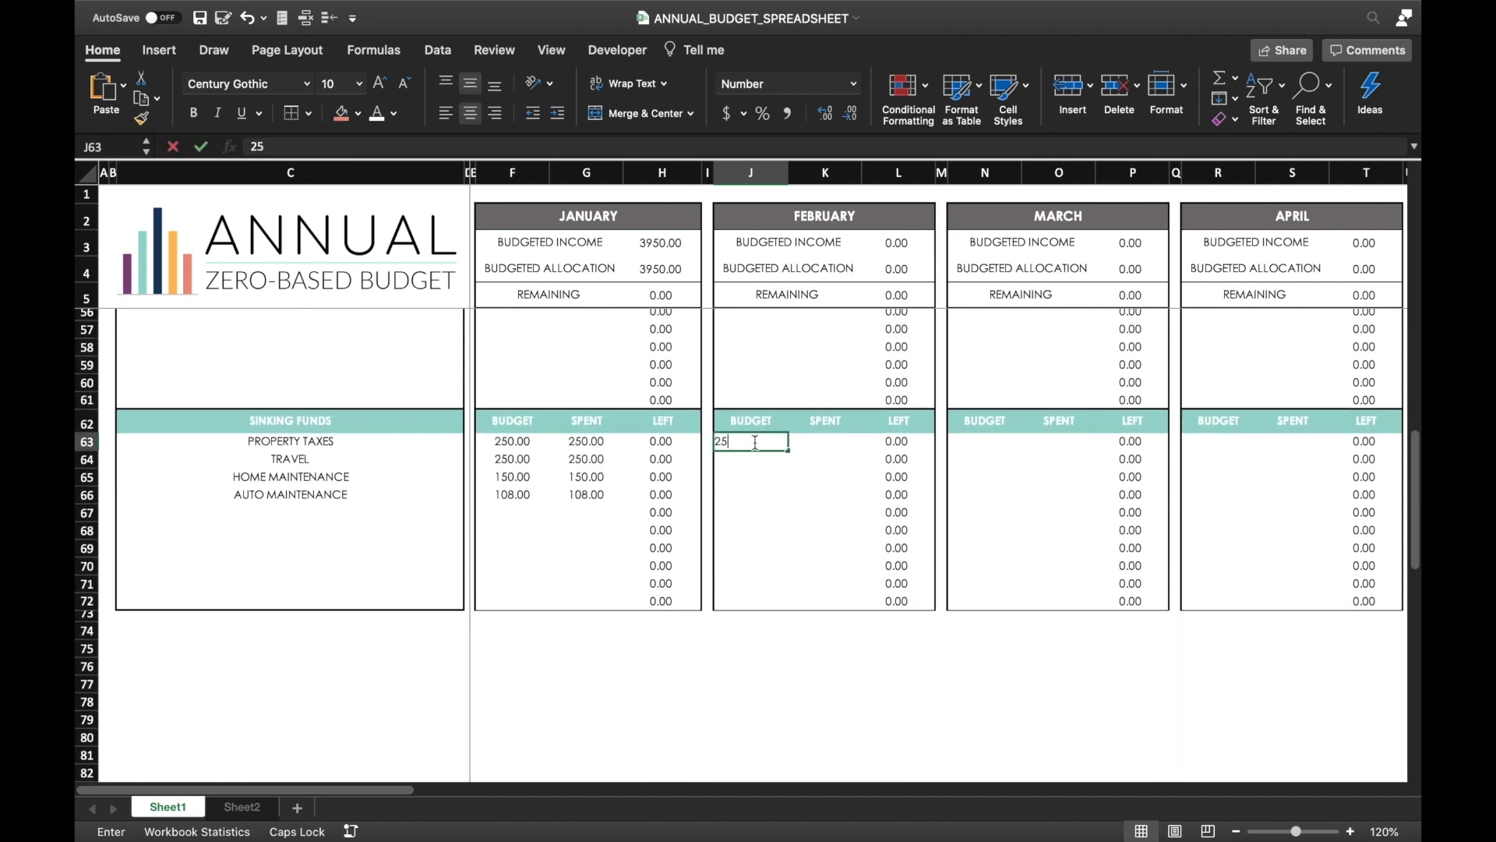
pyautogui.click(971, 442)
pyautogui.write('250')
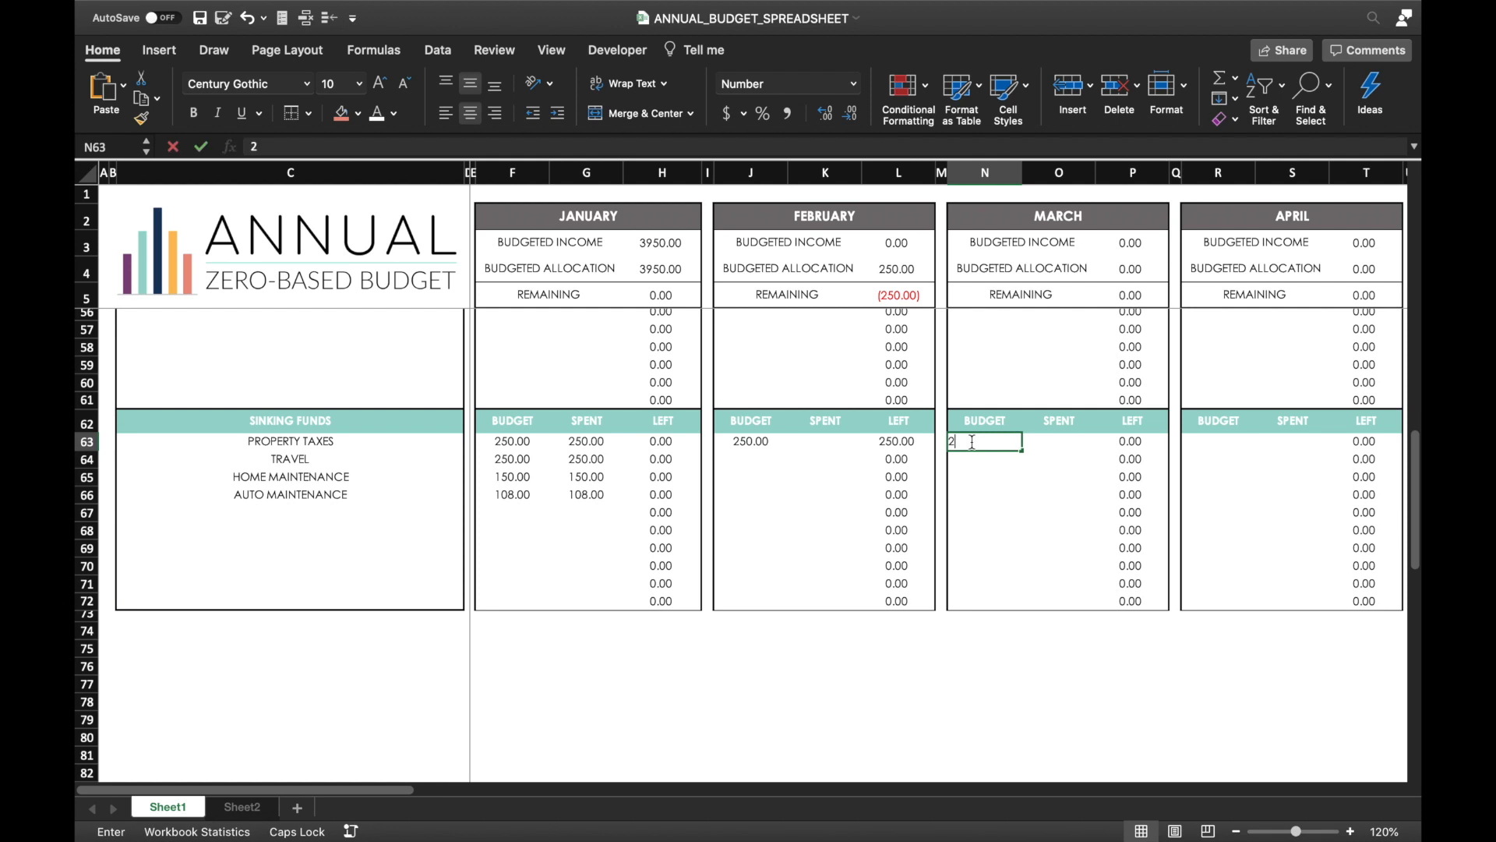
pyautogui.click(1218, 438)
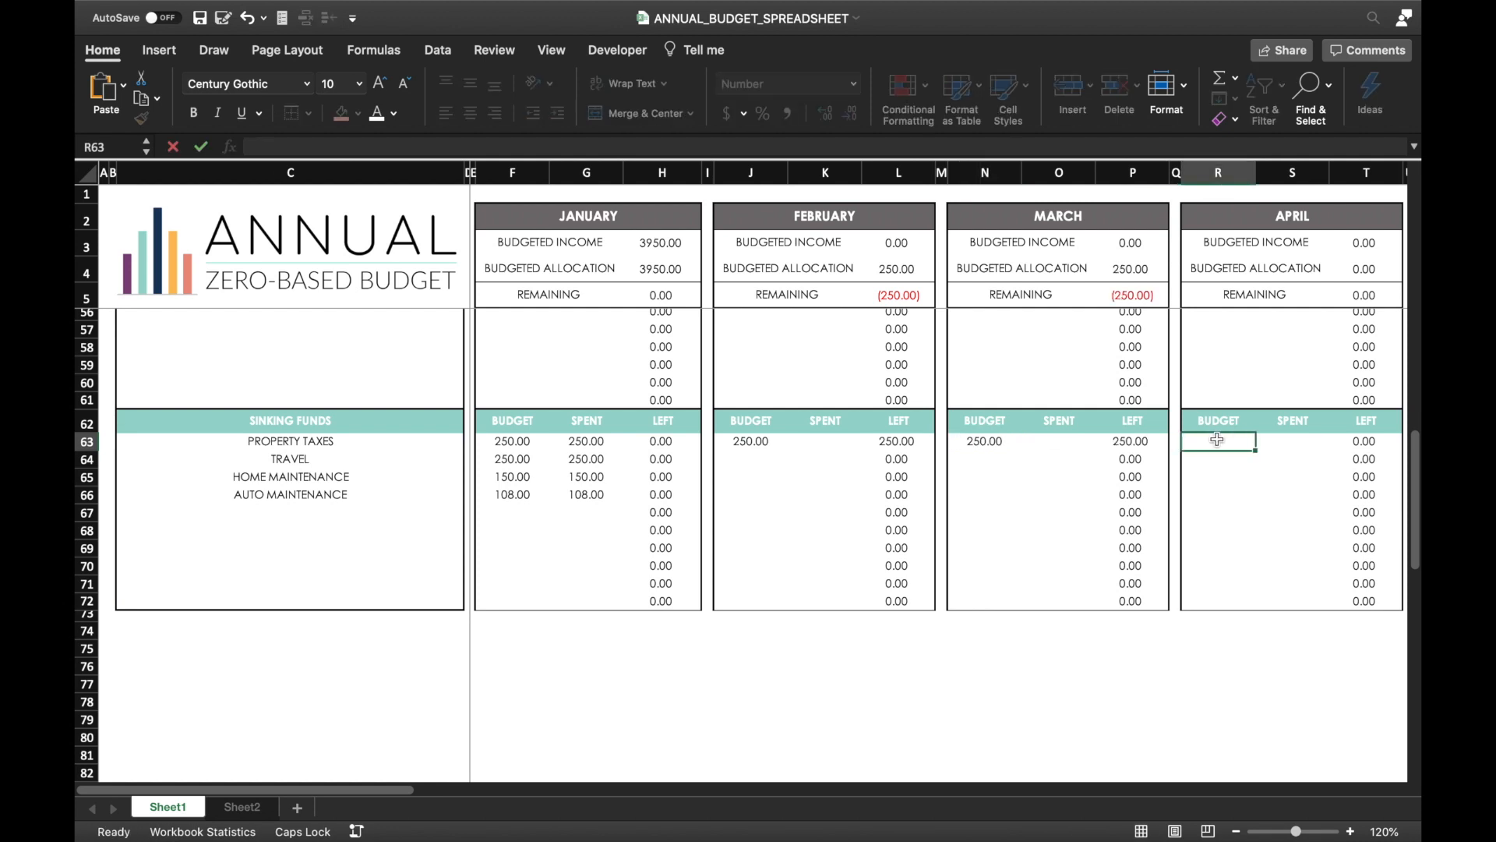
pyautogui.write('250')
# - Enter a 250 Property Taxes budget under Sinking Funds for May and June
pyautogui.hscroll(5, 1252, 452)
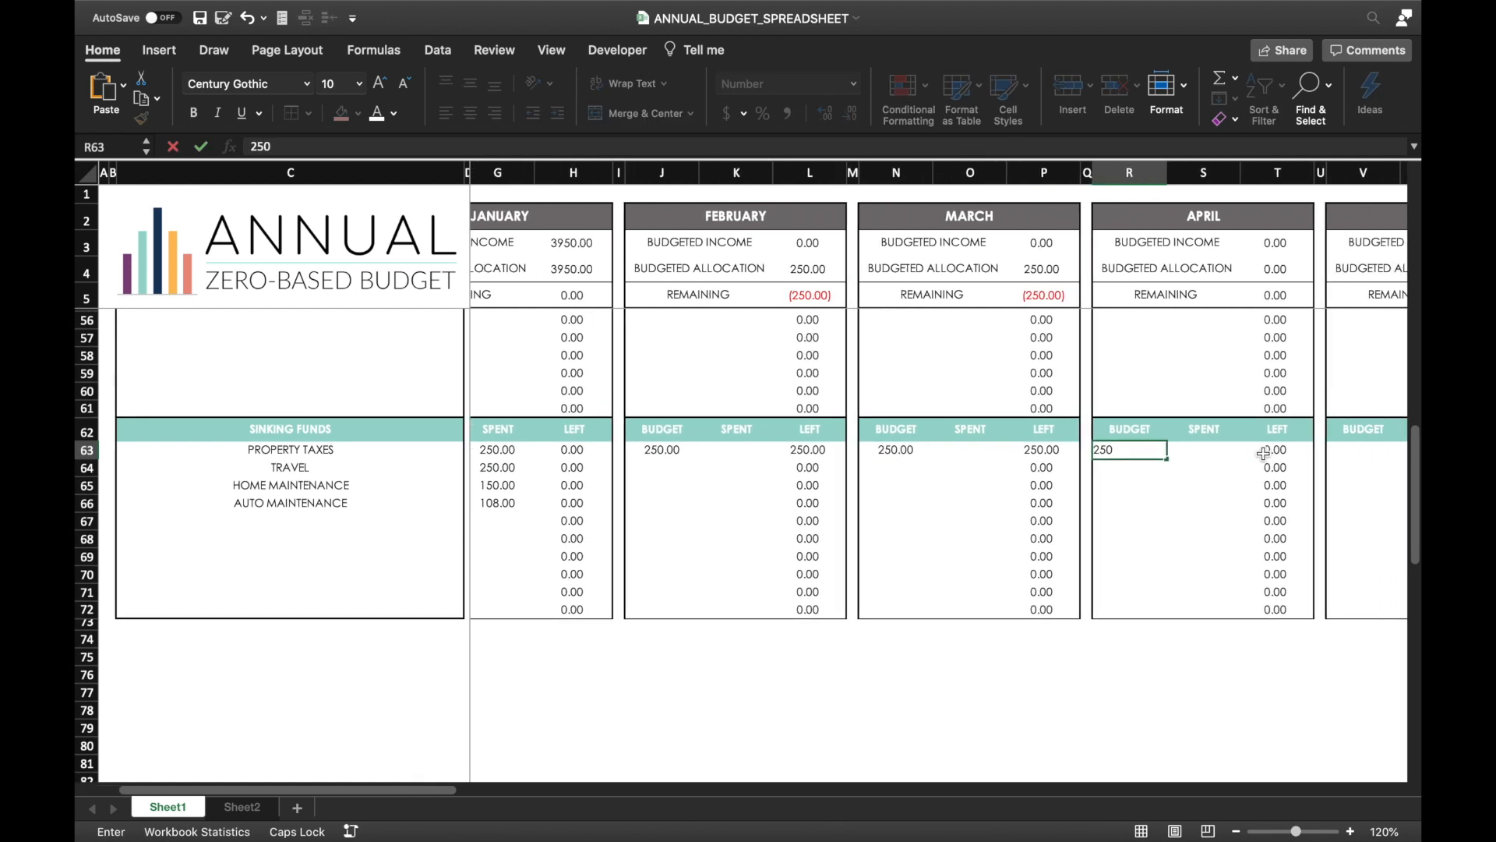
pyautogui.click(1168, 447)
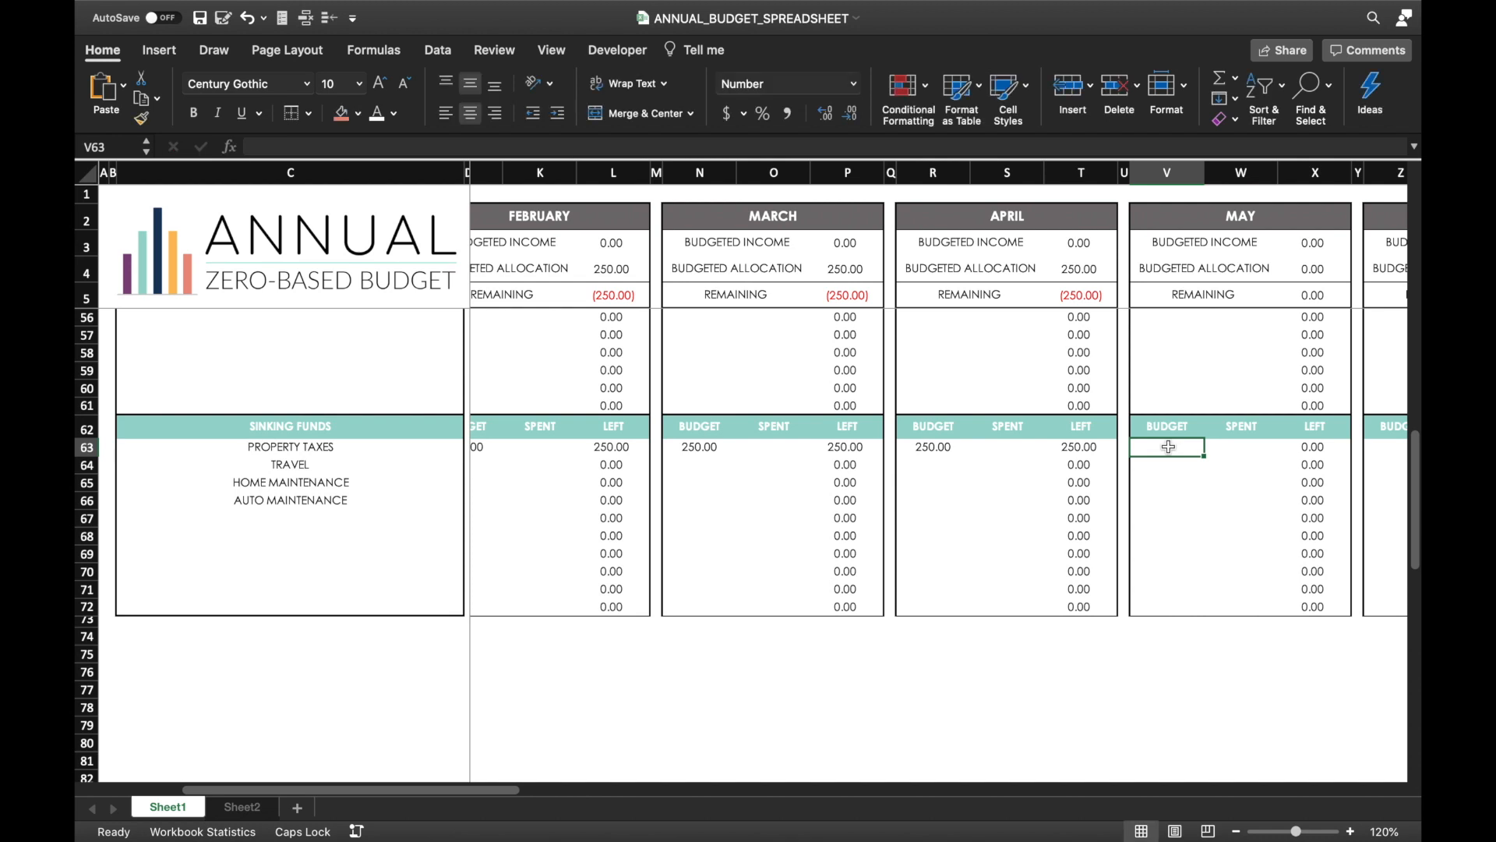
pyautogui.write('250')
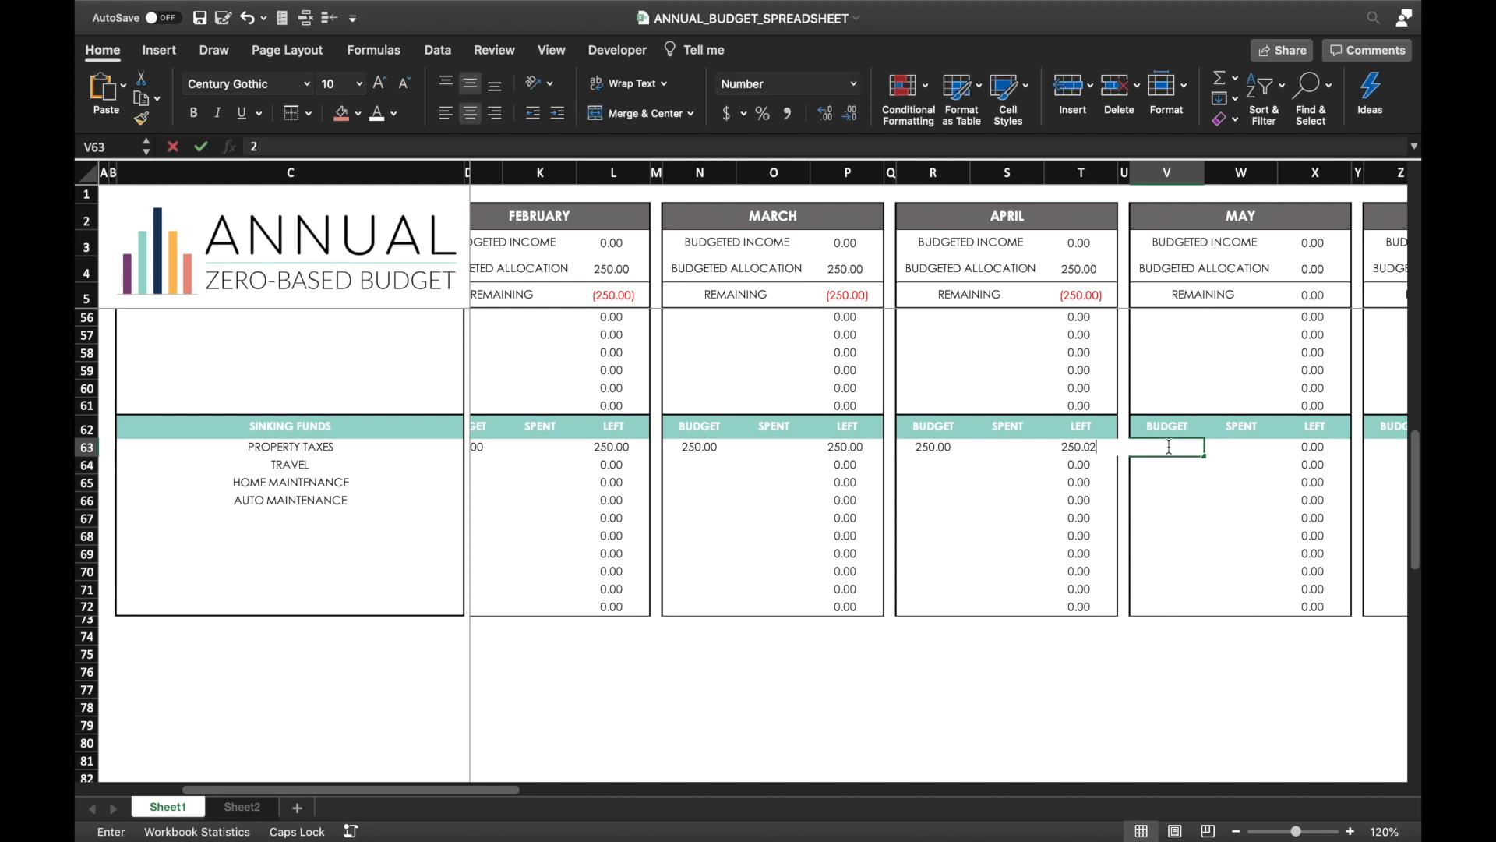
pyautogui.press('Tab')
pyautogui.press('Tab')
pyautogui.press('Tab')
pyautogui.press('Tab')
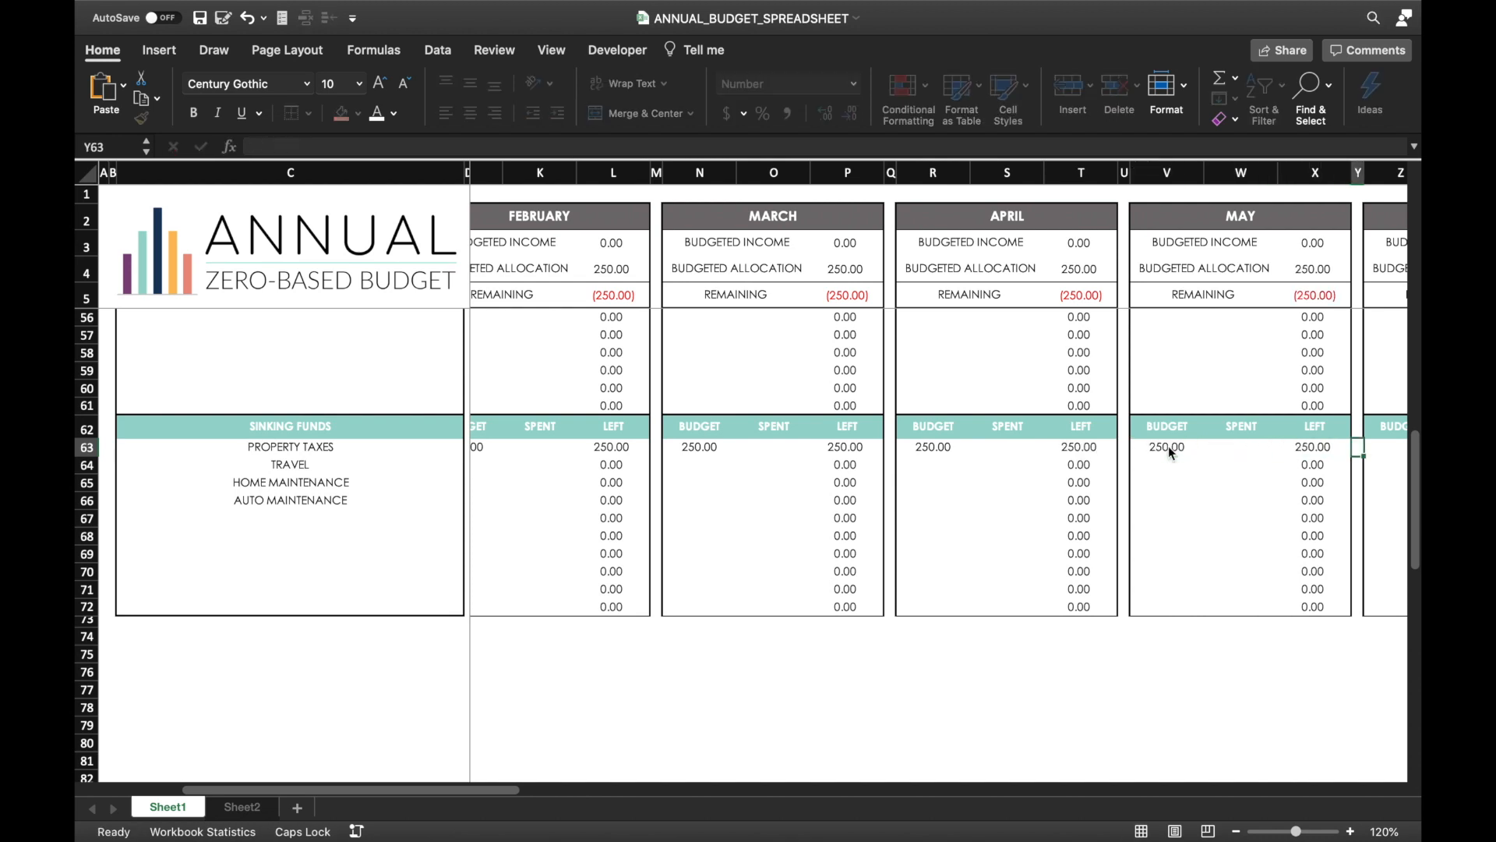
pyautogui.write('250')
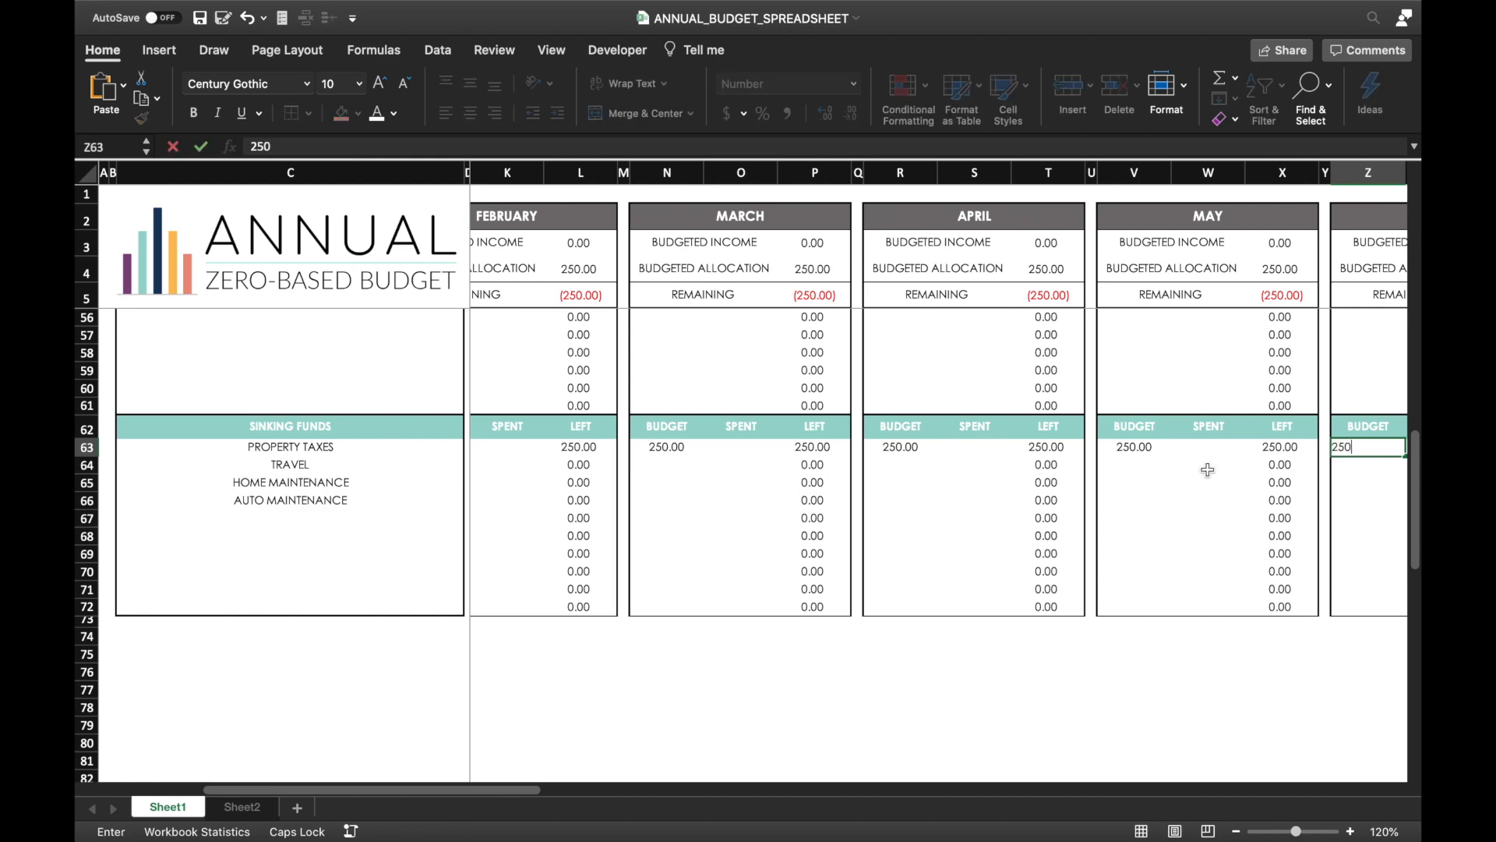
pyautogui.click(1340, 520)
pyautogui.hscroll(-10, 1283, 533)
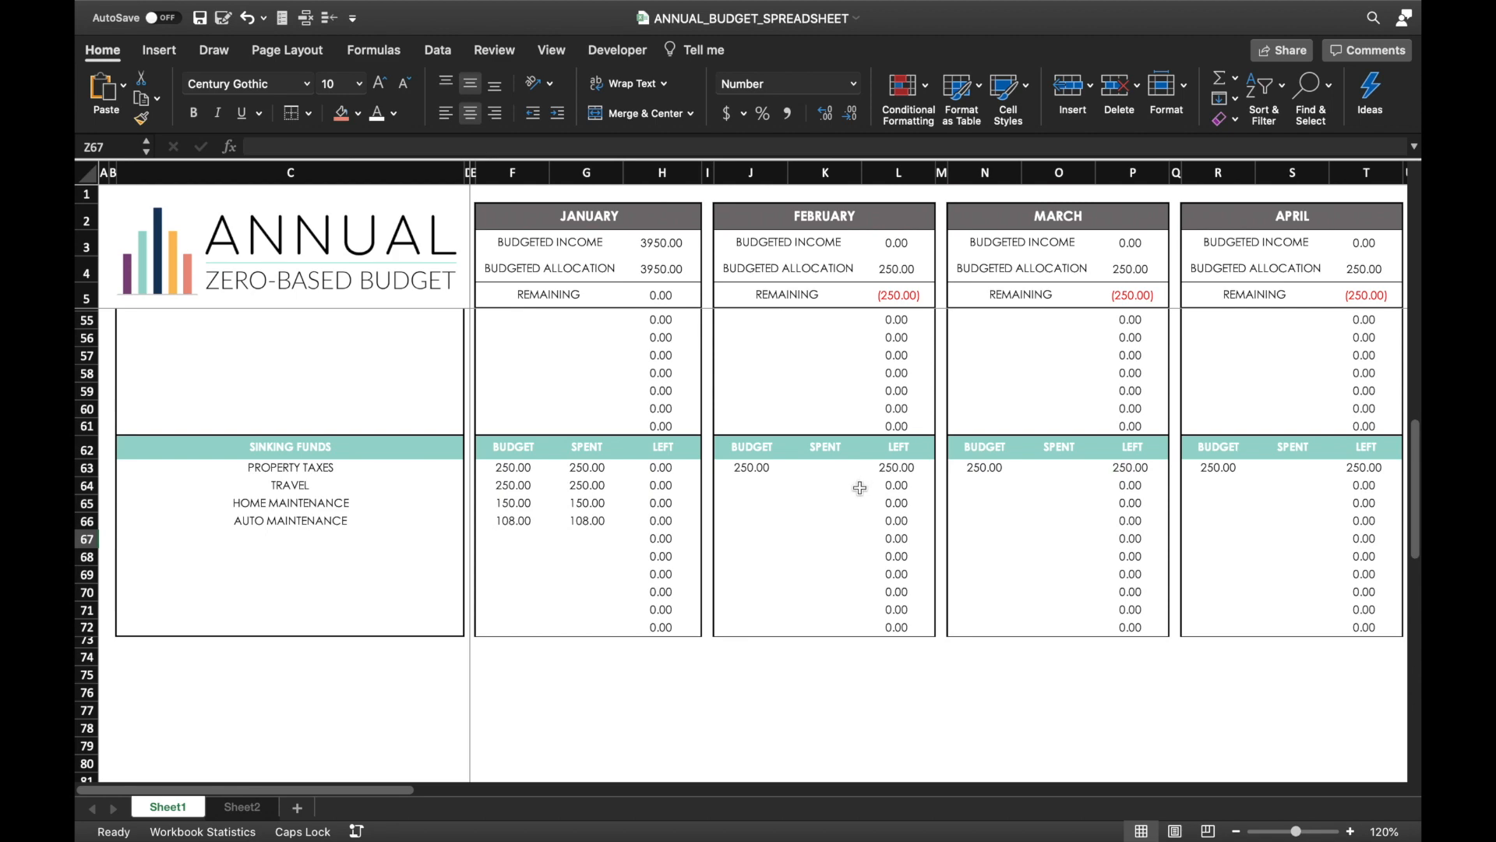
pyautogui.click(754, 485)
# - Paste the copied Monthly Bills budget amounts into December's budget column, from Mortgage 950 through Fun/Entertainment 55
pyautogui.click(1169, 418)
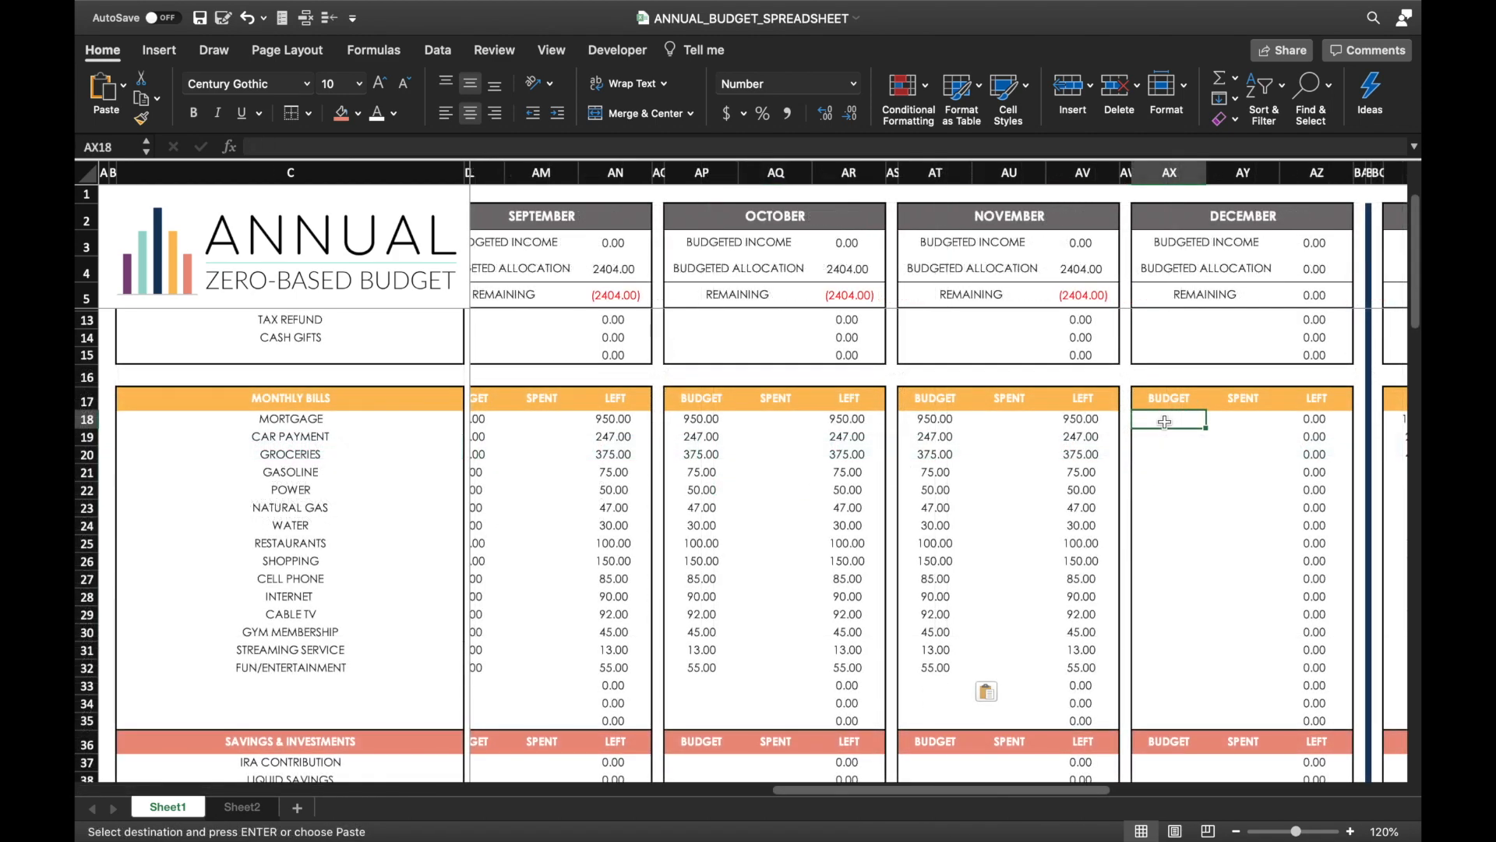
pyautogui.write('950.00 247.00 375.00 75.00 50.00 47.00 30.00 100.00 150.00 85.00 90.00 92.00 45.00 13.00 55.00')
pyautogui.hscroll(5, 1177, 479)
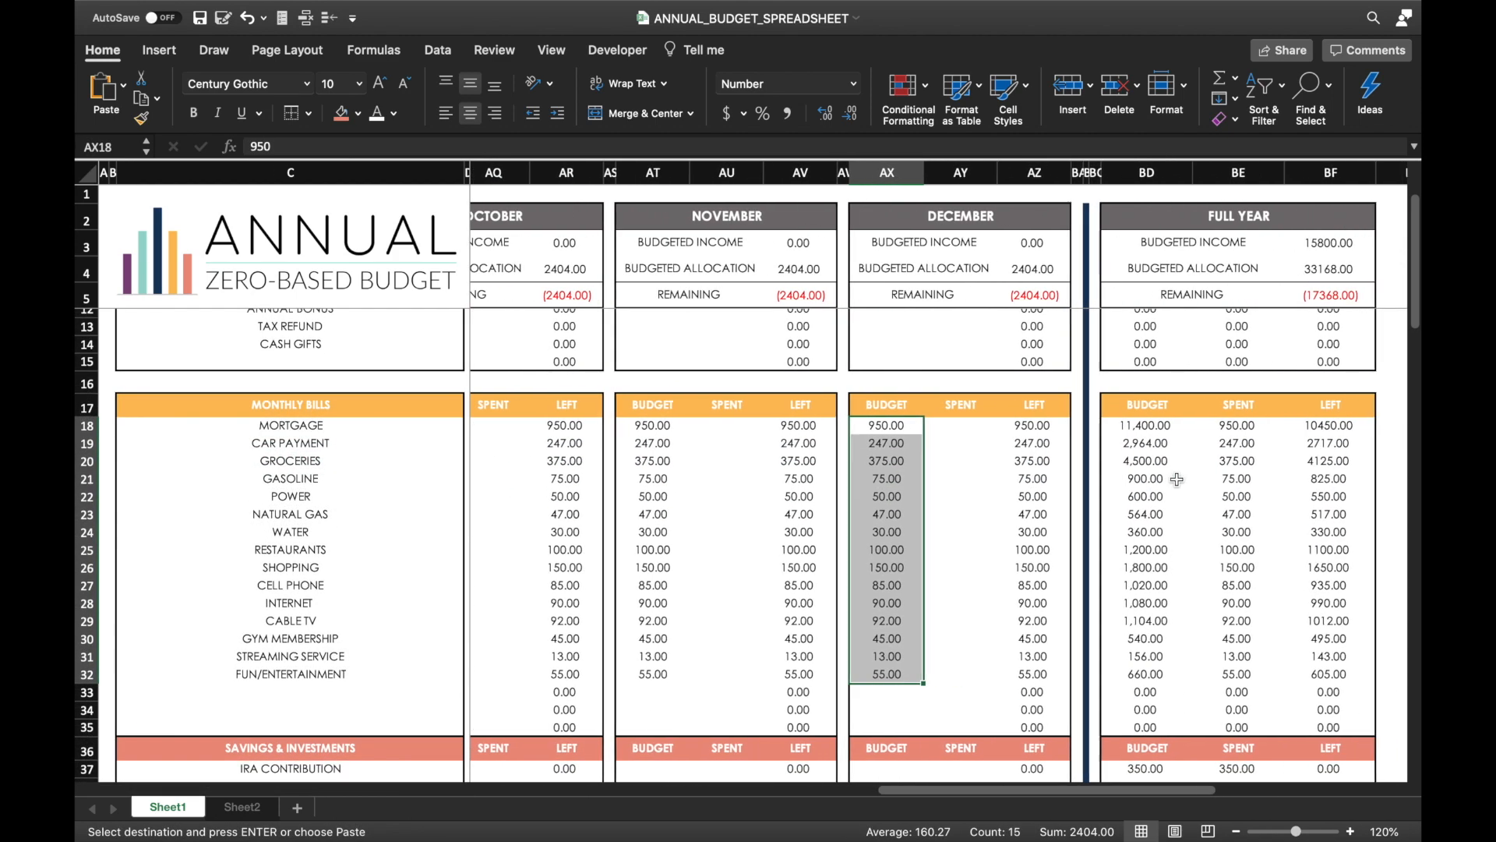
pyautogui.hscroll(3, 1177, 479)
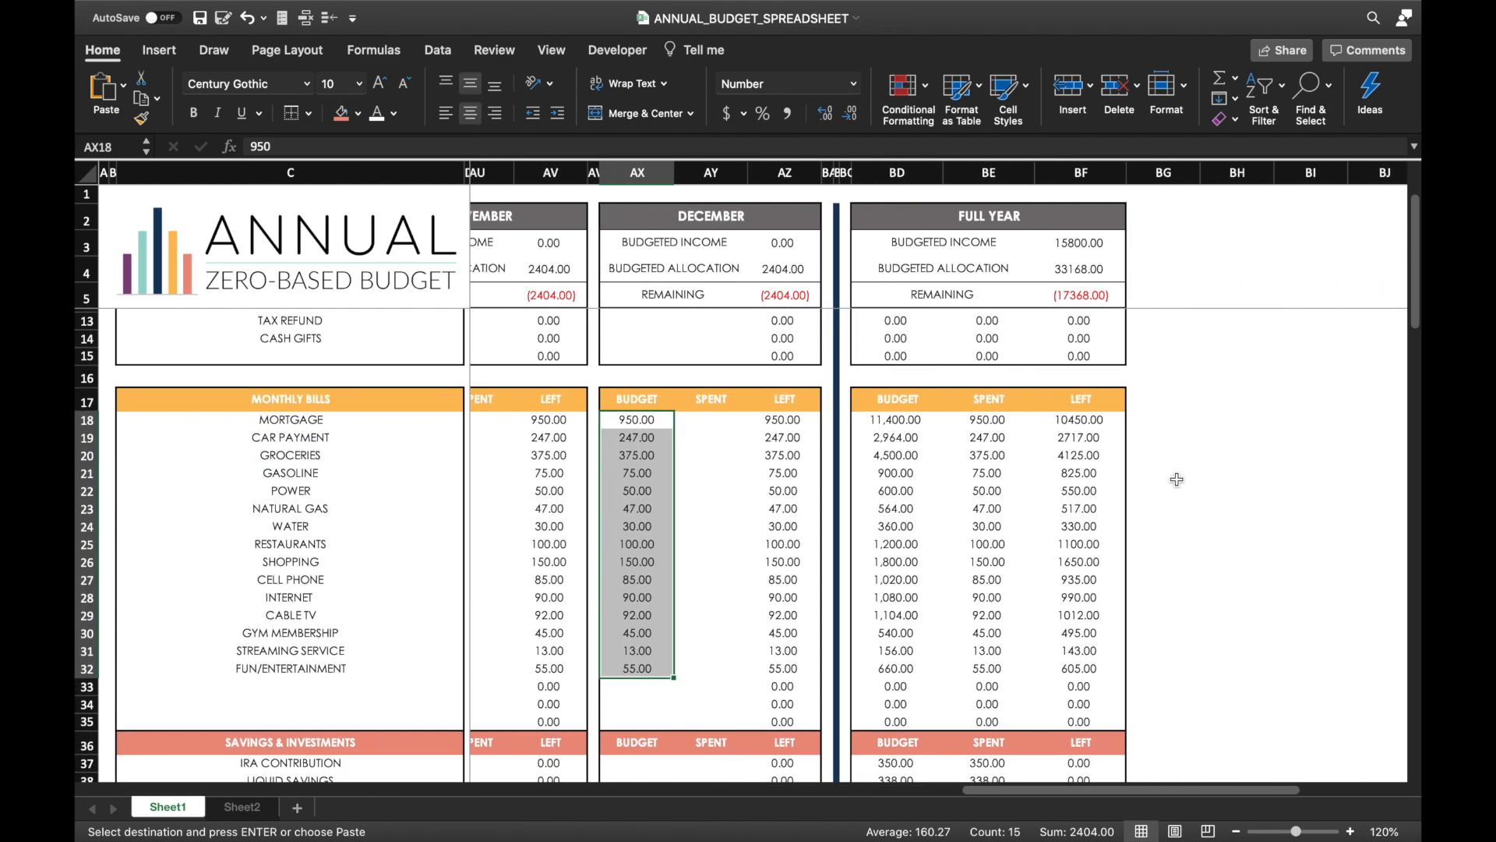
pyautogui.scroll(-2, 1177, 479)
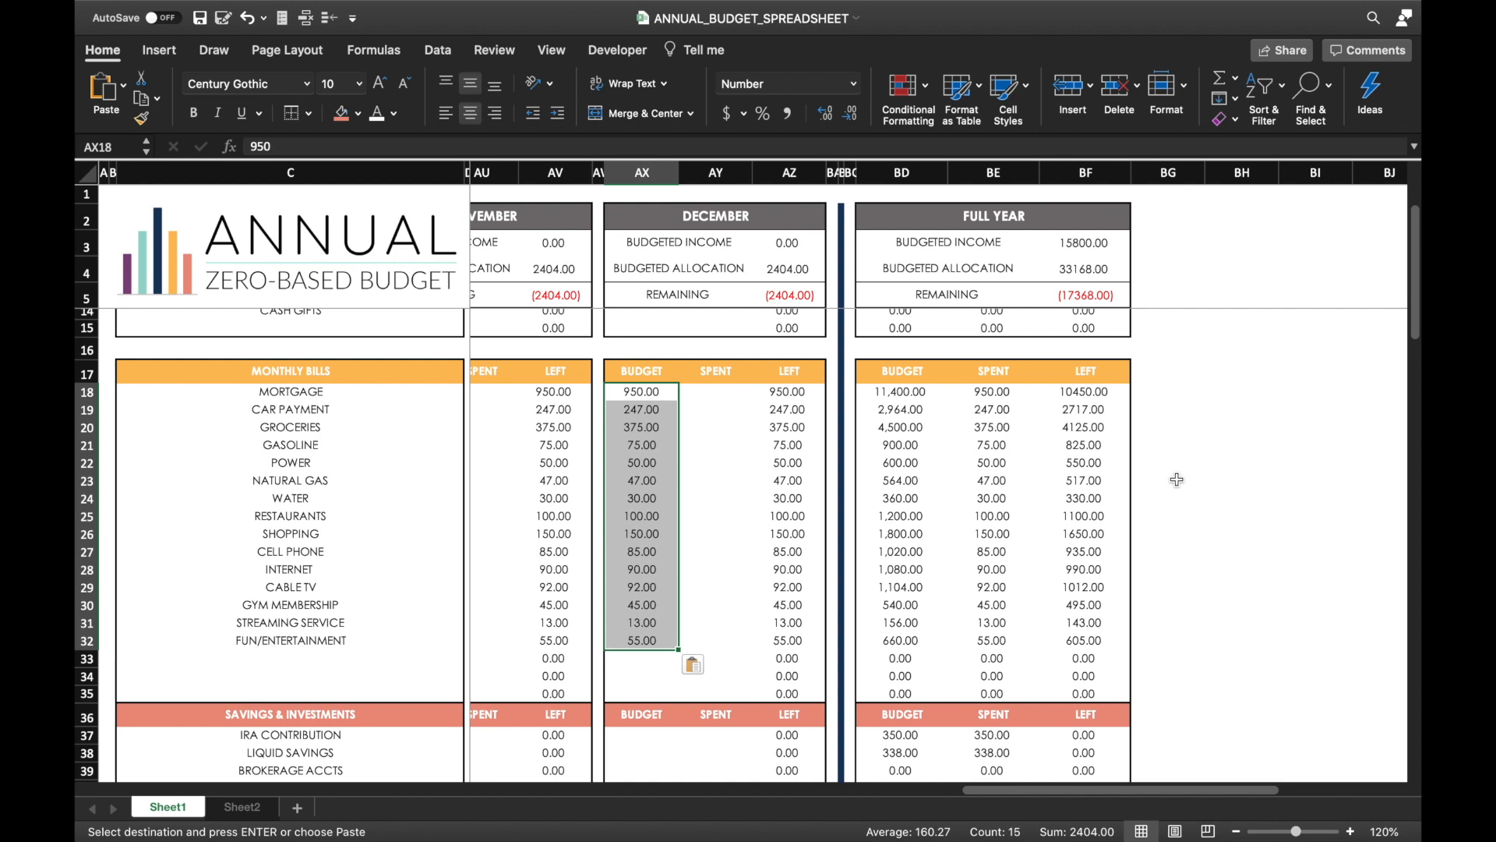